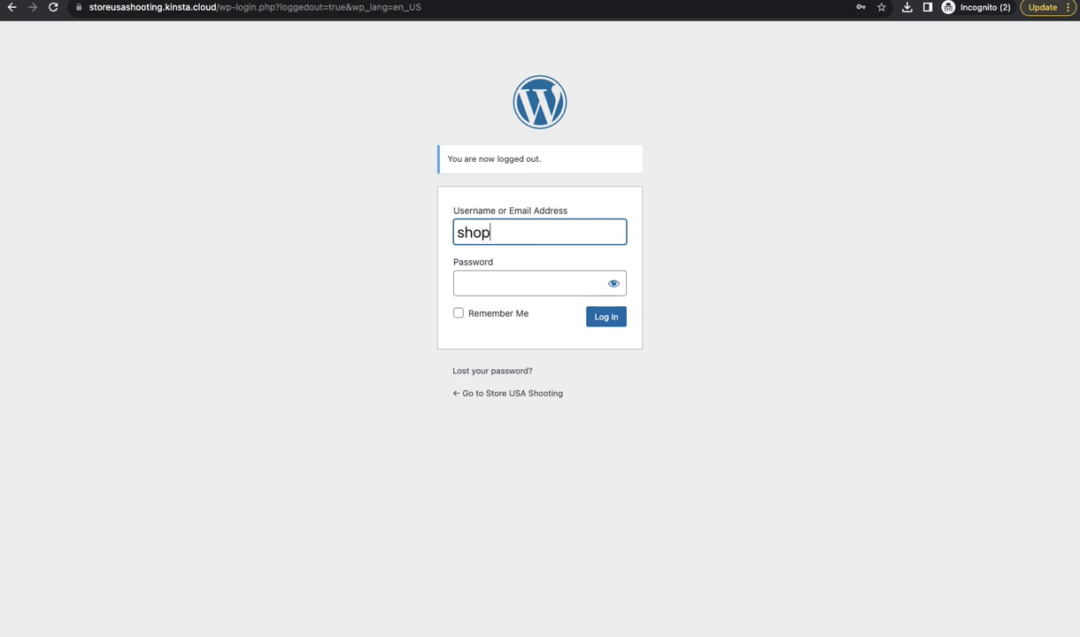
- Enter the account password and log in to the WordPress admin of the store site
{"action": "key", "text": "Tab"}
{"action": "key", "text": "super+v"}
{"action": "key", "text": "Return"}
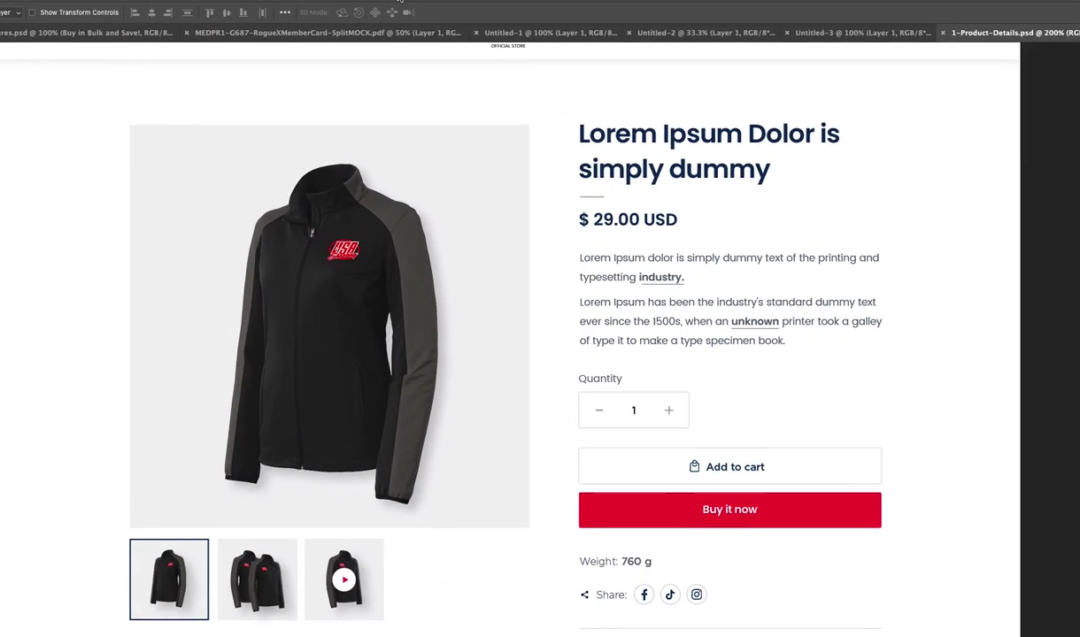
- Try moving the jacket image over the product text in the 1-Product-Details.psd mock-up, and undo each move
{"action": "key", "text": "ctrl+minus"}
{"action": "key", "text": "ctrl+minus"}
{"action": "key", "text": "ctrl+minus"}
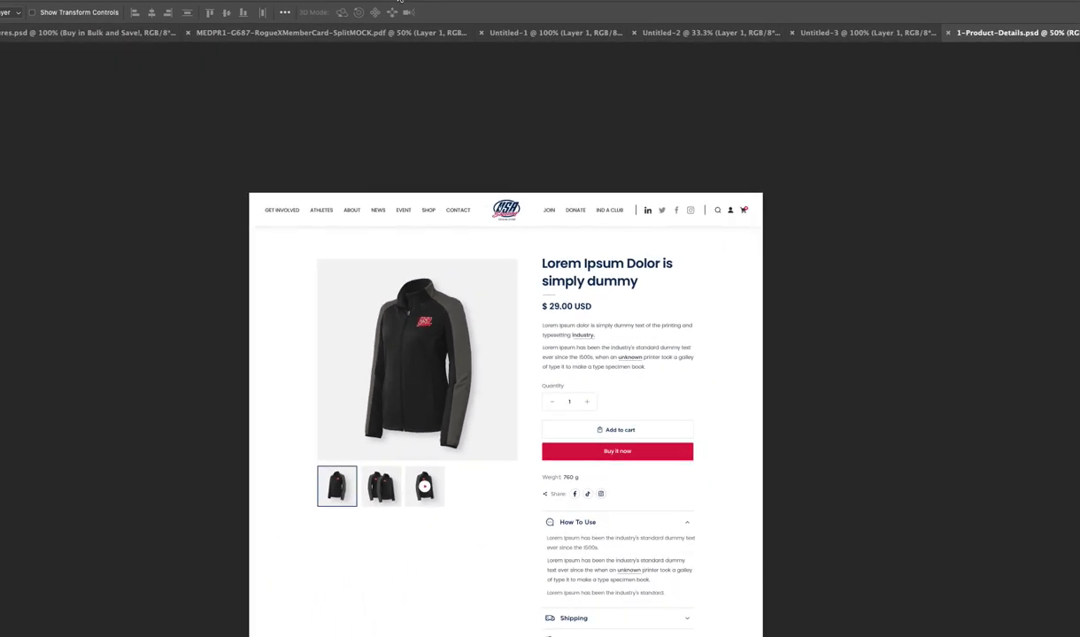
{"action": "scroll", "coordinate": [341, 293], "scroll_direction": "down", "scroll_amount": 2}
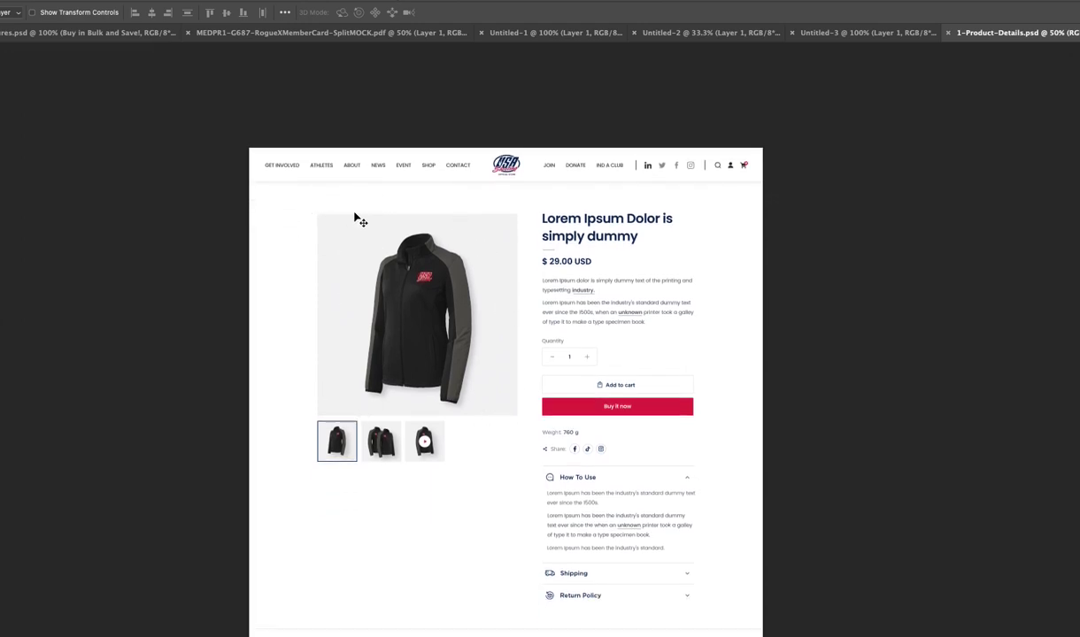
{"action": "left_click_drag", "start_coordinate": [410, 301], "coordinate": [678, 242]}
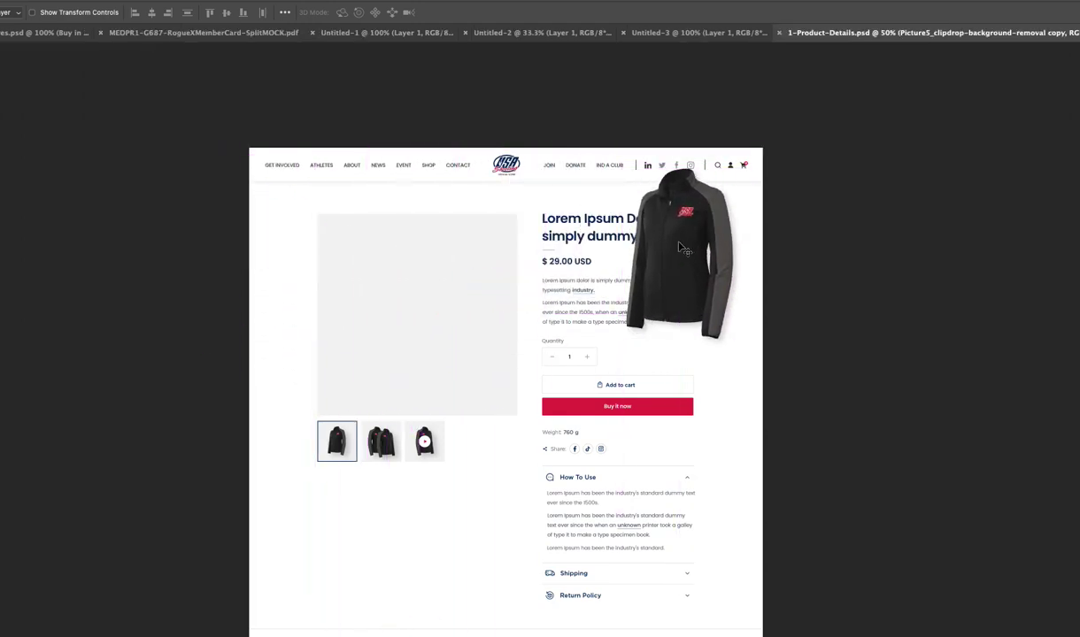
{"action": "key", "text": "super+z"}
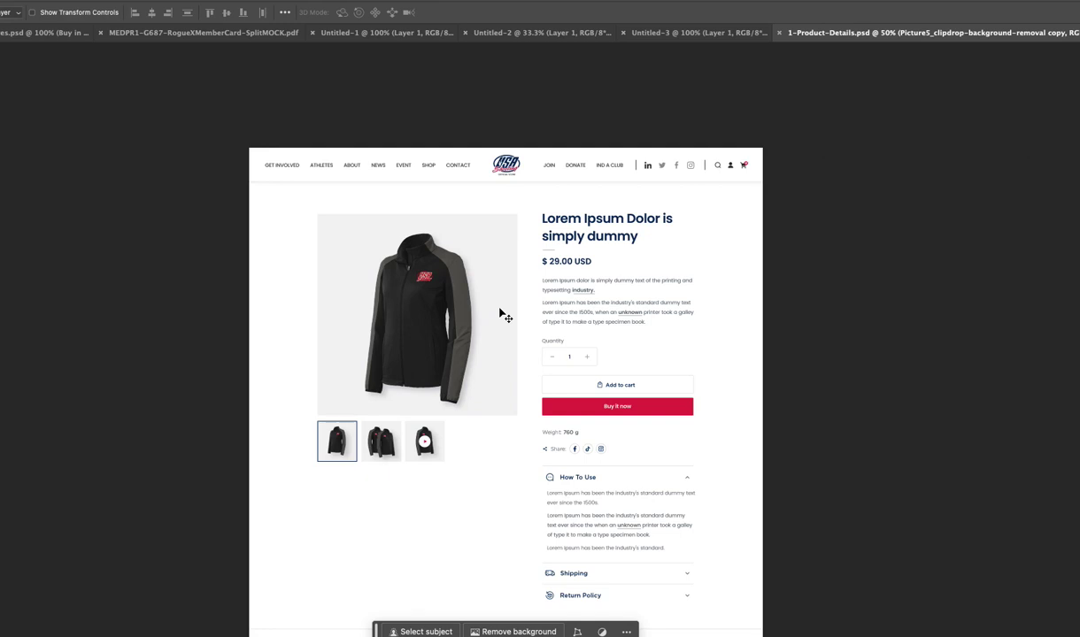
{"action": "left_click_drag", "start_coordinate": [424, 304], "coordinate": [663, 271]}
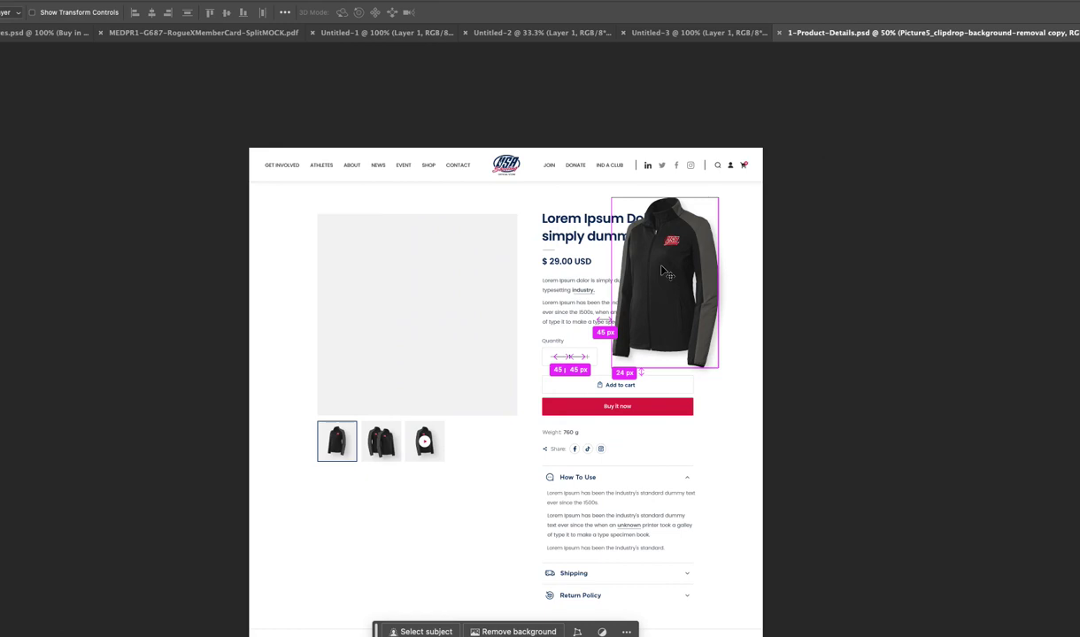
{"action": "key", "text": "super+z"}
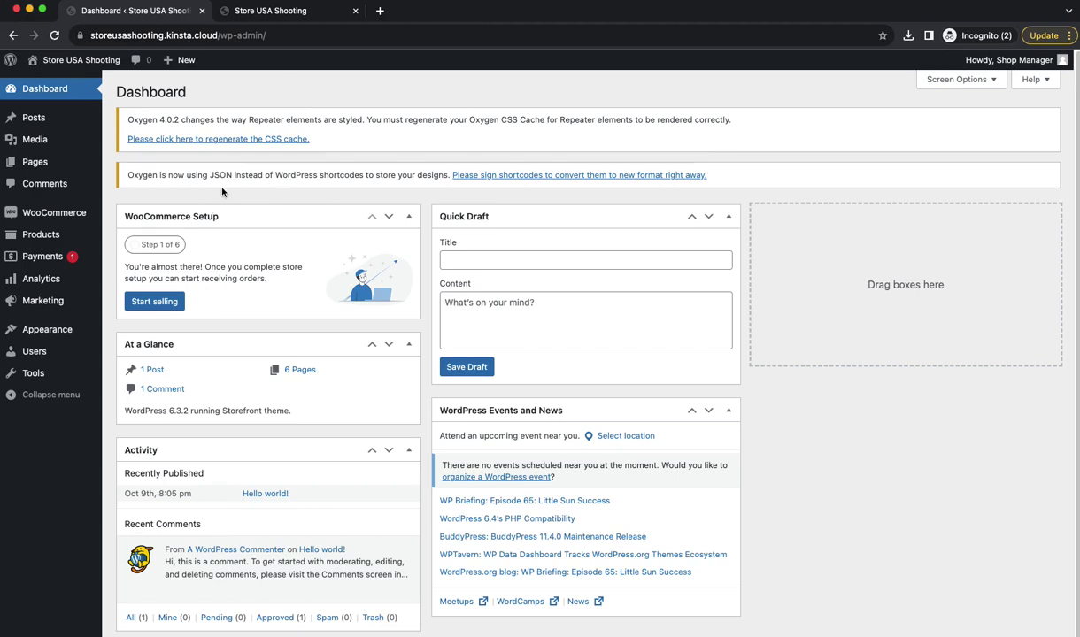
- Add a product category named T-Shirts to the store
{"action": "mouse_move", "coordinate": [50, 237]}
{"action": "left_click", "coordinate": [132, 226]}
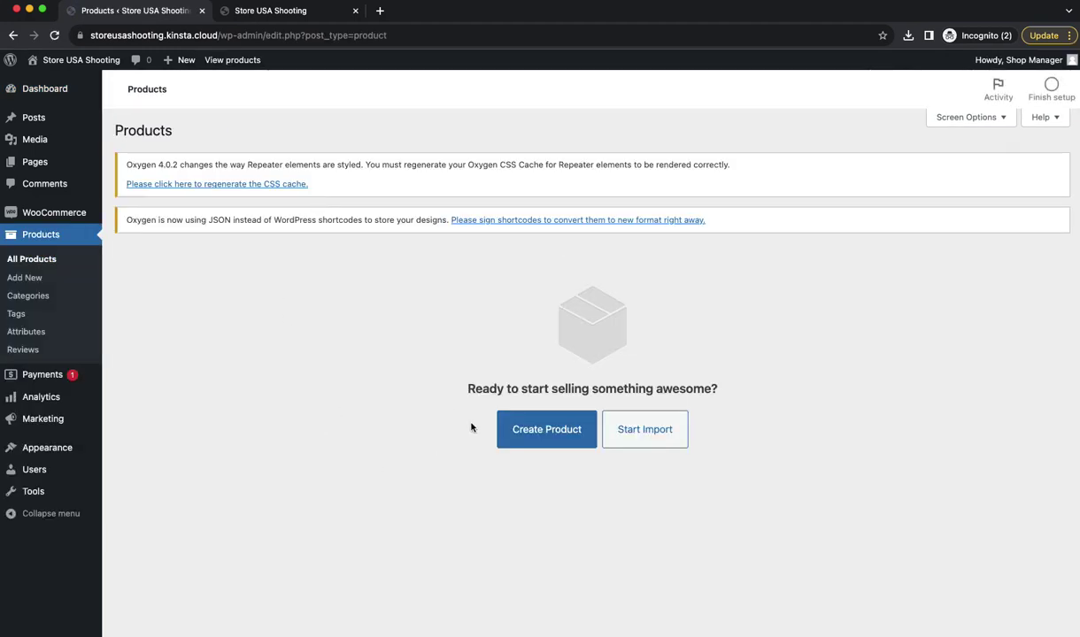
{"action": "left_click", "coordinate": [36, 295]}
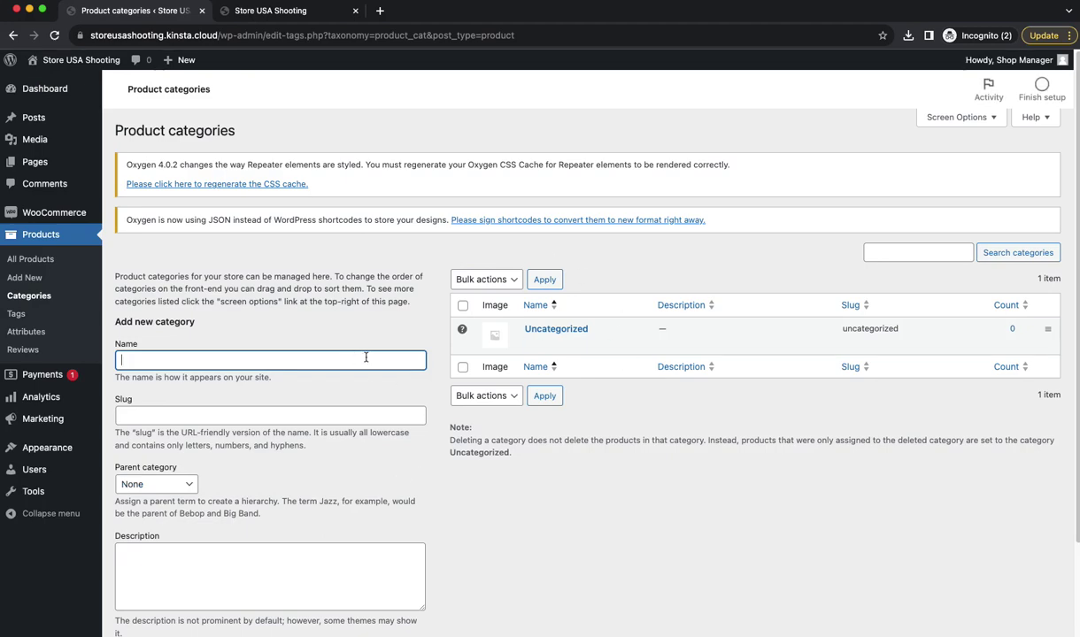
{"action": "scroll", "coordinate": [354, 328], "scroll_direction": "down", "scroll_amount": 2}
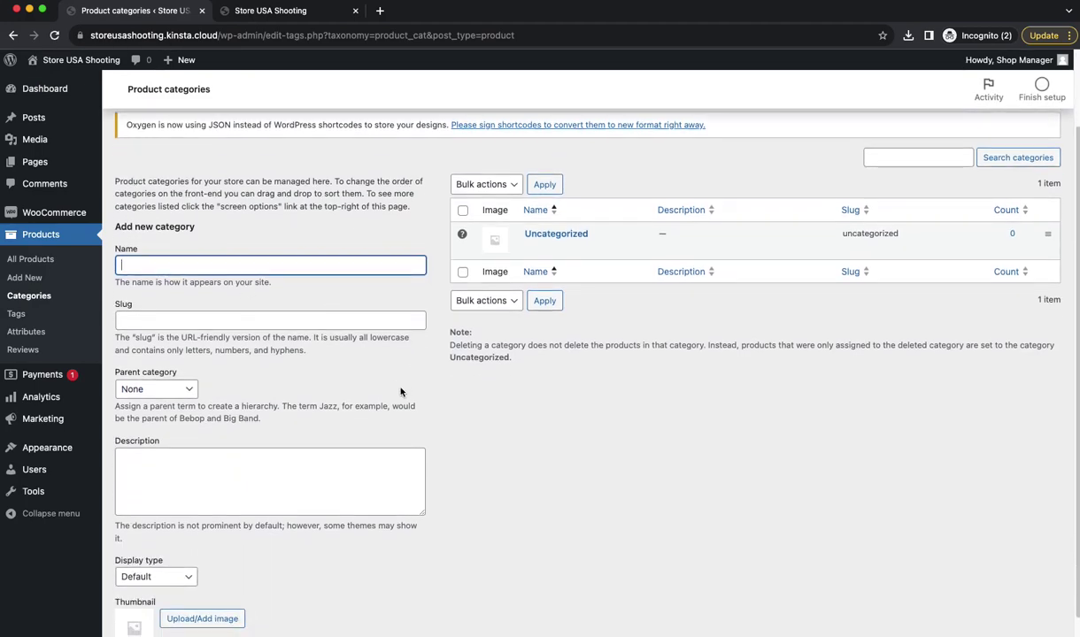
{"action": "type", "text": "T-sh"}
{"action": "key", "text": "BackSpace"}
{"action": "type", "text": "Shirts"}
{"action": "key", "text": "Return"}
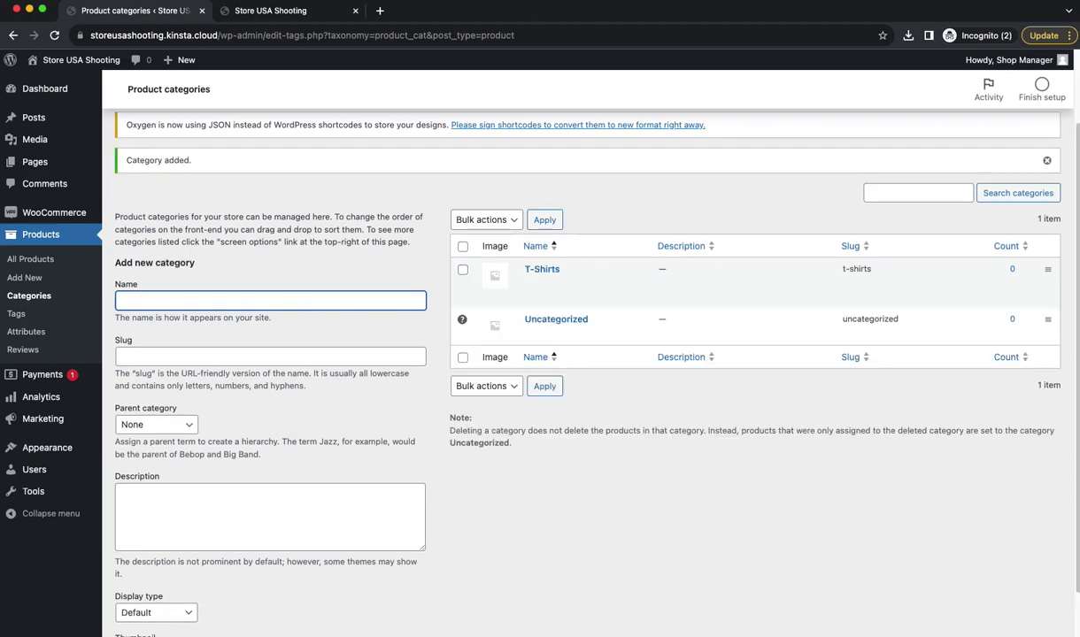
- Add a product category named Hats
{"action": "scroll", "coordinate": [456, 363], "scroll_direction": "down", "scroll_amount": 2}
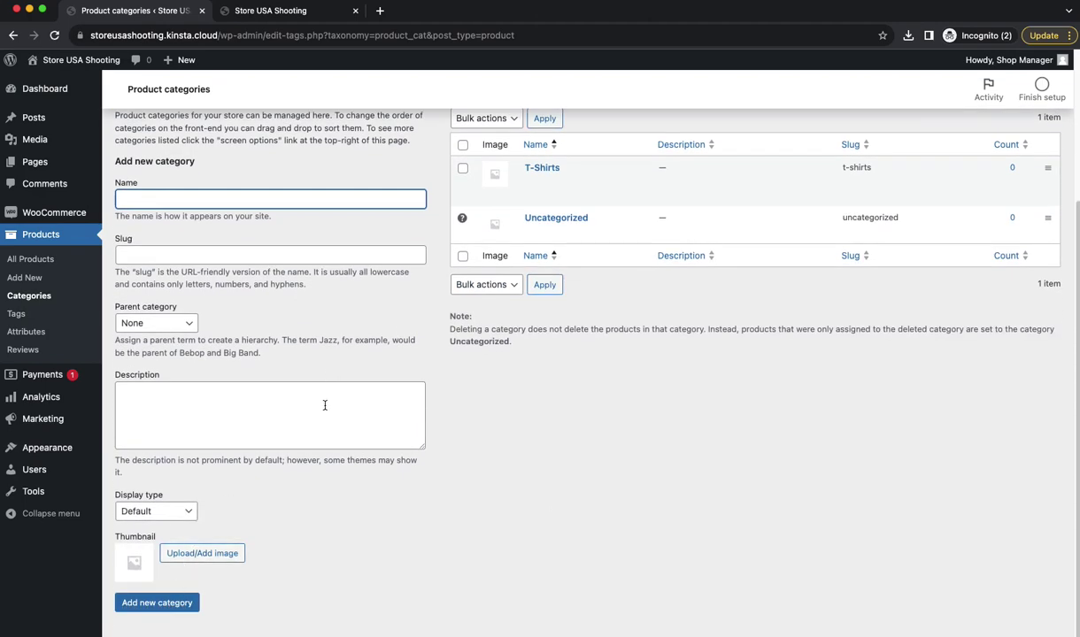
{"action": "scroll", "coordinate": [393, 402], "scroll_direction": "up", "scroll_amount": 3}
{"action": "scroll", "coordinate": [213, 331], "scroll_direction": "down", "scroll_amount": 1}
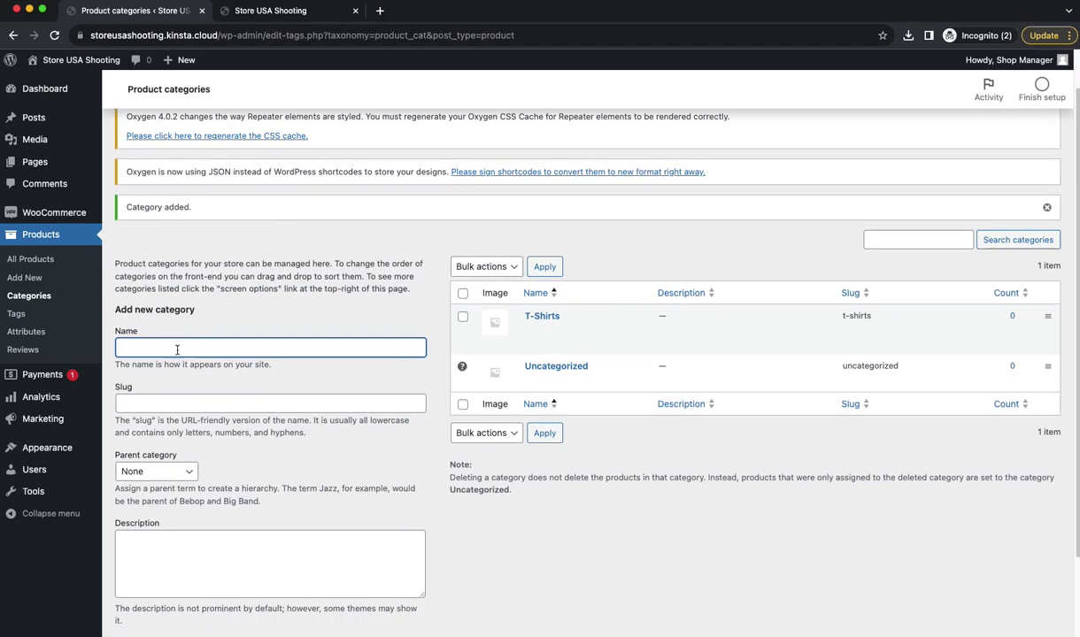
{"action": "type", "text": "Hats"}
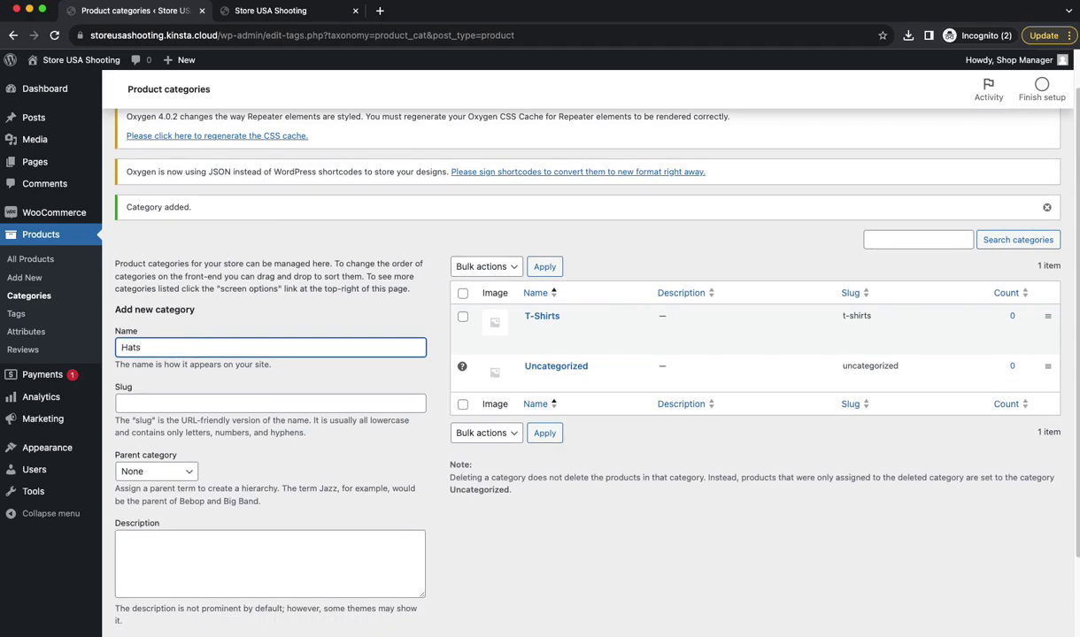
{"action": "key", "text": "Return"}
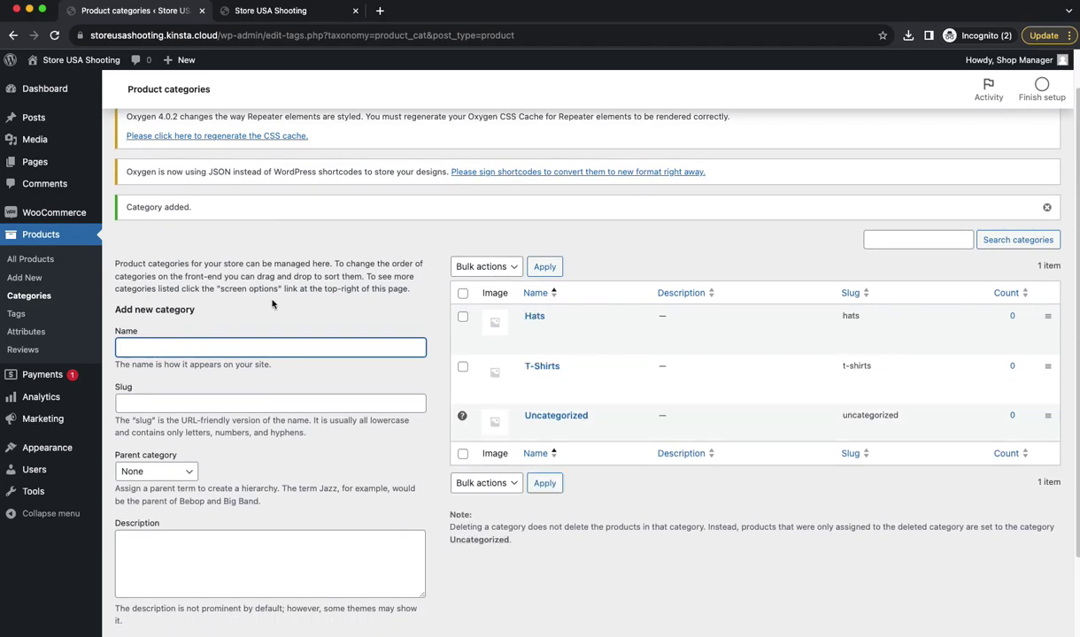
- Add a product category named Polo Shirts
{"action": "scroll", "coordinate": [273, 304], "scroll_direction": "down", "scroll_amount": 3}
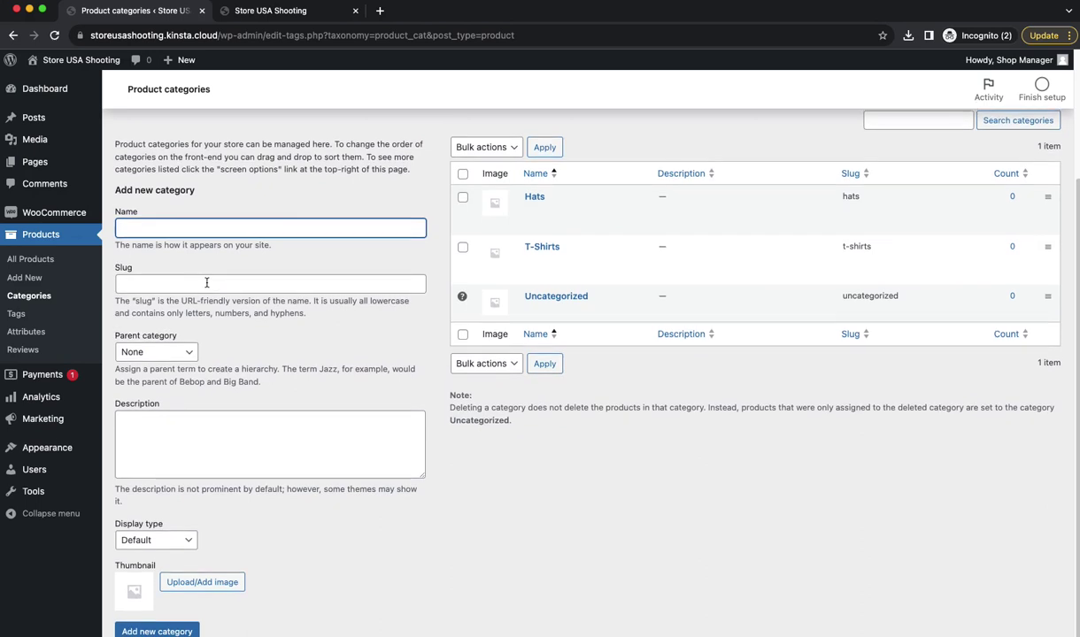
{"action": "type", "text": "Polo Shirts"}
{"action": "key", "text": "Return"}
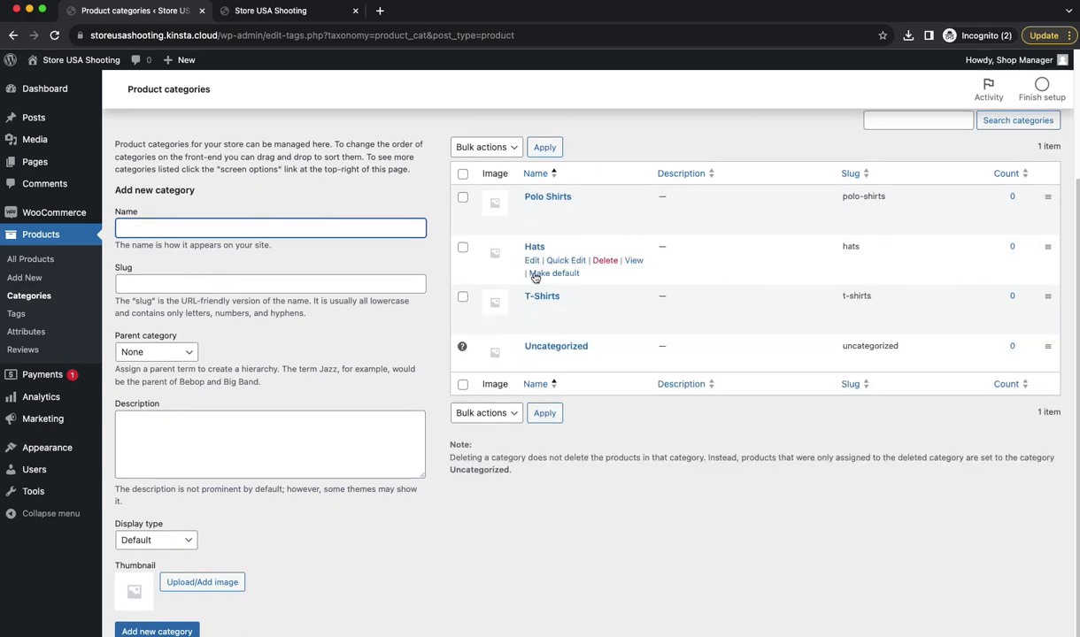
- Start a new product from the product list and name it T-Shirt 1
{"action": "left_click", "coordinate": [40, 259]}
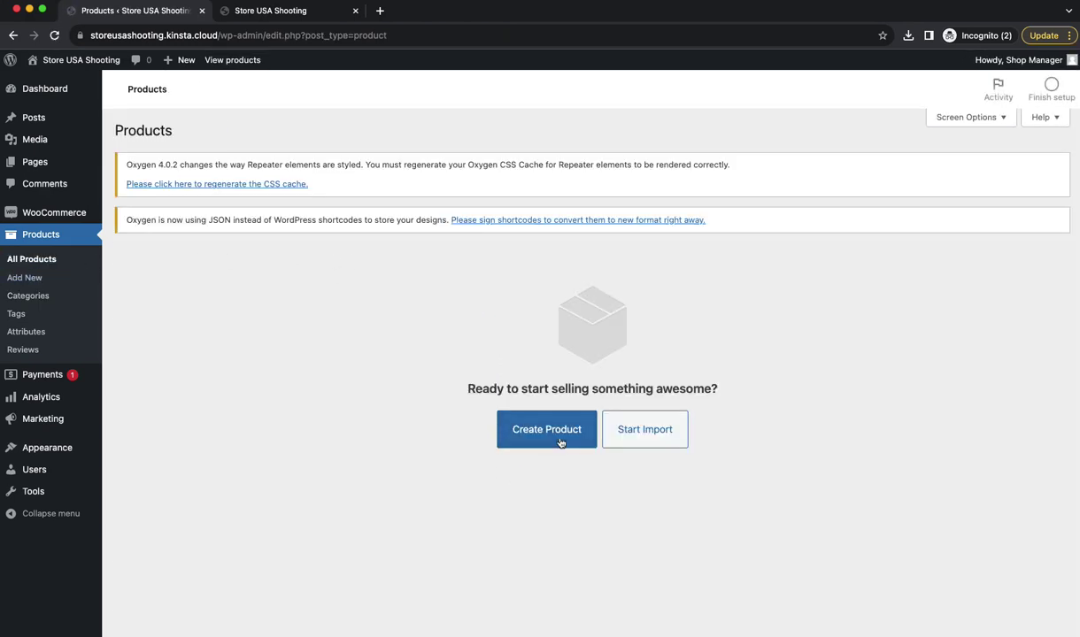
{"action": "left_click", "coordinate": [536, 424]}
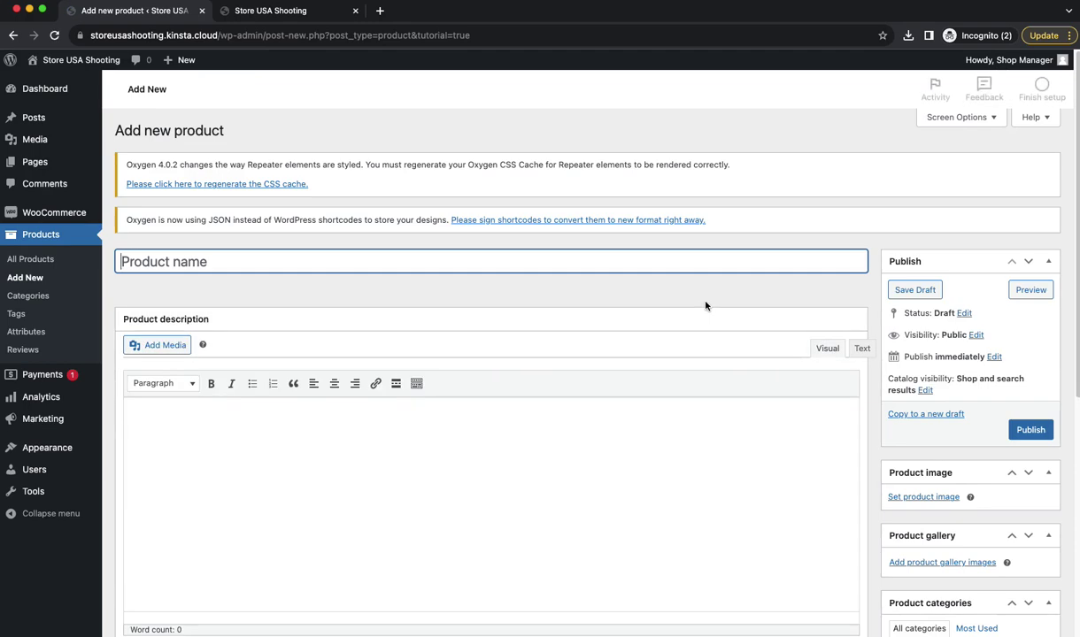
{"action": "key", "text": "super+minus"}
{"action": "key", "text": "super+minus"}
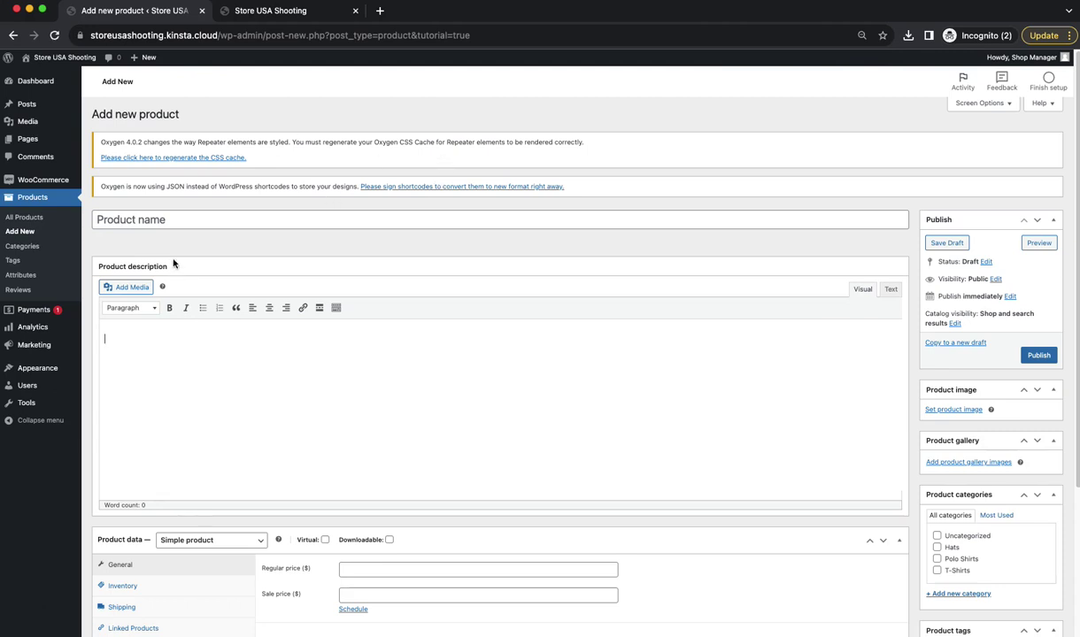
{"action": "left_click", "coordinate": [112, 217]}
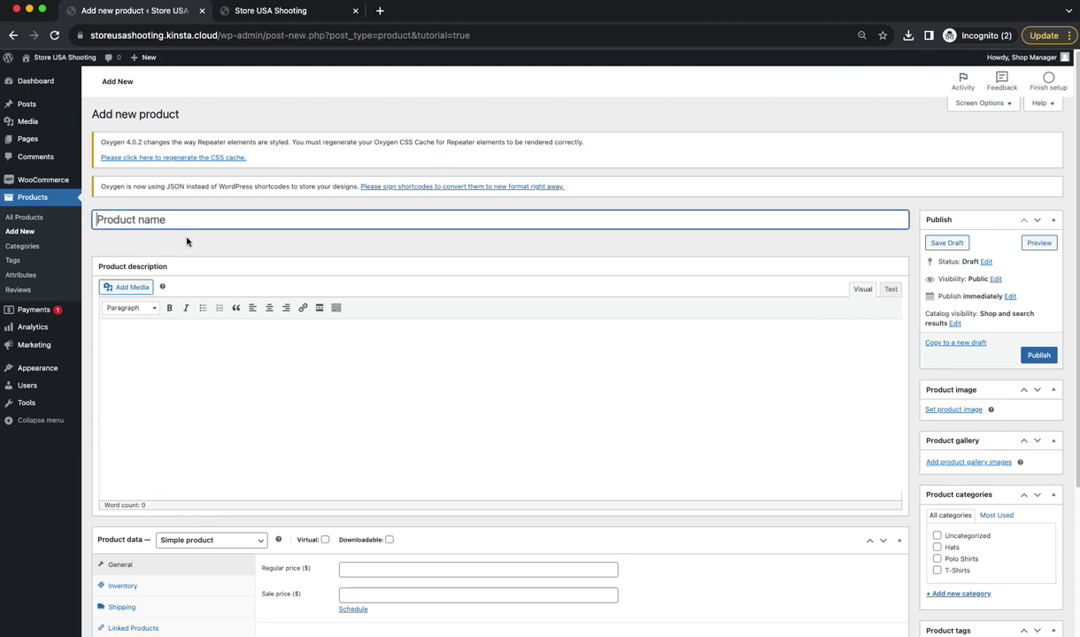
{"action": "type", "text": "L"}
{"action": "key", "text": "BackSpace"}
{"action": "type", "text": "T-"}
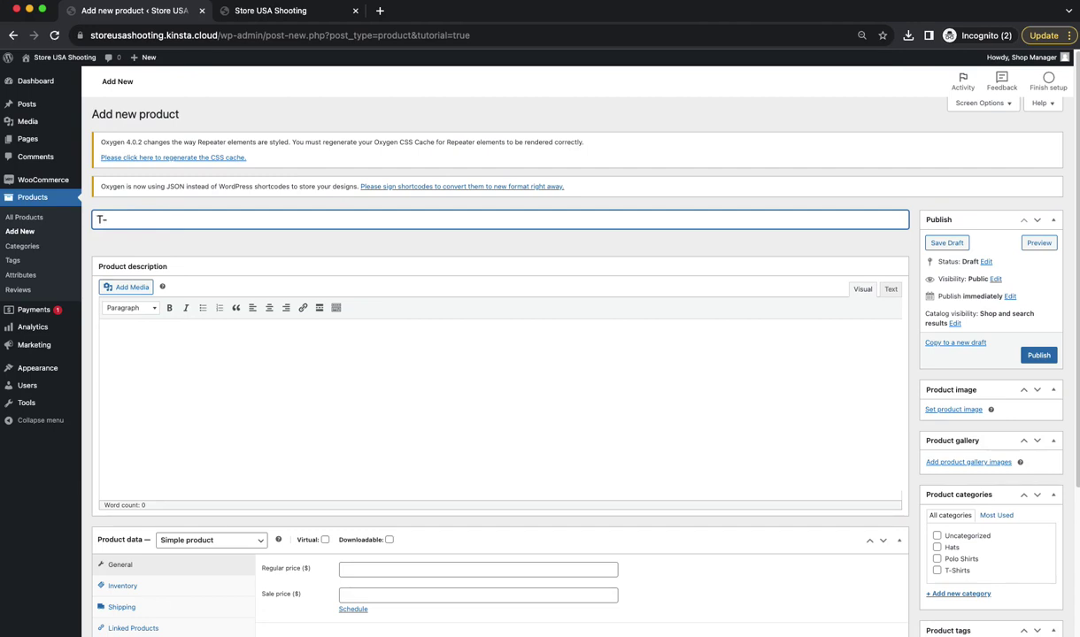
{"action": "type", "text": "sShirt 1"}
- Fill the product description with several lines of test text starting "Test tetstststys", and make the first three lines bold
{"action": "left_click", "coordinate": [217, 374]}
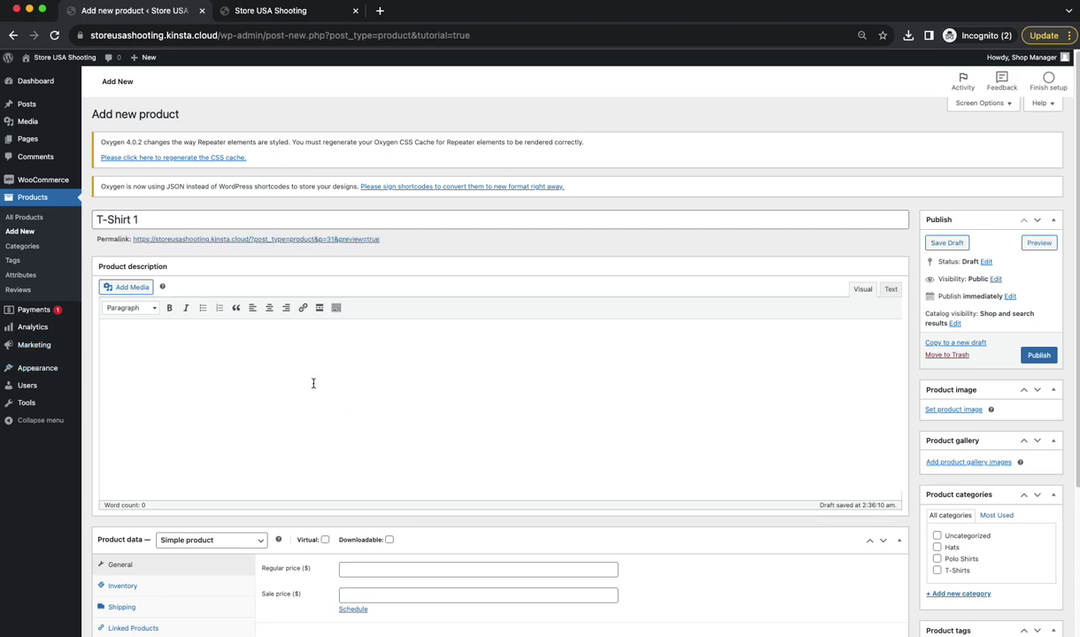
{"action": "type", "text": "Test tetststsys qs af af  f f"}
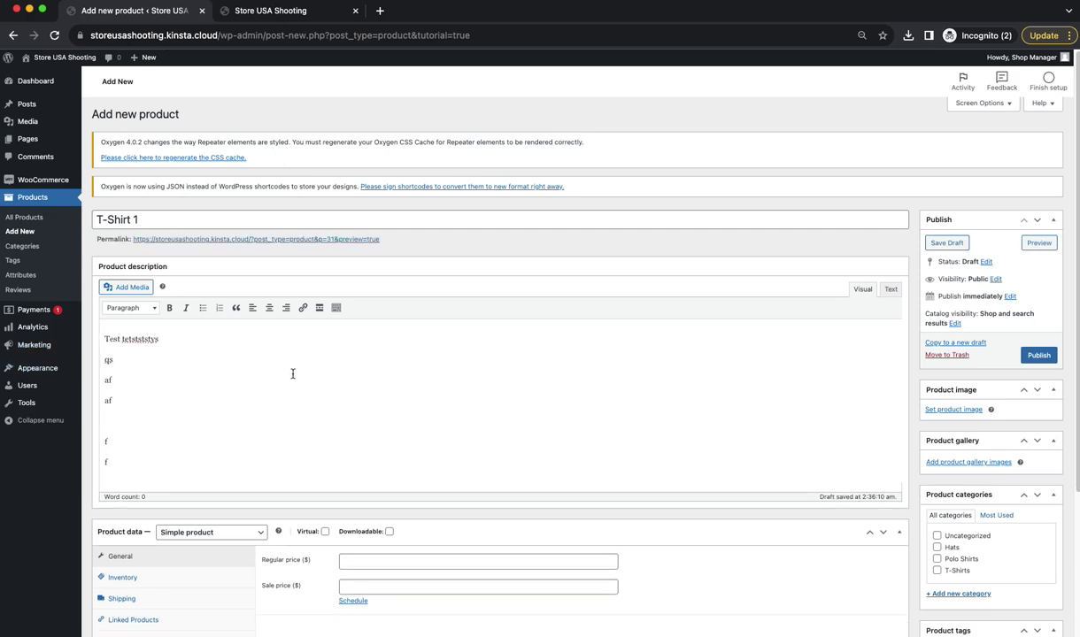
{"action": "left_click_drag", "start_coordinate": [167, 380], "coordinate": [104, 317]}
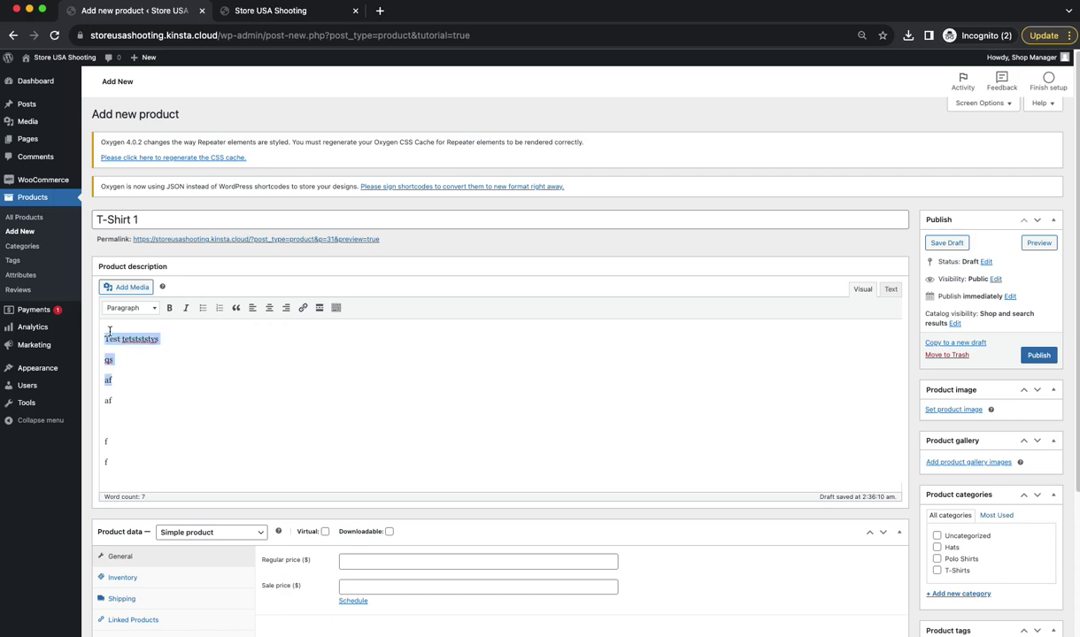
{"action": "left_click", "coordinate": [169, 308]}
{"action": "left_click", "coordinate": [156, 309]}
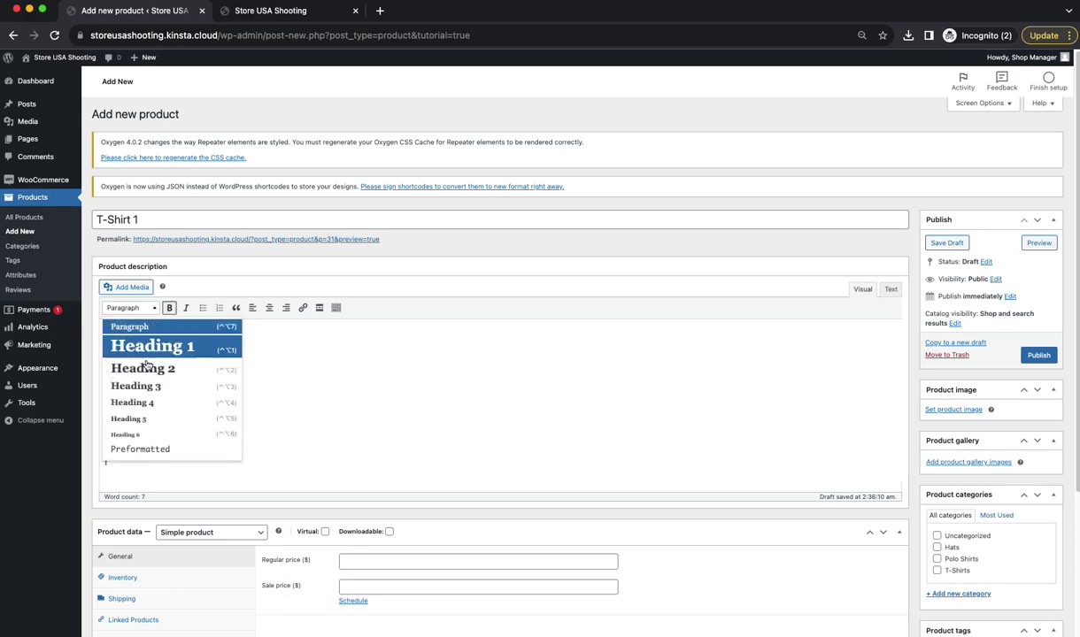
{"action": "left_click", "coordinate": [313, 371]}
- Format the first line of the product description as Heading 2
{"action": "left_click_drag", "start_coordinate": [181, 337], "coordinate": [66, 334]}
{"action": "left_click", "coordinate": [135, 310]}
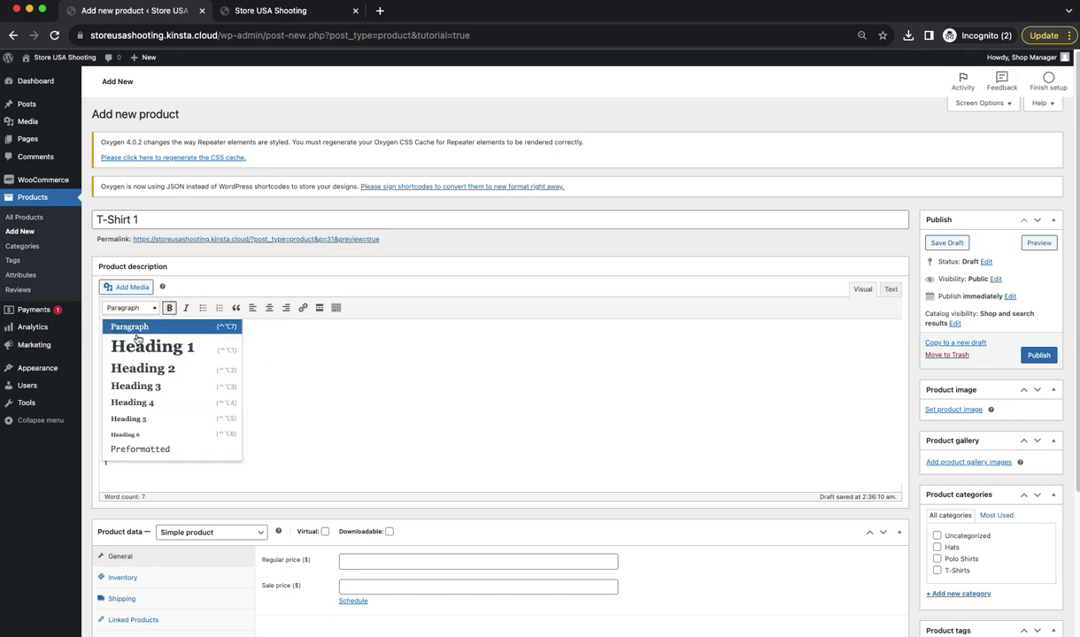
{"action": "left_click", "coordinate": [142, 368]}
{"action": "left_click", "coordinate": [169, 394]}
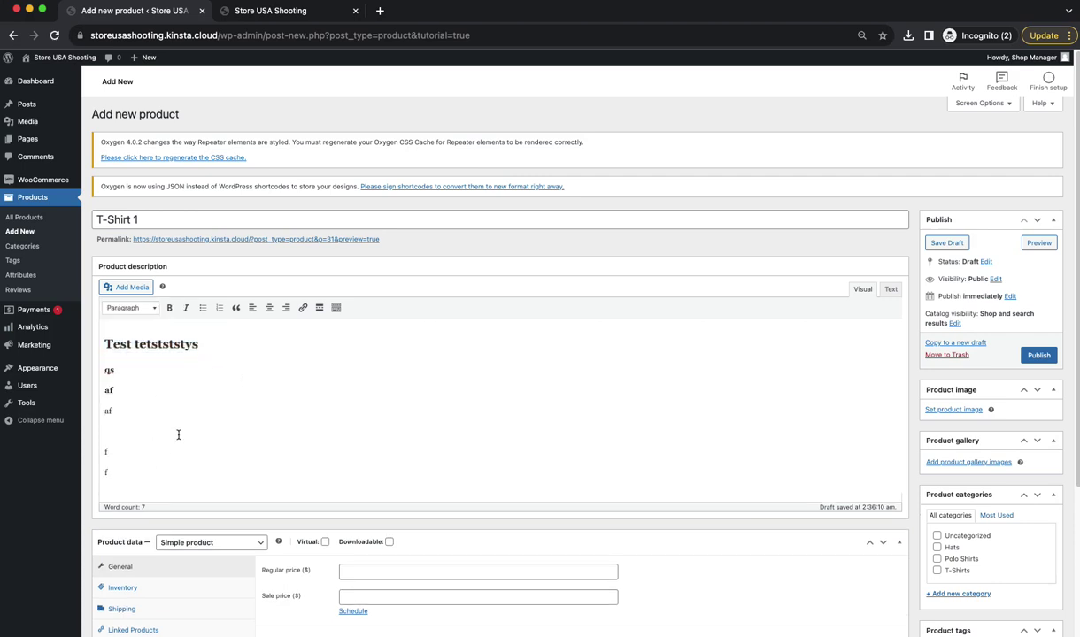
{"action": "left_click_drag", "start_coordinate": [197, 438], "coordinate": [126, 390]}
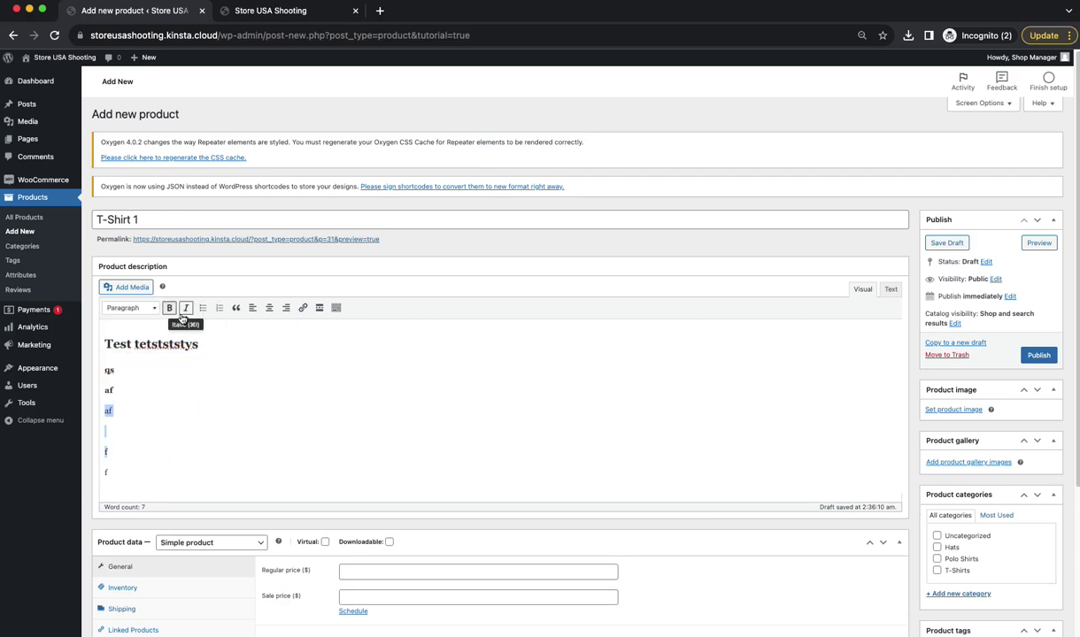
{"action": "left_click", "coordinate": [293, 350]}
- Check the available product types for the product data, keeping Simple product selected
{"action": "scroll", "coordinate": [526, 398], "scroll_direction": "down", "scroll_amount": 5}
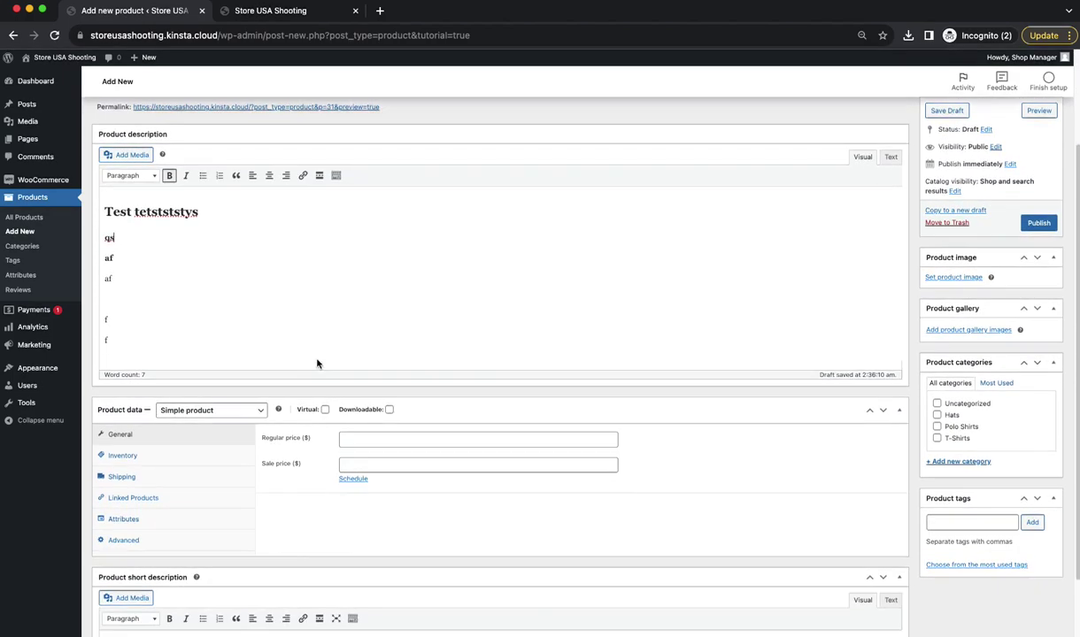
{"action": "left_click", "coordinate": [218, 336]}
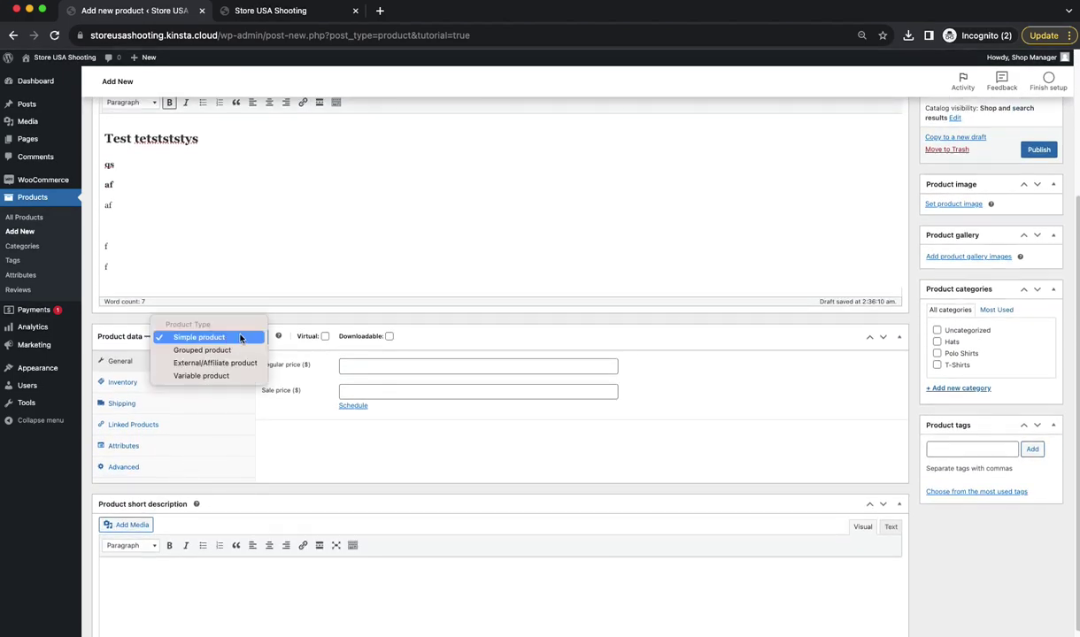
{"action": "left_click", "coordinate": [309, 433]}
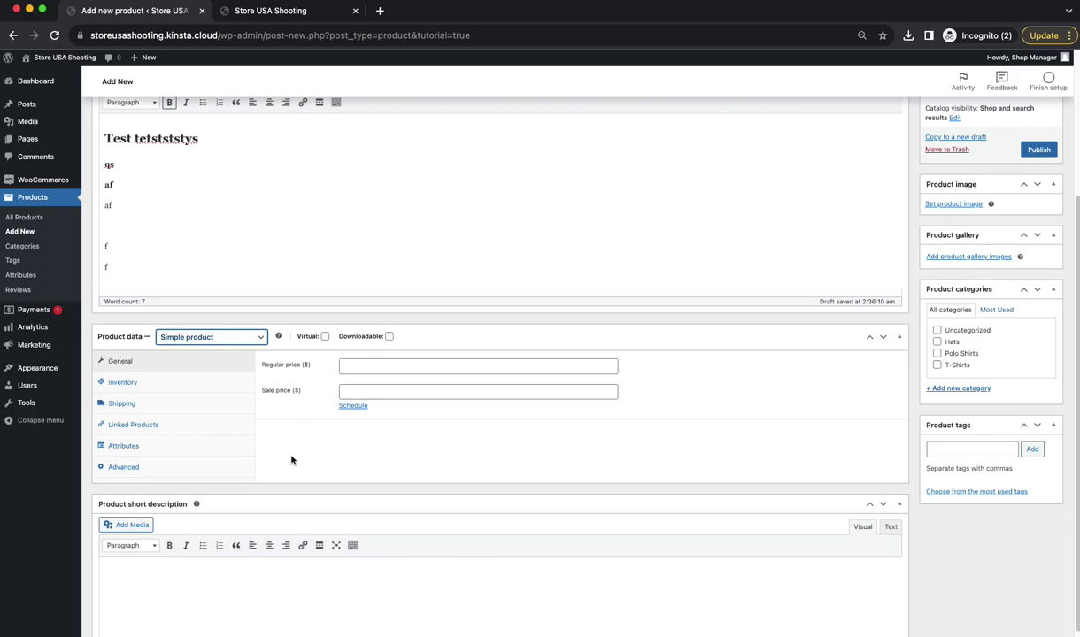
- Extend the product name to "T-Shirt 1 - Small"
{"action": "scroll", "coordinate": [274, 355], "scroll_direction": "up", "scroll_amount": 5}
{"action": "left_click", "coordinate": [158, 222]}
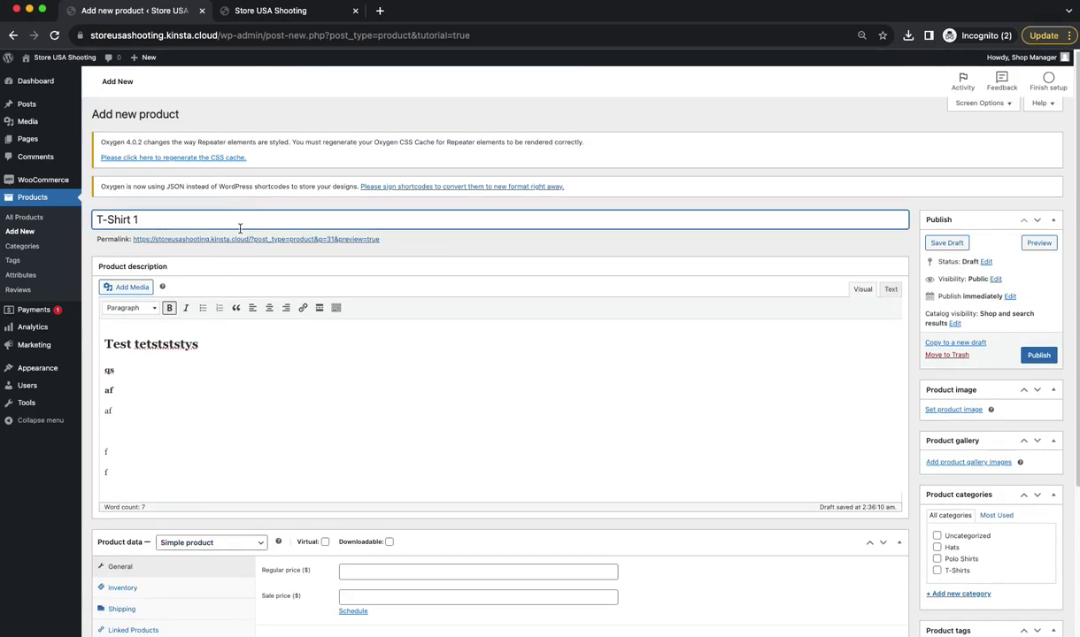
{"action": "type", "text": "- Small"}
{"action": "left_click", "coordinate": [445, 249]}
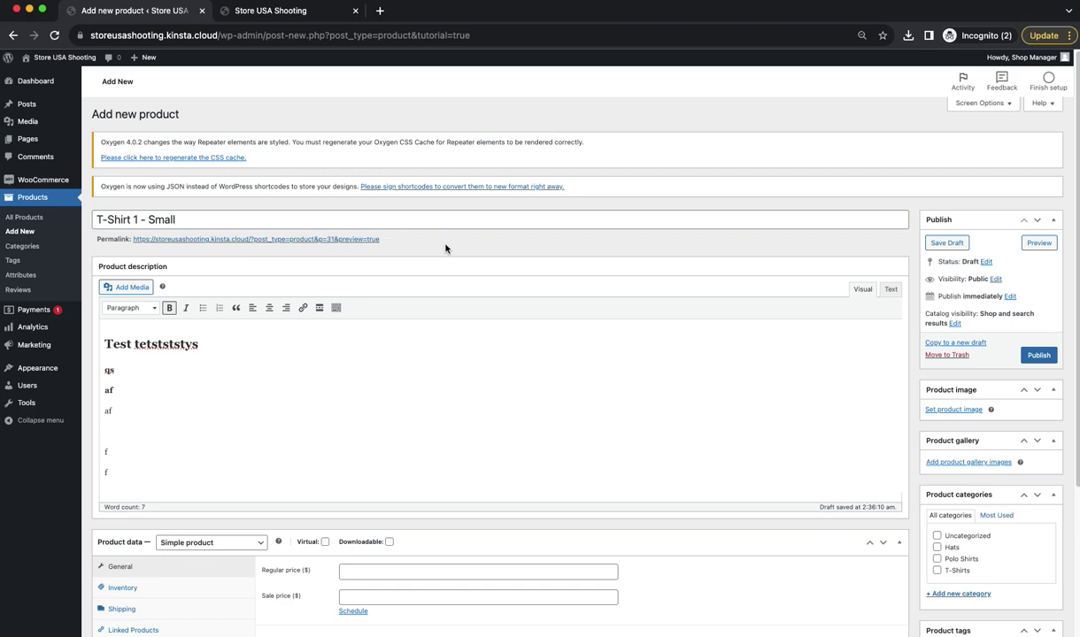
- Insert "Black" before "Small" in the product name so it reads "T-Shirt 1 - Black Small"
{"action": "left_click", "coordinate": [177, 218]}
{"action": "left_click_drag", "start_coordinate": [184, 214], "coordinate": [144, 219]}
{"action": "left_click", "coordinate": [147, 219]}
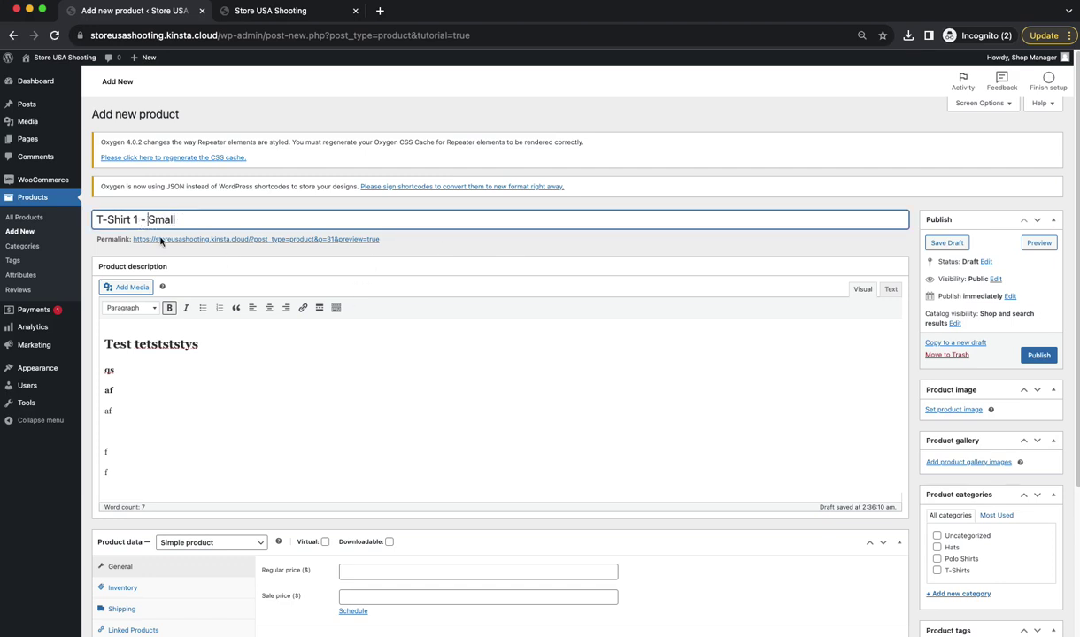
{"action": "type", "text": "Black"}
{"action": "scroll", "coordinate": [325, 442], "scroll_direction": "down", "scroll_amount": 3}
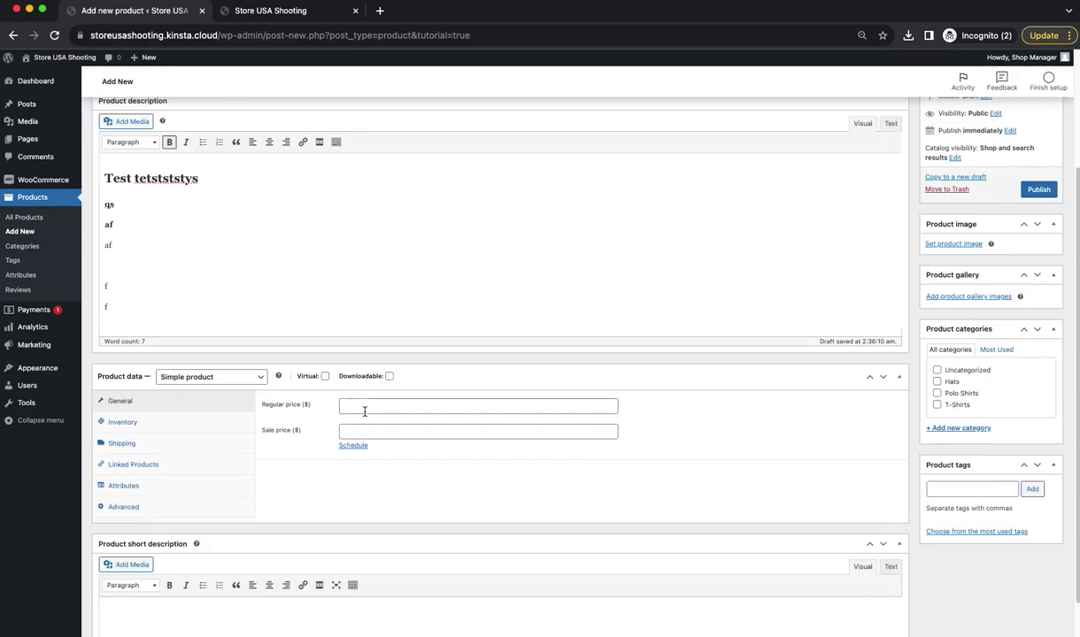
{"action": "left_click", "coordinate": [363, 409]}
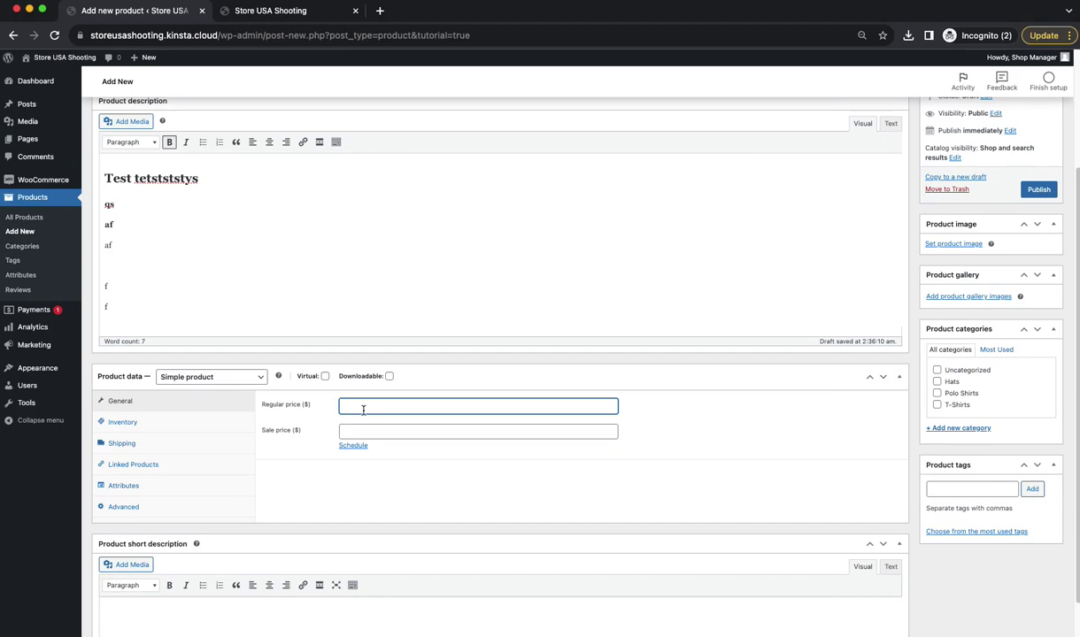
{"action": "left_click", "coordinate": [142, 429]}
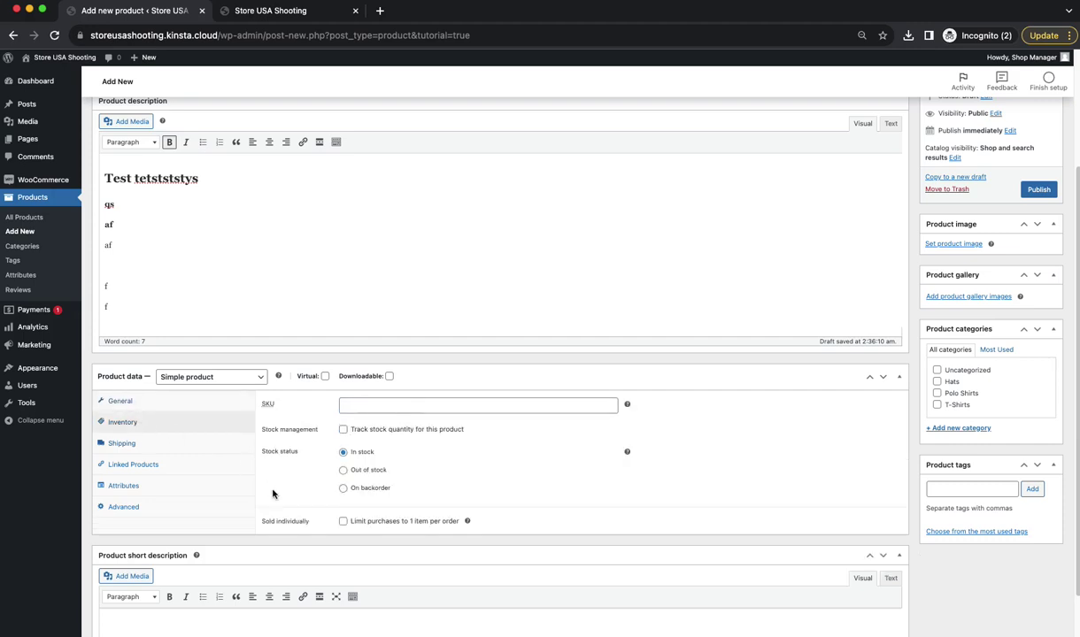
{"action": "left_click", "coordinate": [342, 430]}
{"action": "left_click", "coordinate": [354, 407]}
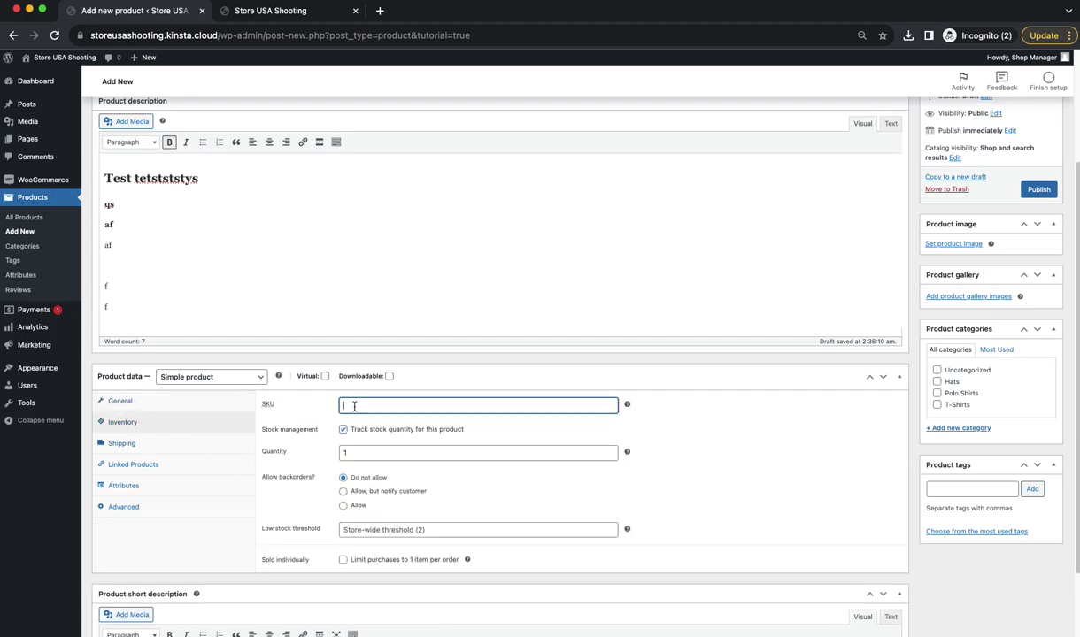
{"action": "type", "text": "1212121212"}
- Set the product's shipping weight to 2 kg, keeping No shipping class selected
{"action": "scroll", "coordinate": [313, 428], "scroll_direction": "down", "scroll_amount": 3}
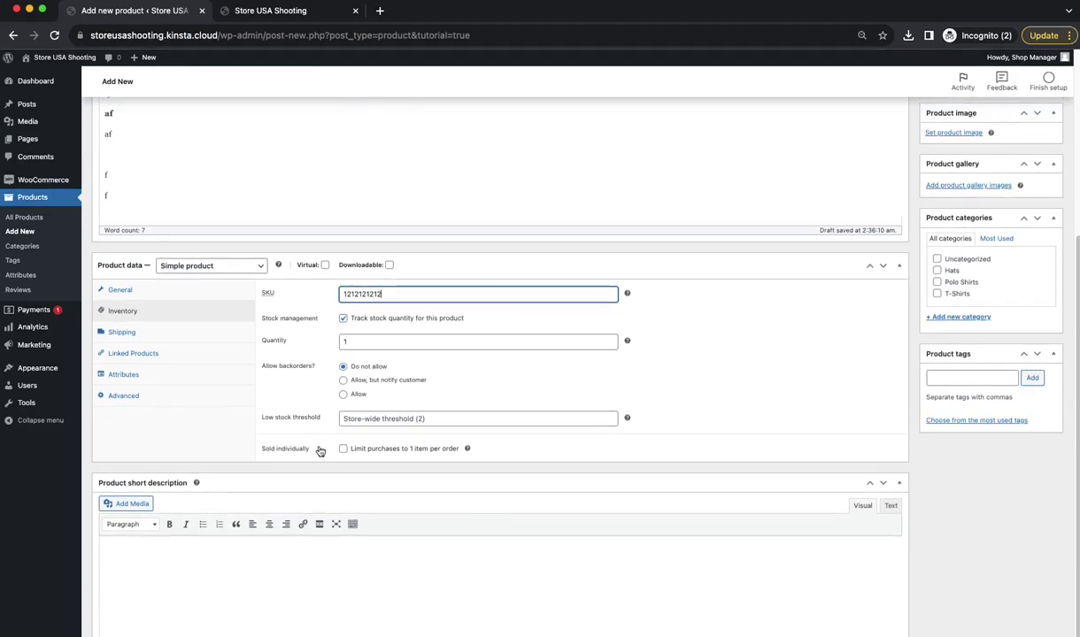
{"action": "left_click", "coordinate": [121, 332]}
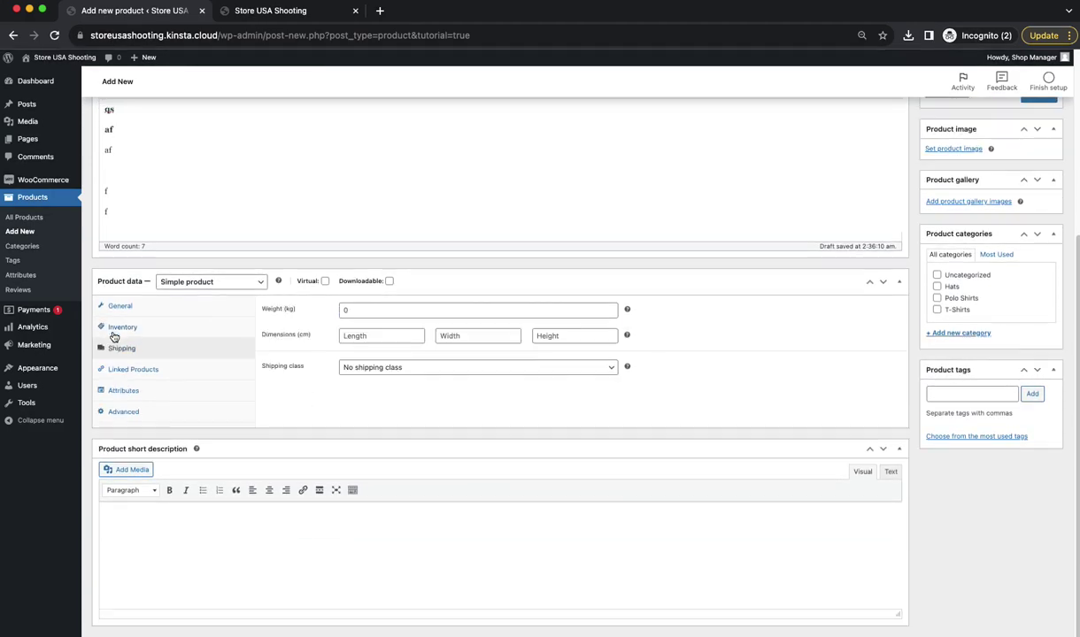
{"action": "left_click", "coordinate": [385, 367]}
{"action": "left_click", "coordinate": [299, 378]}
{"action": "left_click", "coordinate": [372, 336]}
{"action": "left_click", "coordinate": [358, 308]}
{"action": "left_click", "coordinate": [309, 405]}
{"action": "left_click", "coordinate": [344, 312]}
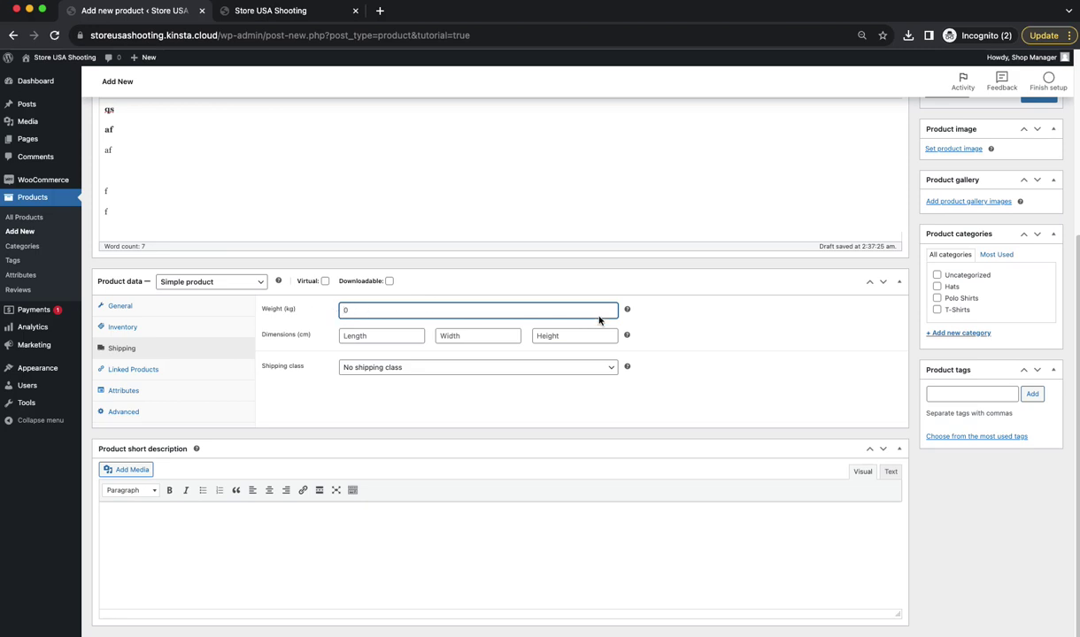
{"action": "mouse_move", "coordinate": [628, 308]}
{"action": "type", "text": "2"}
- Examine the product's linked products, attributes and advanced settings
{"action": "left_click", "coordinate": [128, 369]}
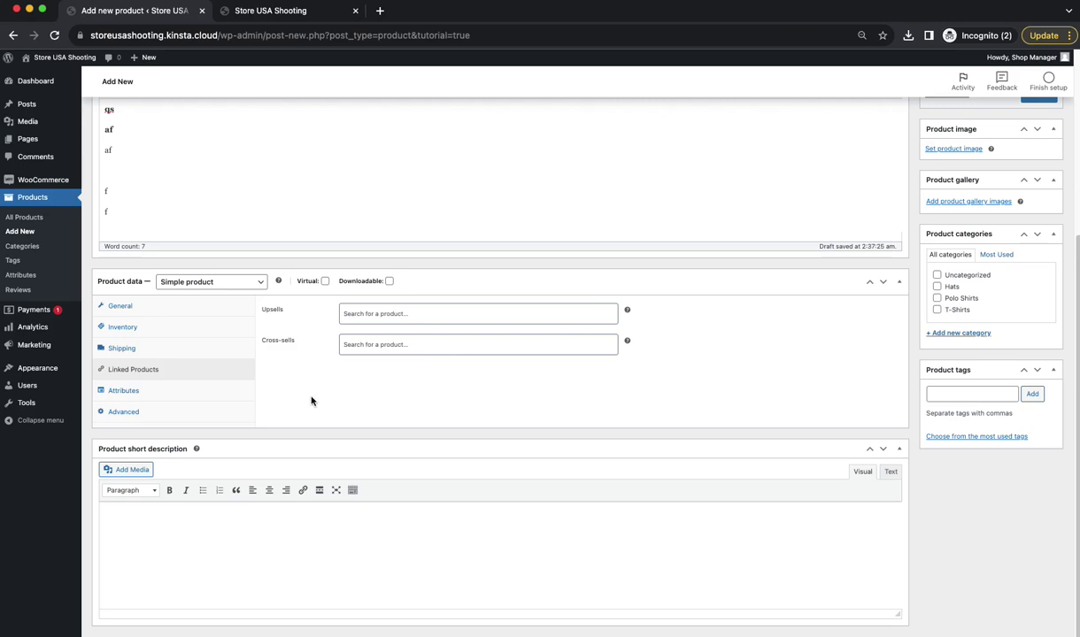
{"action": "left_click", "coordinate": [123, 390]}
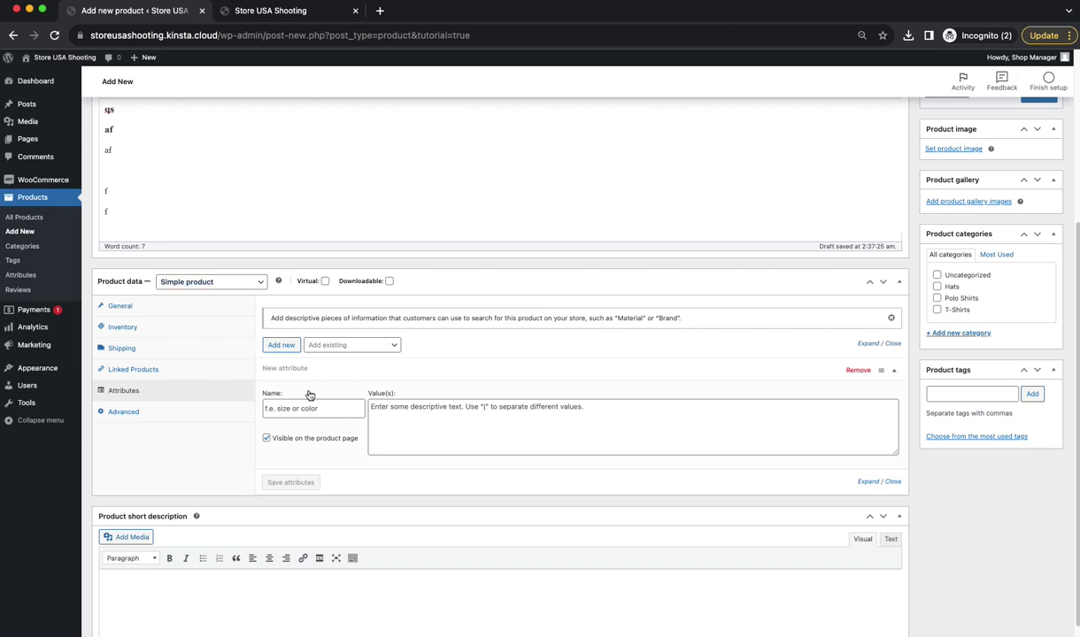
{"action": "left_click", "coordinate": [139, 417]}
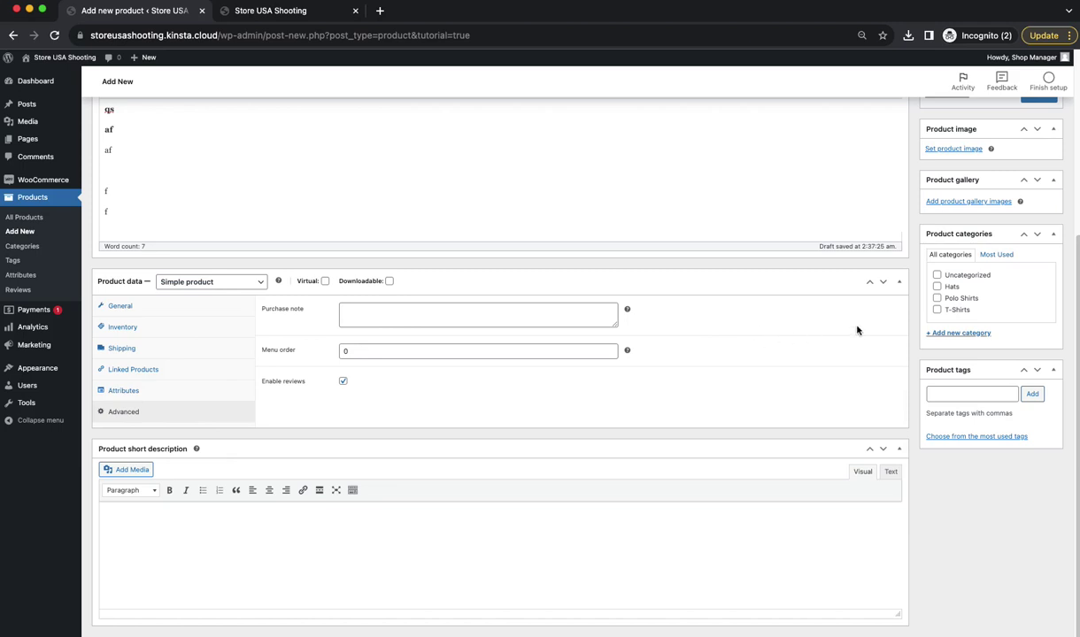
- Assign the product to the T-Shirts category and add the tag "black small t-shirt"
{"action": "left_click", "coordinate": [938, 311]}
{"action": "left_click", "coordinate": [956, 394]}
{"action": "scroll", "coordinate": [810, 404], "scroll_direction": "up", "scroll_amount": 5}
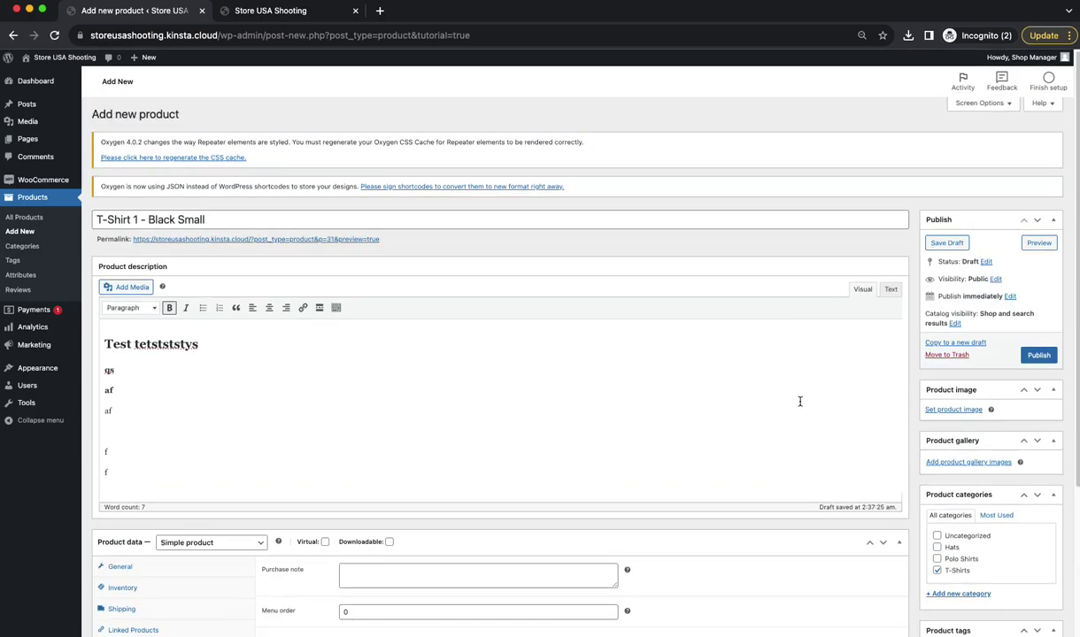
{"action": "scroll", "coordinate": [800, 402], "scroll_direction": "down", "scroll_amount": 3}
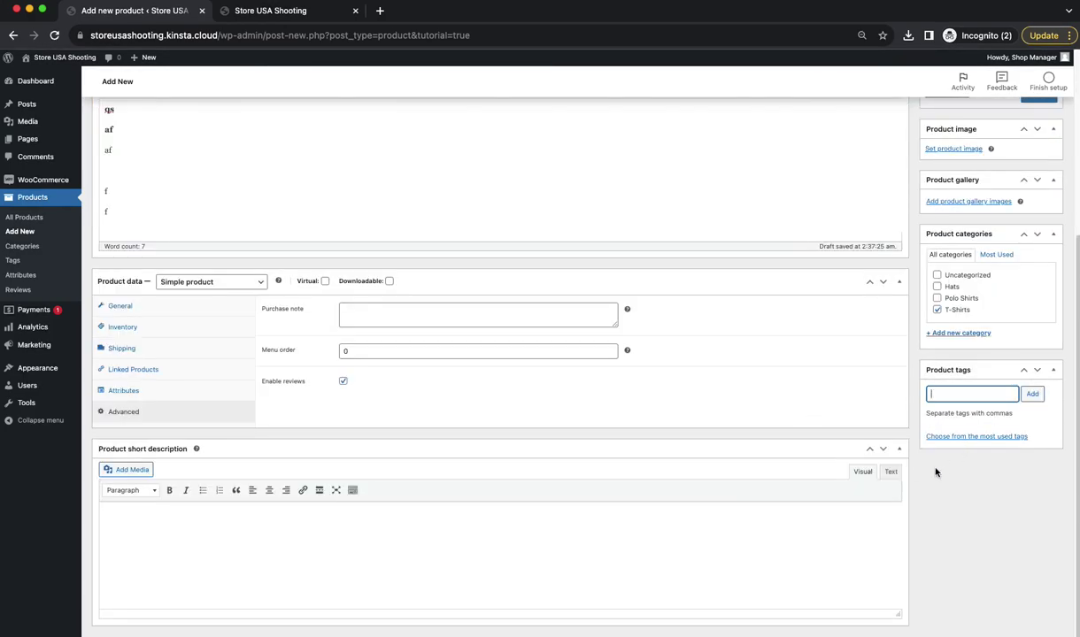
{"action": "type", "text": "black small t-shirt"}
{"action": "key", "text": "Return"}
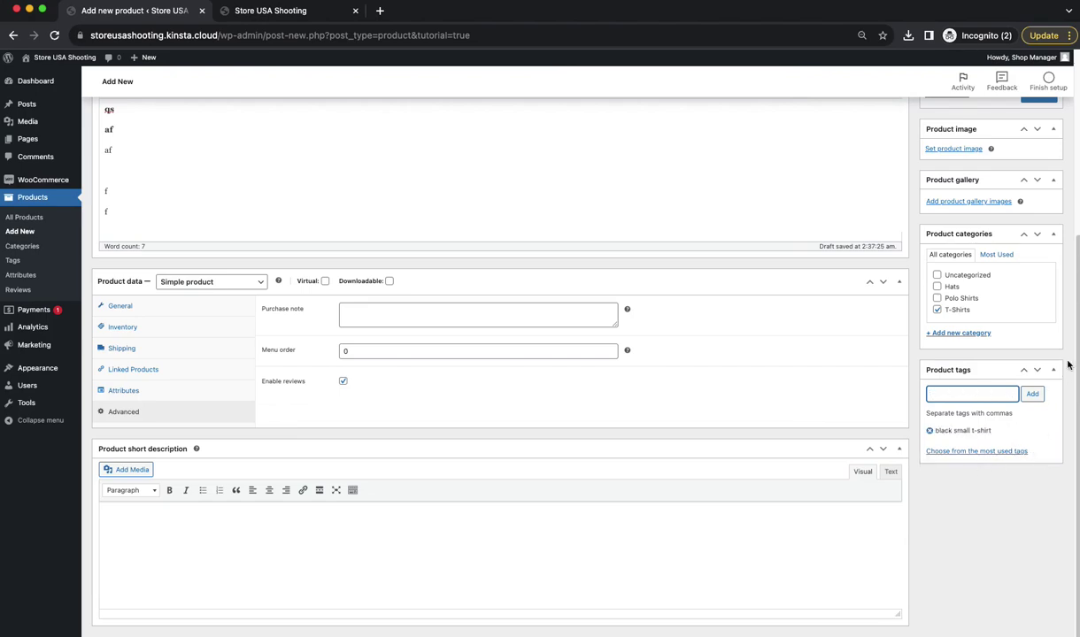
- Open the file upload dialog for the product image
{"action": "scroll", "coordinate": [1019, 359], "scroll_direction": "up", "scroll_amount": 2}
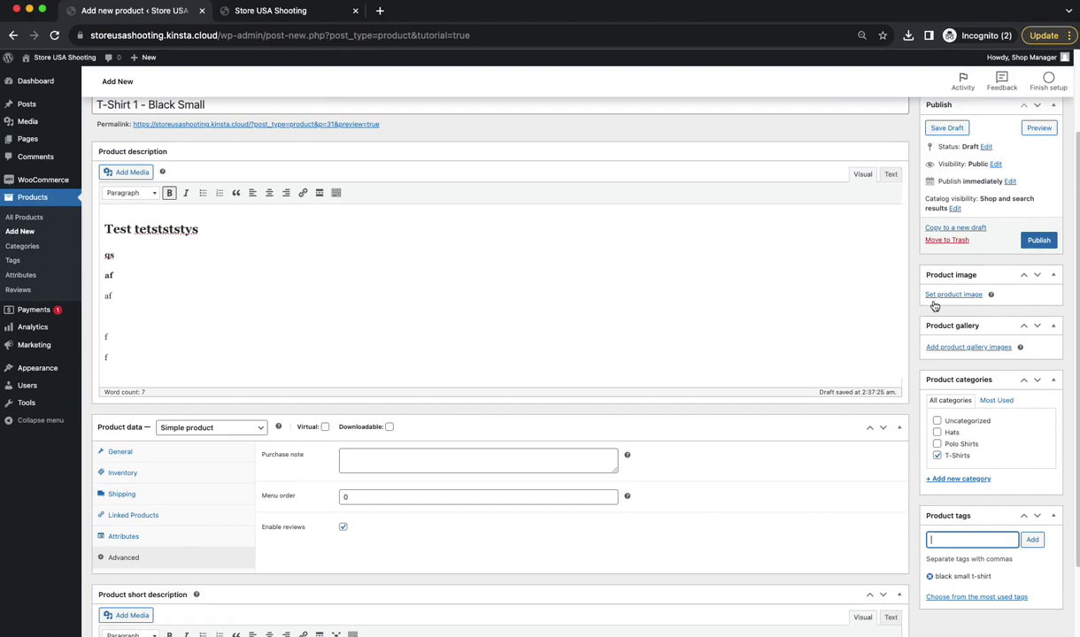
{"action": "left_click", "coordinate": [961, 294]}
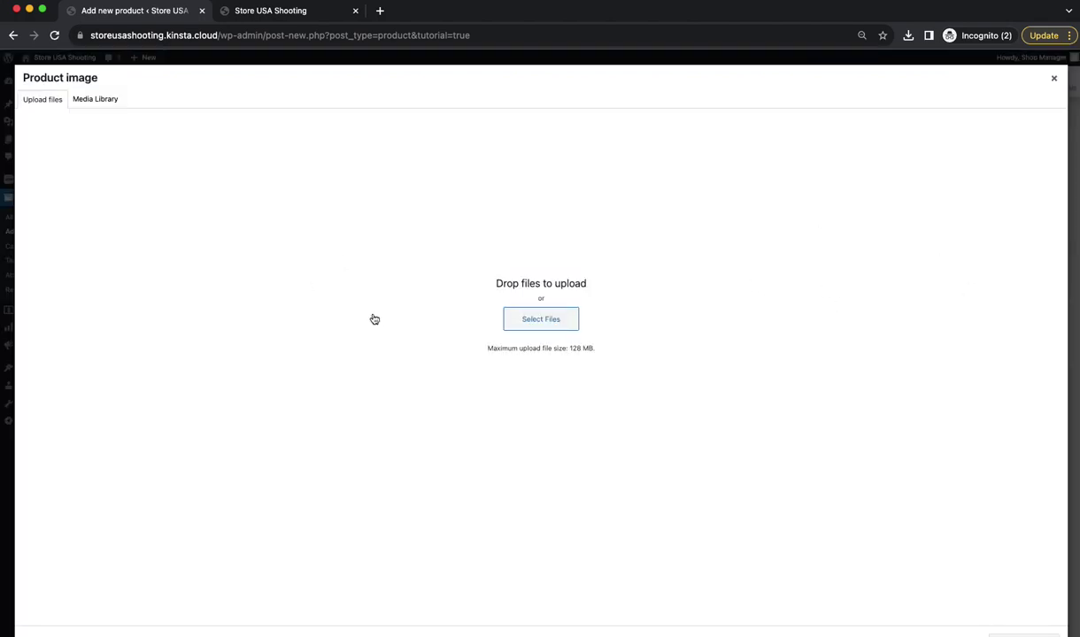
- Switch to Photoshop and flatten the 1-Product-Details.psd mockup into a single layer
{"action": "key", "text": "super+Tab"}
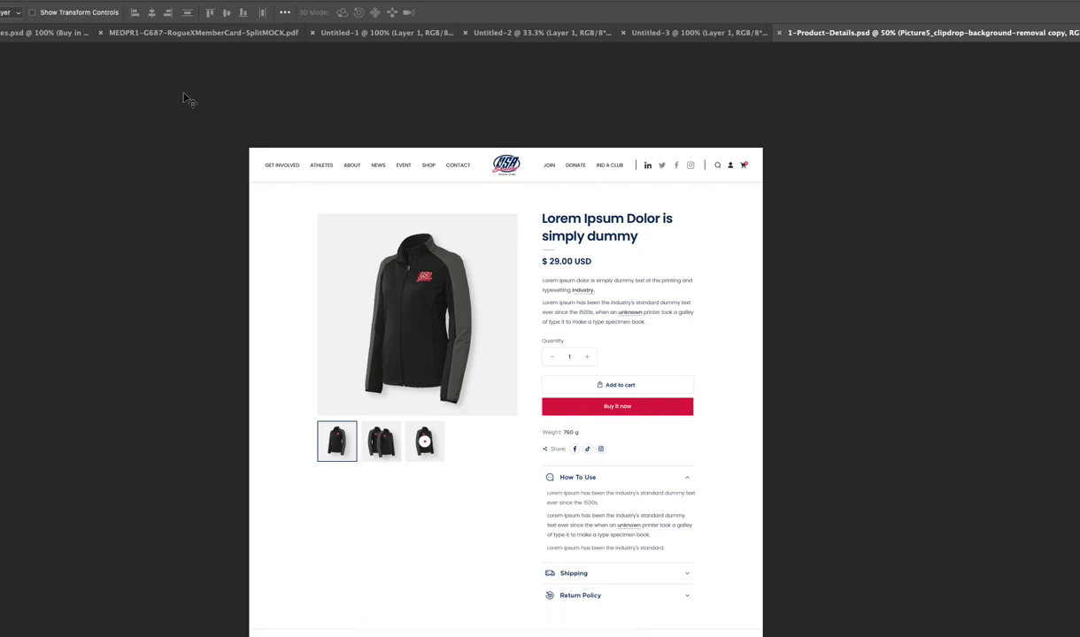
{"action": "left_click", "coordinate": [125, 0]}
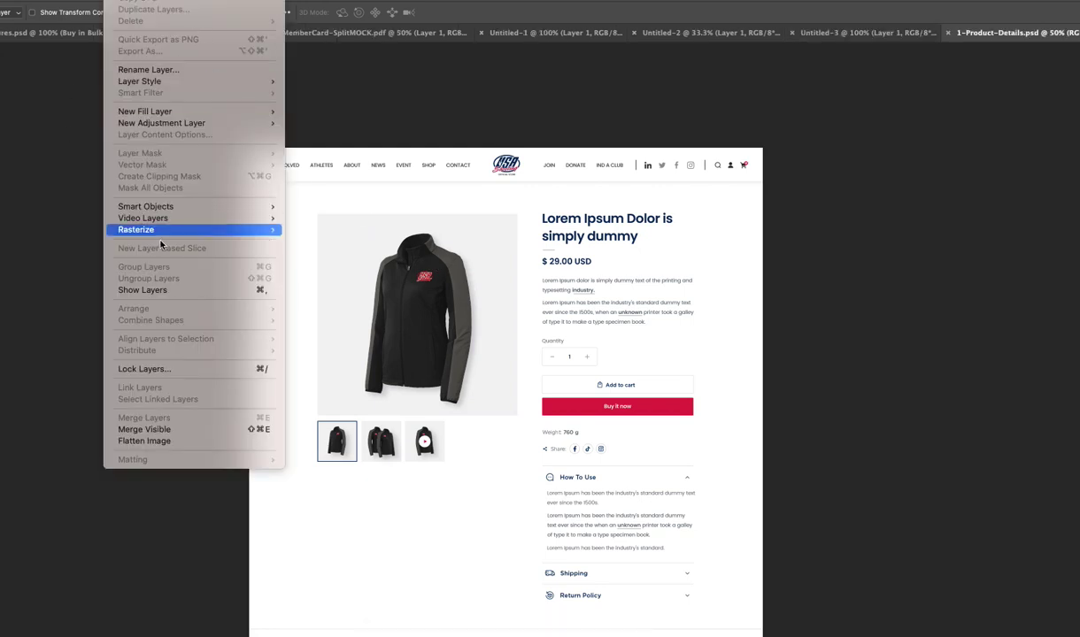
{"action": "left_click", "coordinate": [150, 441]}
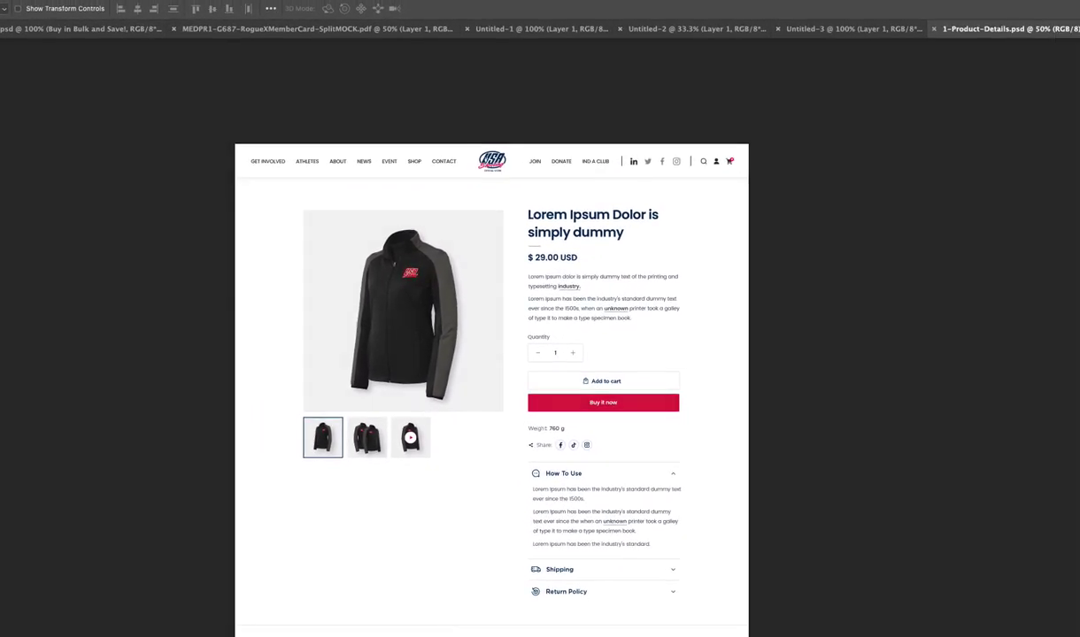
{"action": "key", "text": "ctrl+n"}
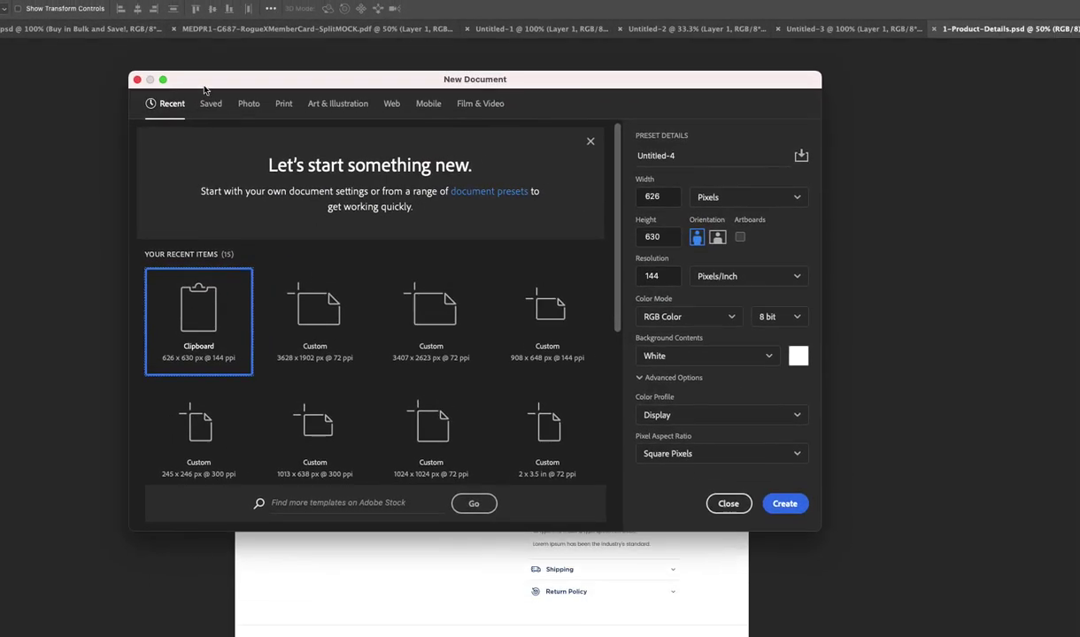
{"action": "double_click", "coordinate": [664, 198]}
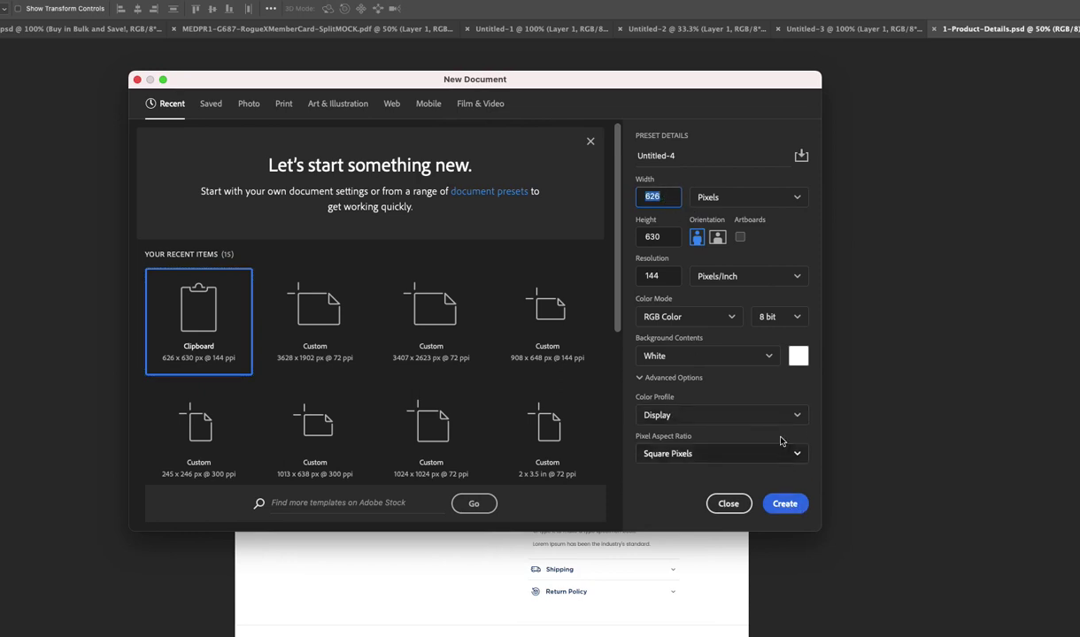
{"action": "left_click", "coordinate": [768, 502]}
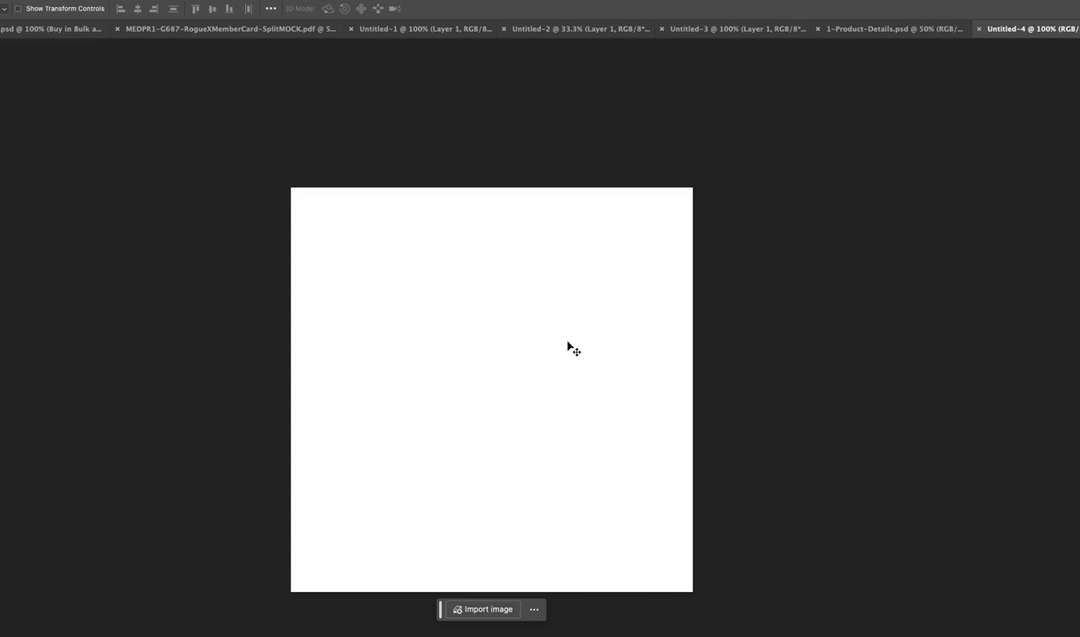
{"action": "key", "text": "super+w"}
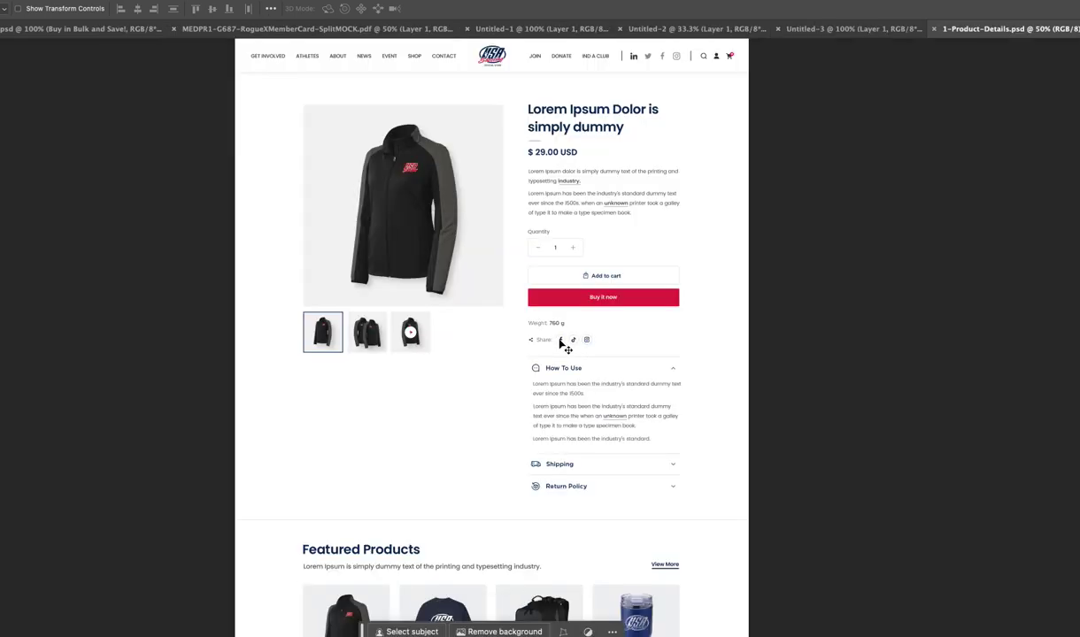
- Create a new document 1200 pixels wide and 1200 pixels high
{"action": "key", "text": "super+n"}
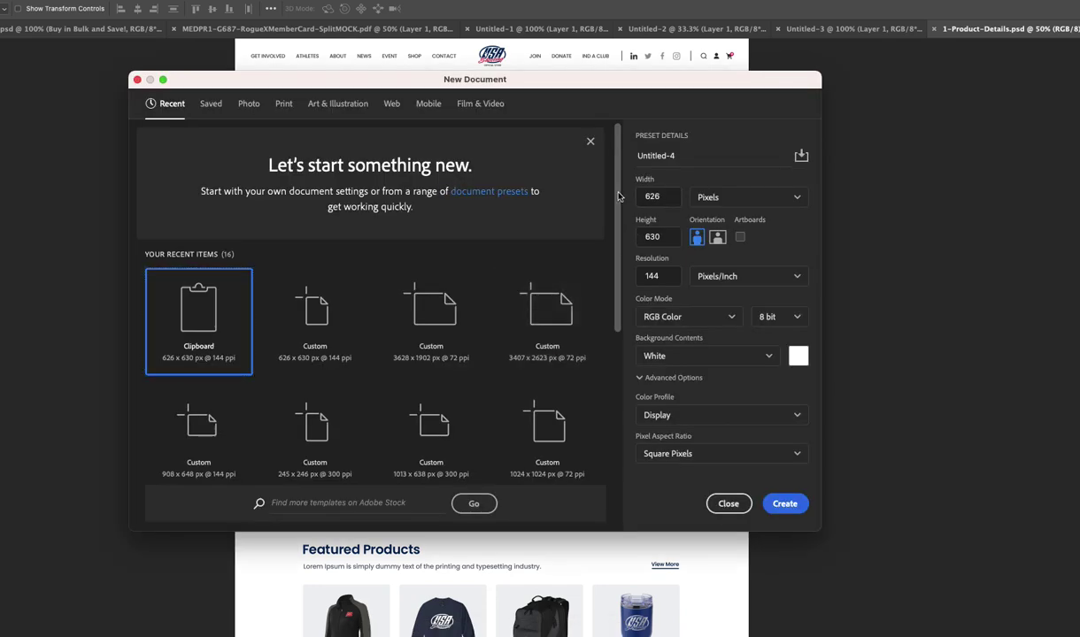
{"action": "double_click", "coordinate": [646, 196]}
{"action": "type", "text": "1200"}
{"action": "key", "text": "Tab"}
{"action": "type", "text": "12"}
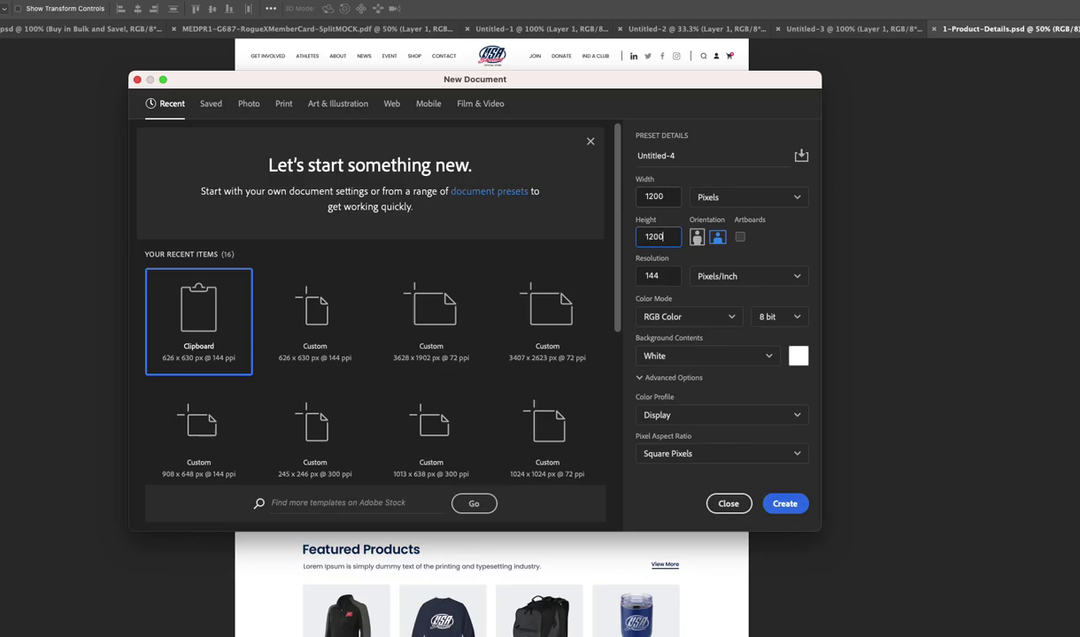
{"action": "type", "text": "00"}
{"action": "key", "text": "Return"}
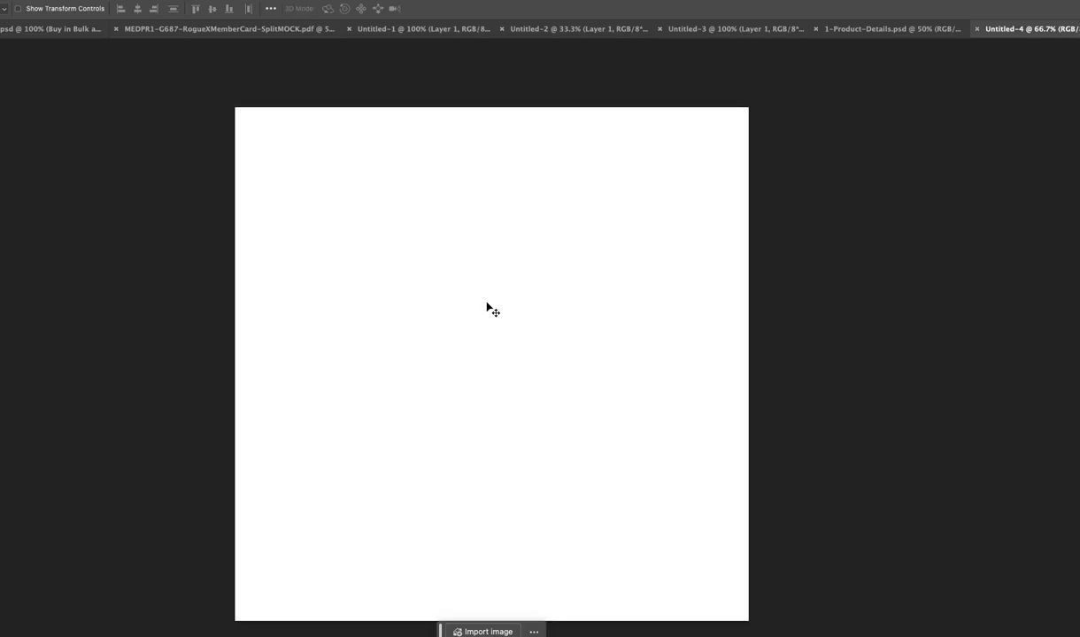
- Paste the copied jacket image and scale it up to about the size of the whole canvas
{"action": "key", "text": "super+v"}
{"action": "key", "text": "super+t"}
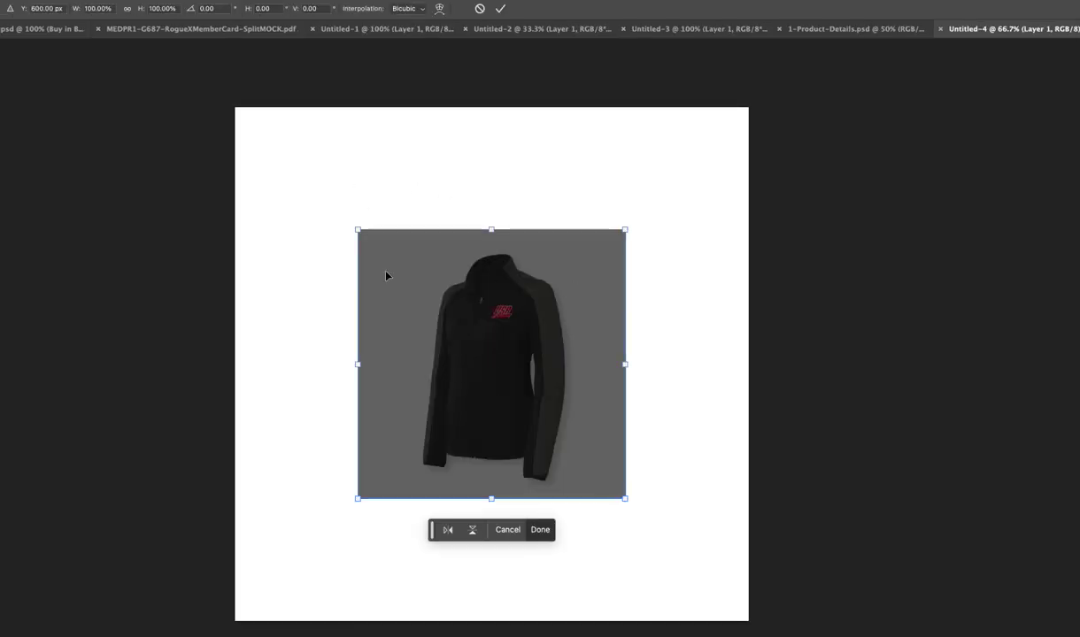
{"action": "left_click_drag", "start_coordinate": [358, 229], "coordinate": [243, 92]}
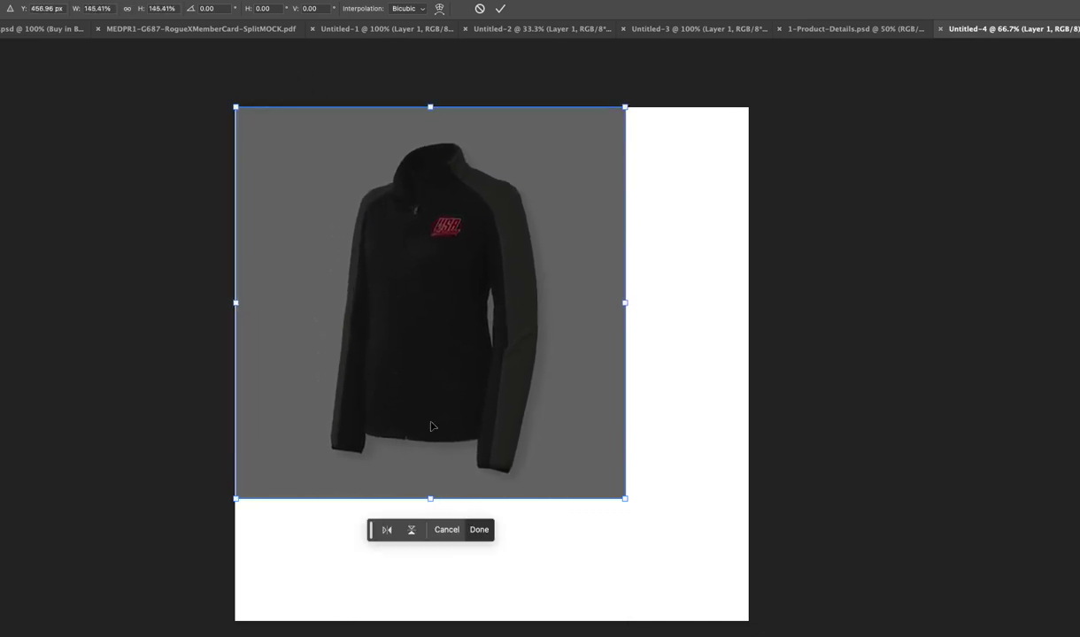
{"action": "left_click_drag", "start_coordinate": [627, 499], "coordinate": [751, 625]}
{"action": "key", "text": "Return"}
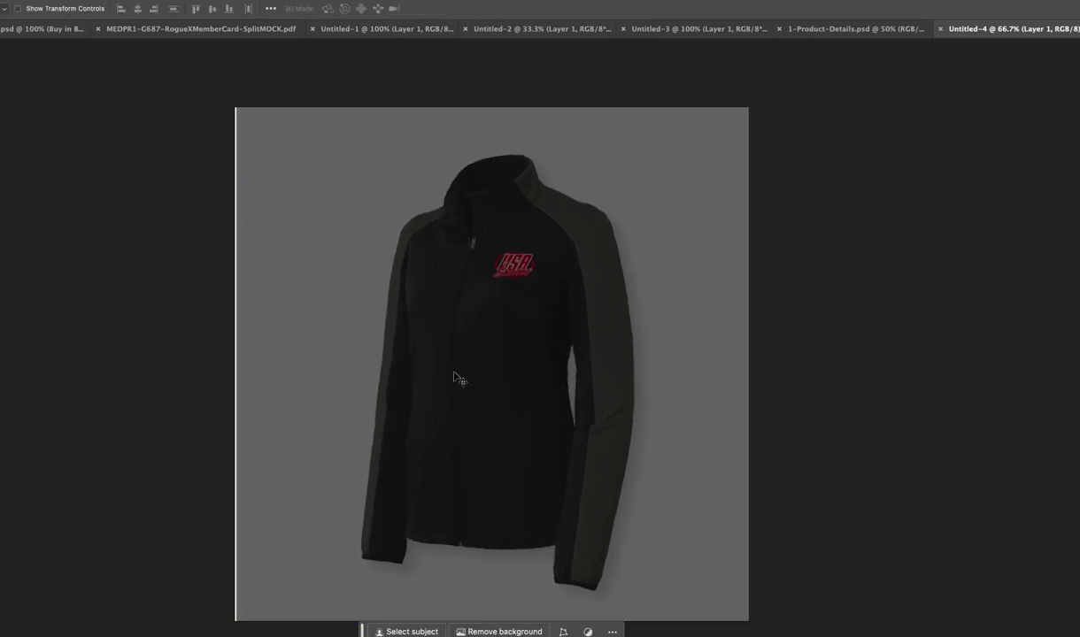
- Nudge the jacket layer left and up so its grey background covers the canvas edges
{"action": "key", "text": "Left"}
{"action": "key", "text": "Left"}
{"action": "key", "text": "Left"}
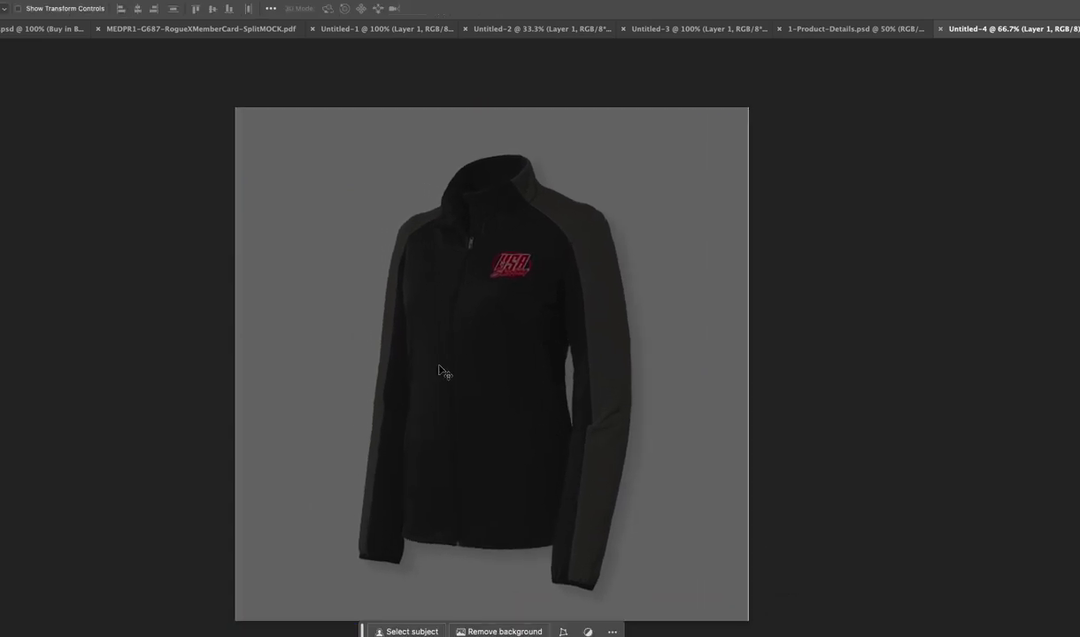
{"action": "key", "text": "ctrl+t"}
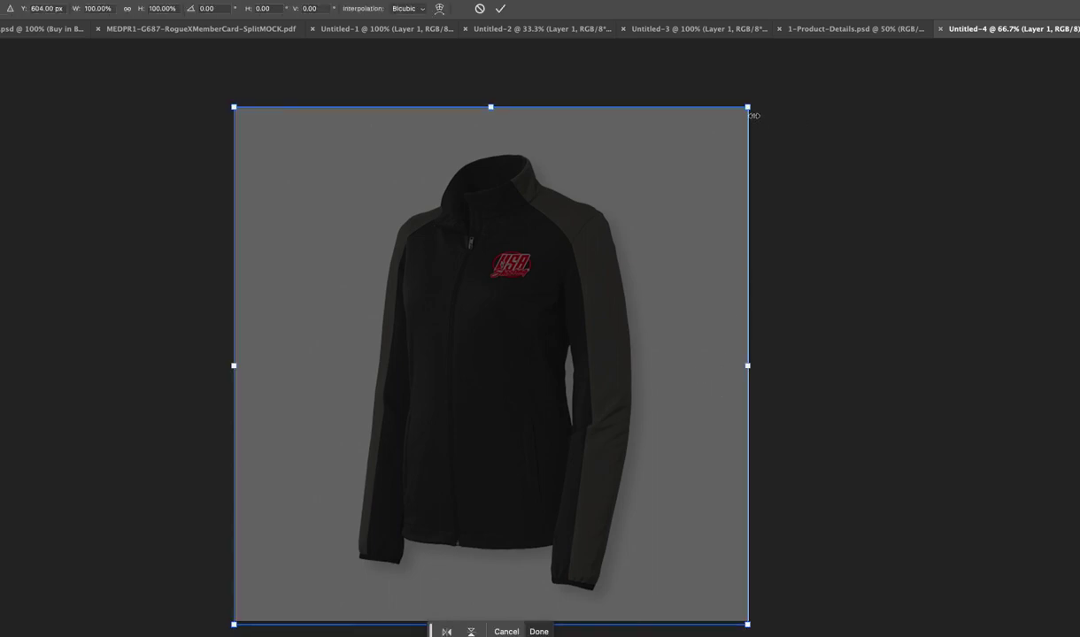
{"action": "key", "text": "Return"}
{"action": "key", "text": "shift+Up"}
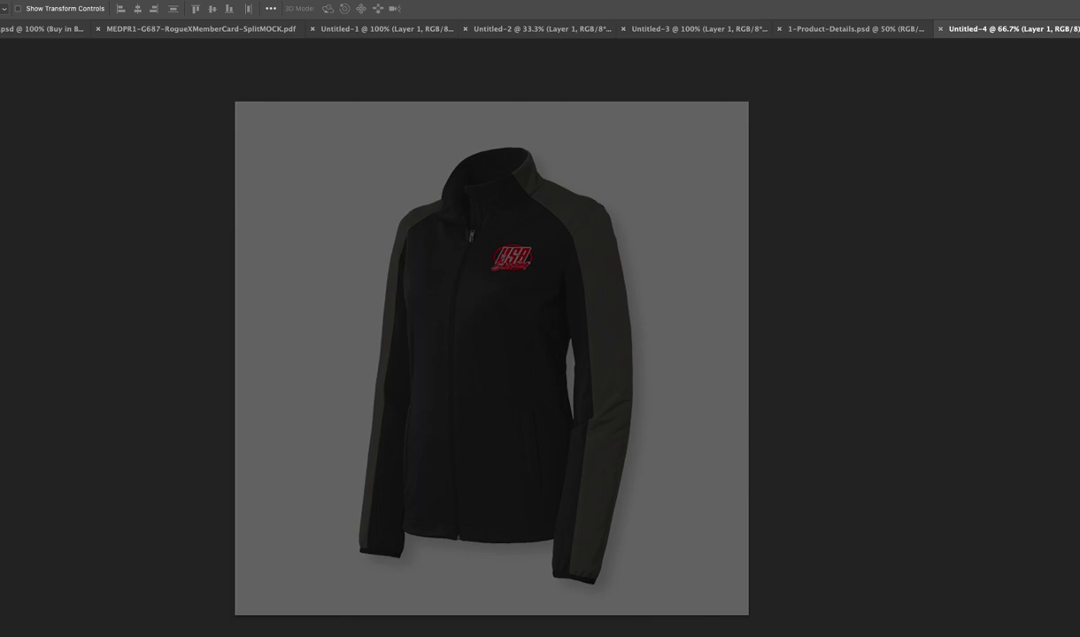
- Export the jacket document as a JPG at 1200 x 1200 px
{"action": "left_click_drag", "start_coordinate": [0, 169], "coordinate": [491, 34]}
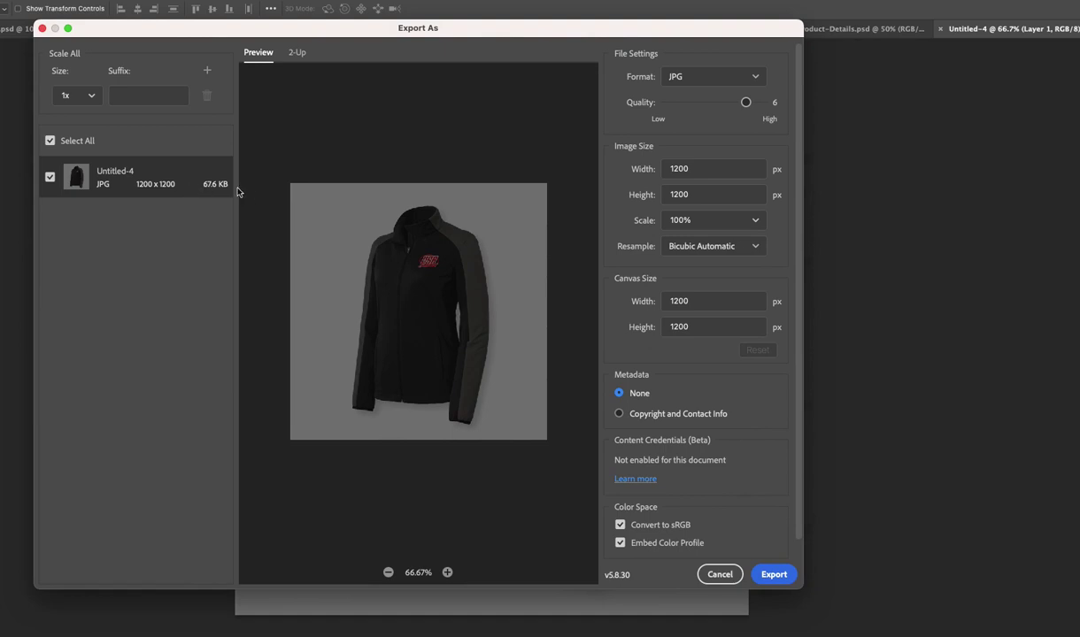
{"action": "left_click", "coordinate": [691, 77]}
{"action": "left_click", "coordinate": [680, 102]}
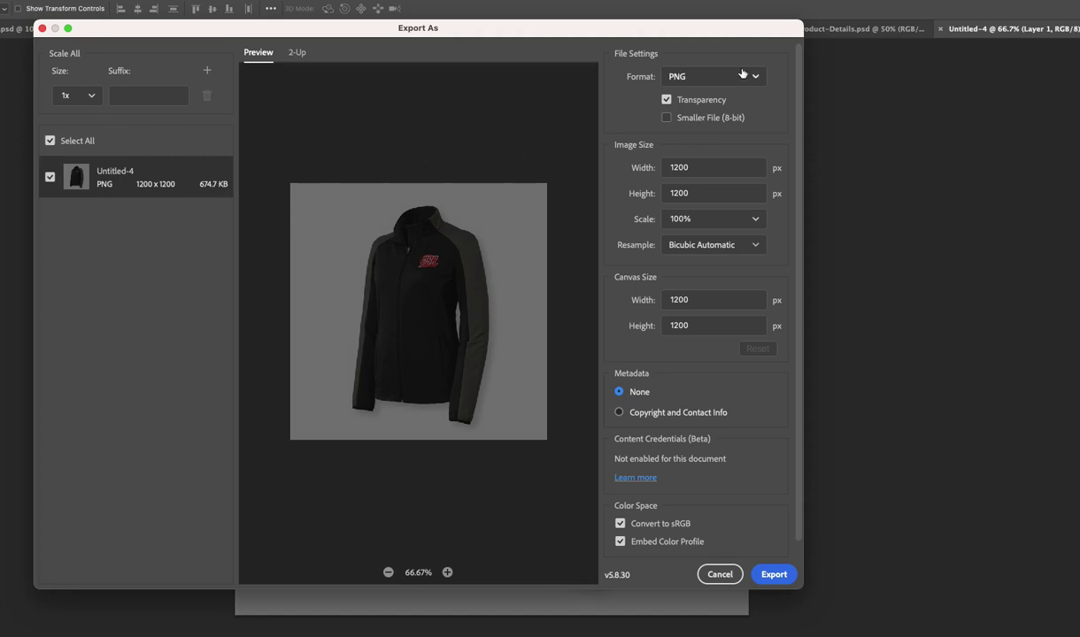
{"action": "left_click", "coordinate": [708, 76]}
{"action": "left_click", "coordinate": [687, 110]}
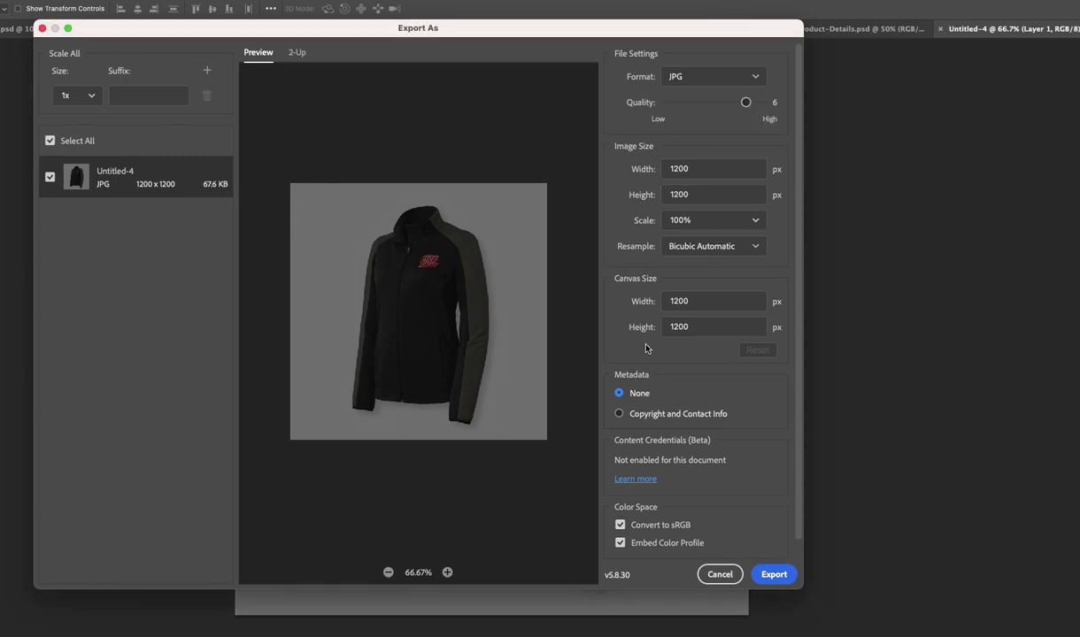
{"action": "left_click", "coordinate": [768, 574]}
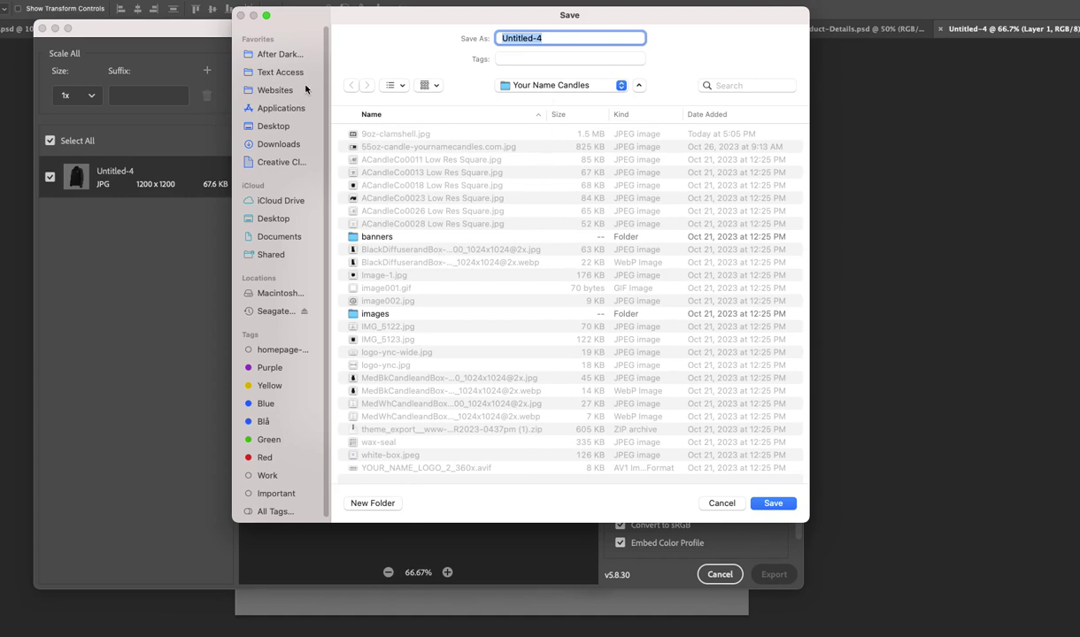
- Choose the images folder under Websites, usashooting.org - kinsta, store.usashooting.org as the save location for the export
{"action": "left_click", "coordinate": [544, 86]}
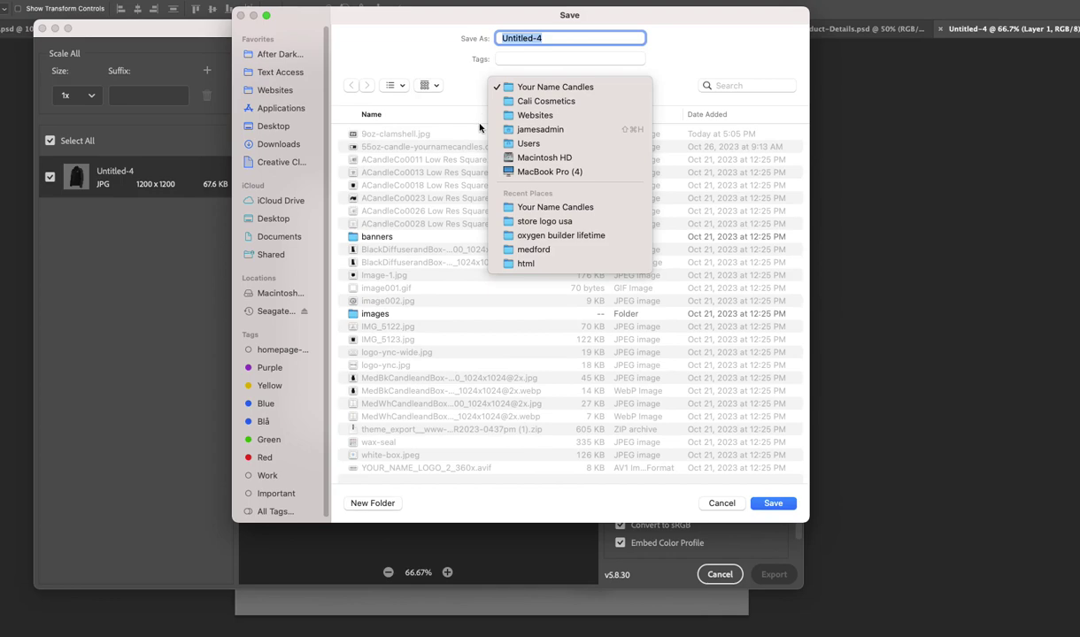
{"action": "left_click", "coordinate": [423, 55]}
{"action": "left_click", "coordinate": [276, 91]}
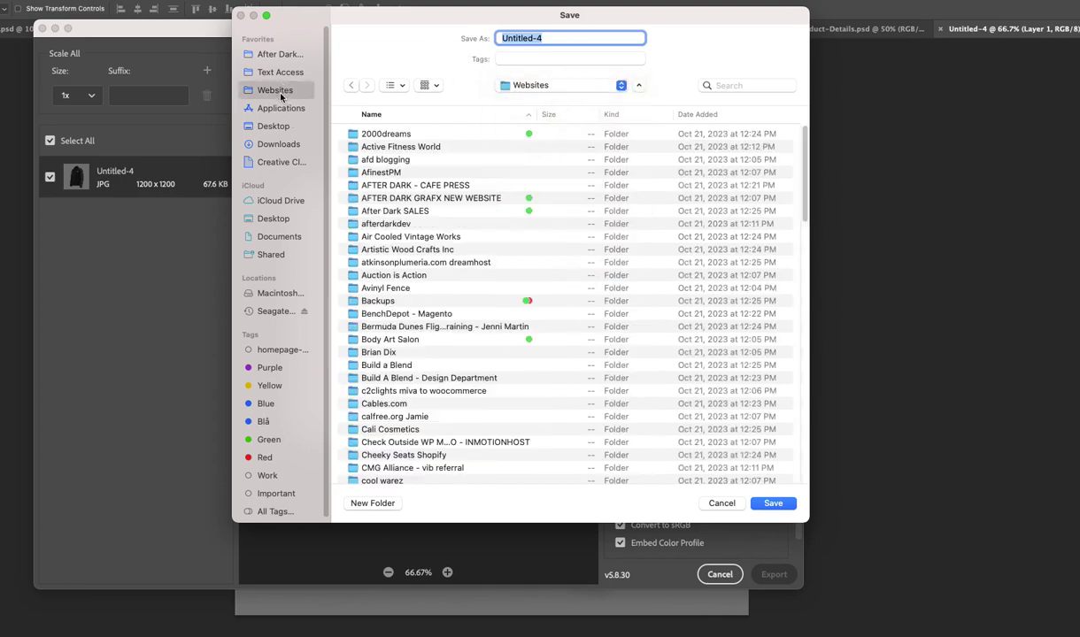
{"action": "left_click", "coordinate": [406, 146]}
{"action": "key", "text": "u"}
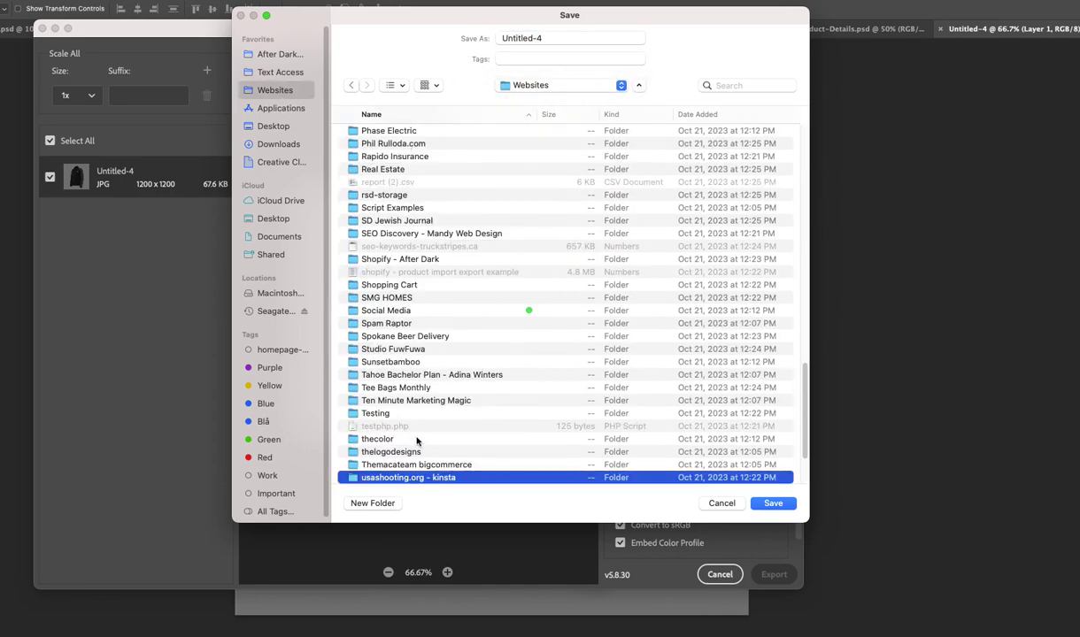
{"action": "double_click", "coordinate": [430, 479]}
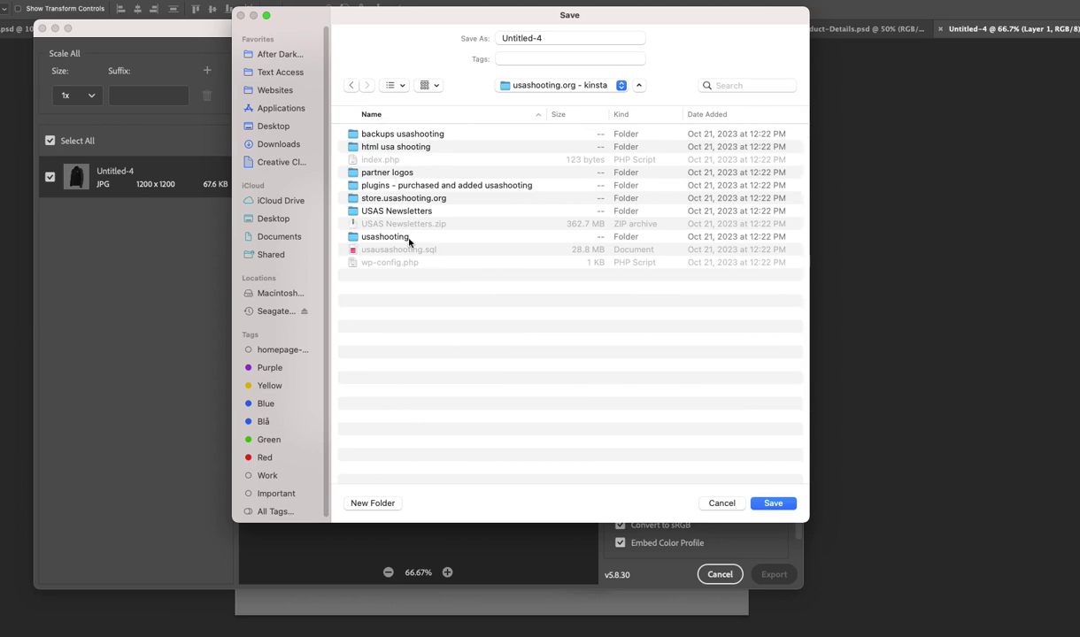
{"action": "double_click", "coordinate": [390, 198]}
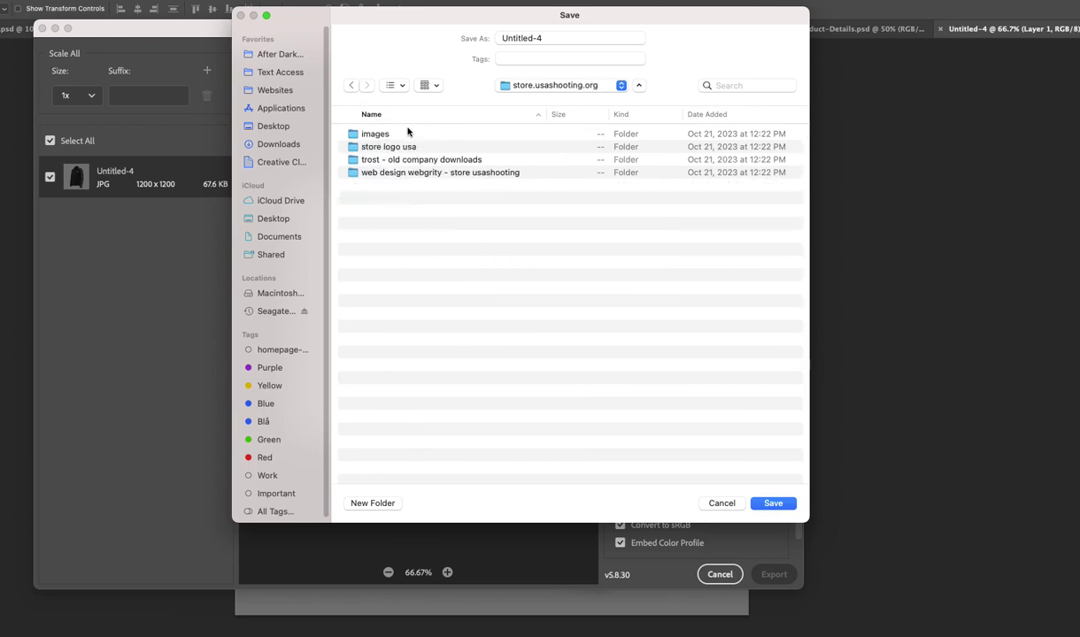
{"action": "double_click", "coordinate": [365, 134]}
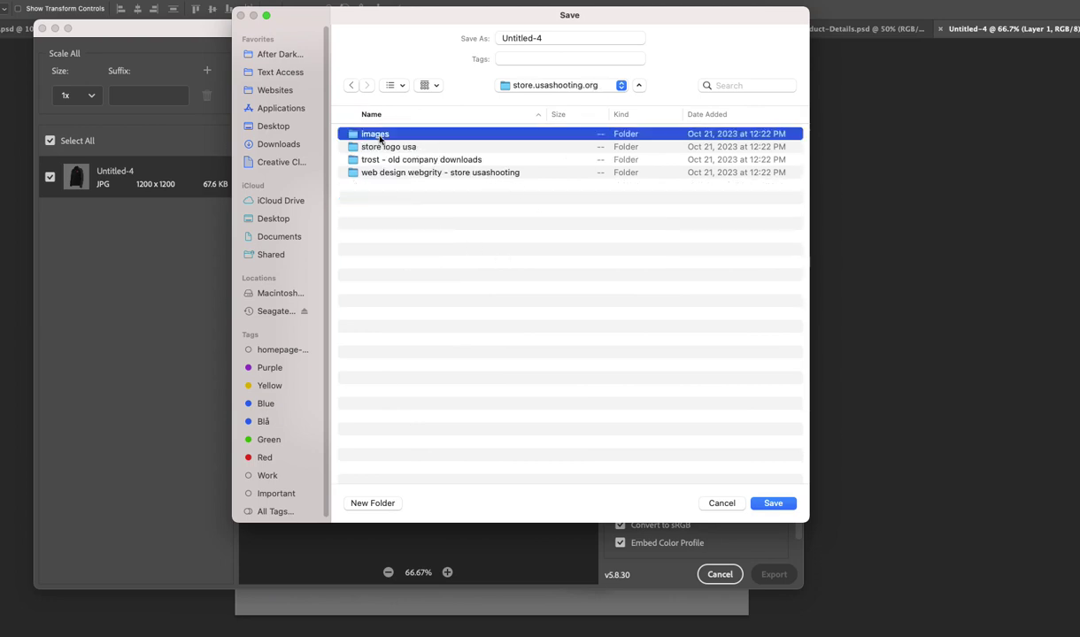
- Save the exported JPG as t-shirt-black-small and check its file size in the images folder
{"action": "triple_click", "coordinate": [554, 36]}
{"action": "type", "text": "t-black"}
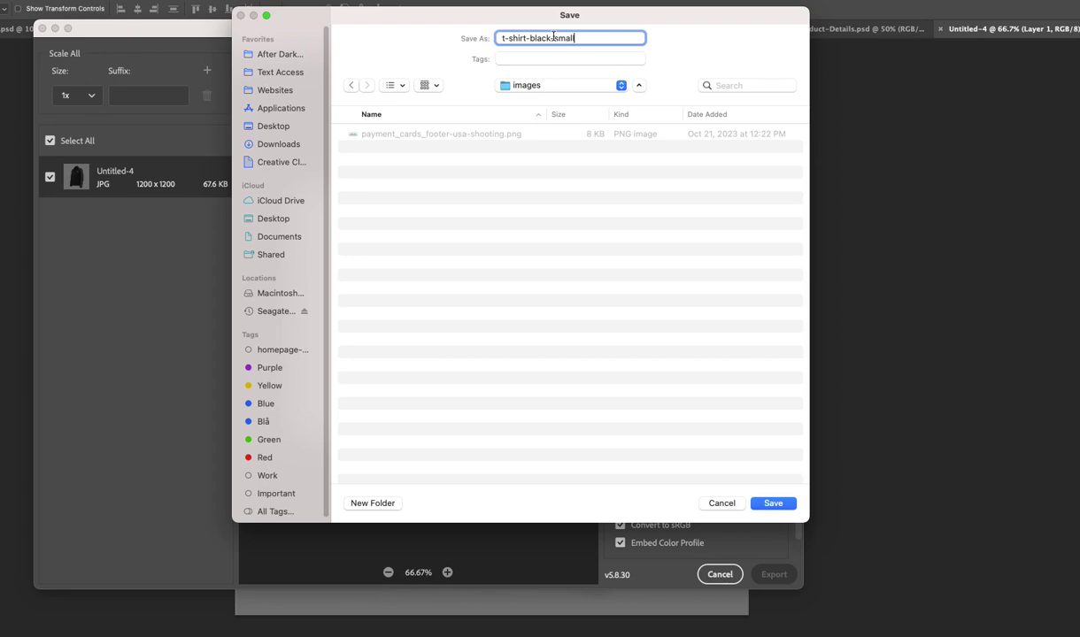
{"action": "key", "text": "Return"}
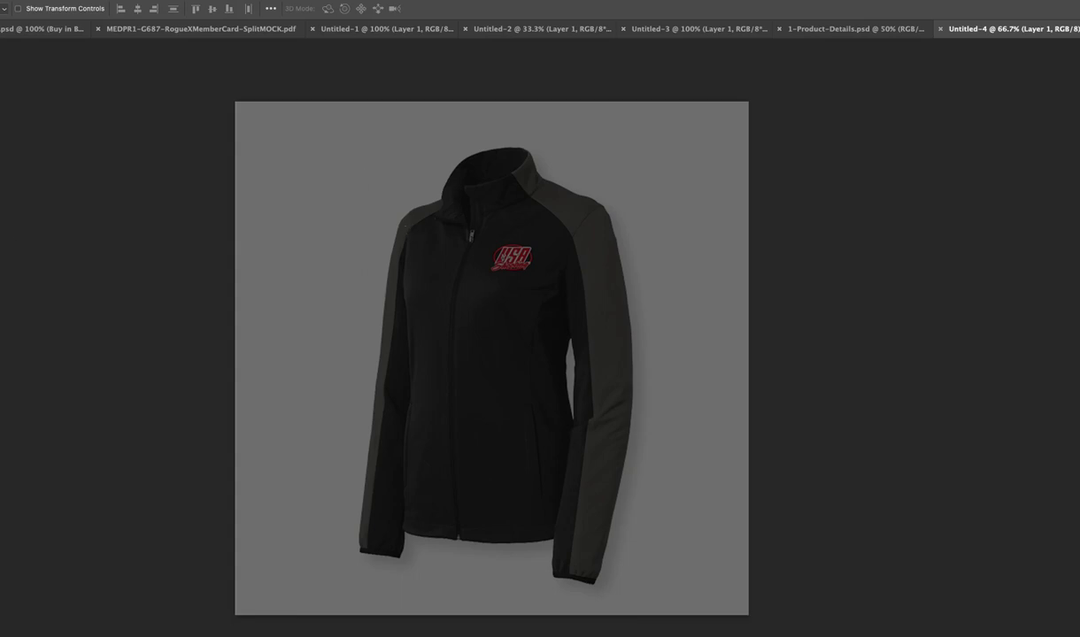
{"action": "key", "text": "super+o"}
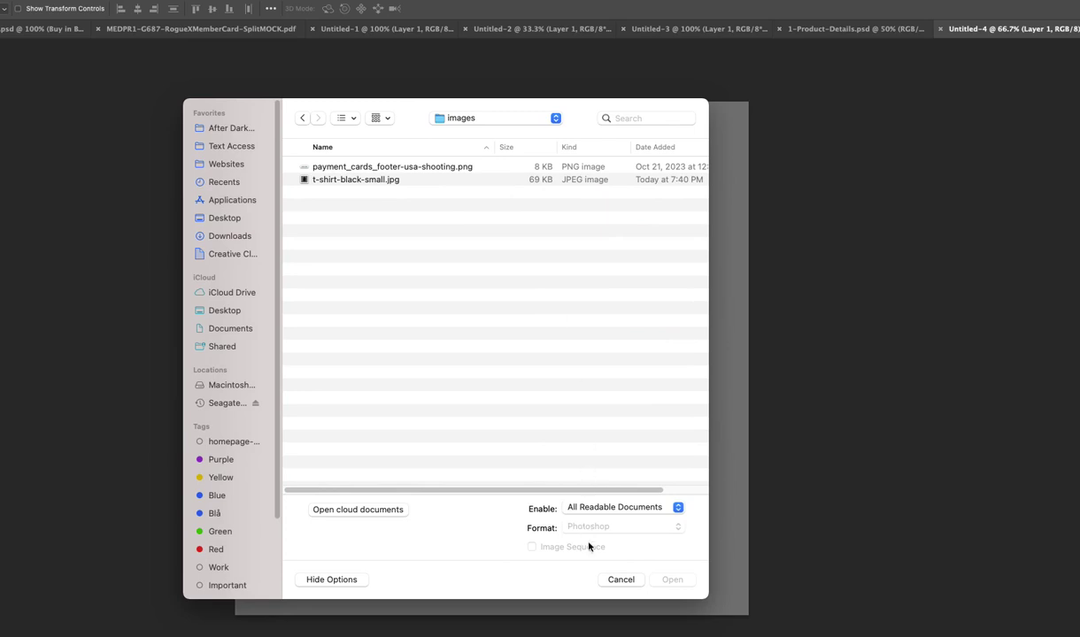
{"action": "left_click", "coordinate": [620, 579]}
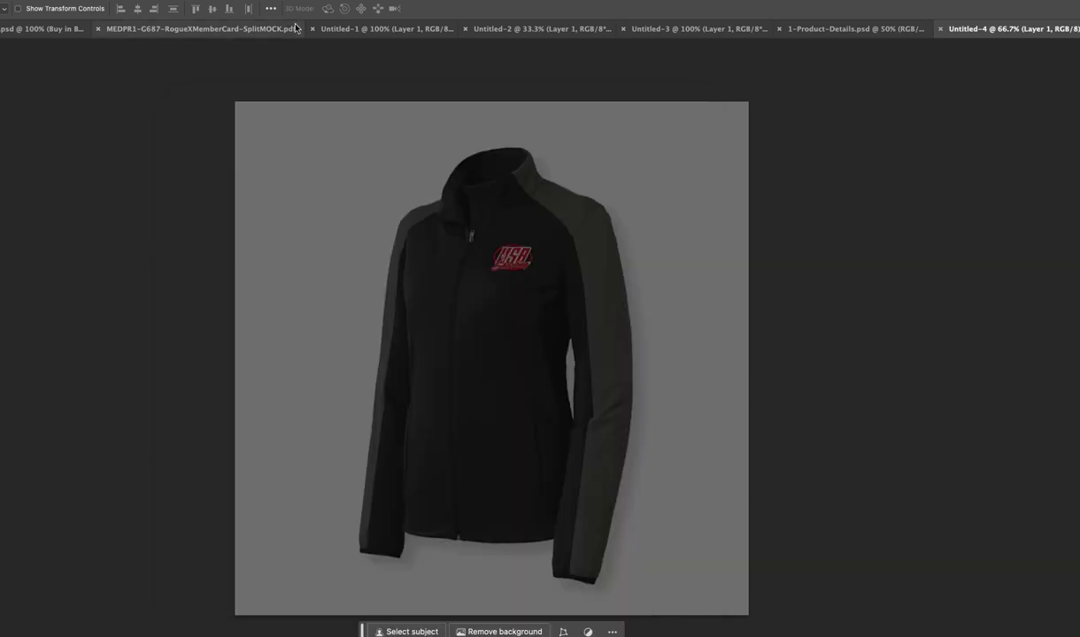
- Switch to Chrome and open the TinyJPG website in a new tab
{"action": "left_click_drag", "start_coordinate": [328, 2], "coordinate": [341, 207]}
{"action": "left_click", "coordinate": [333, 134]}
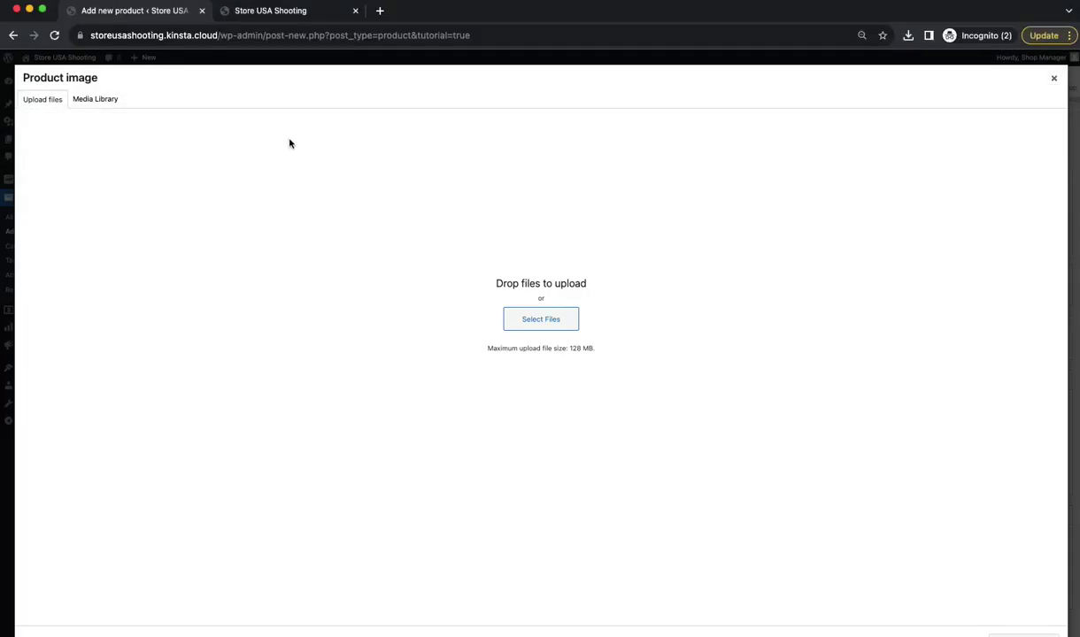
{"action": "key", "text": "ctrl+t"}
{"action": "type", "text": "tiny"}
{"action": "key", "text": "Return"}
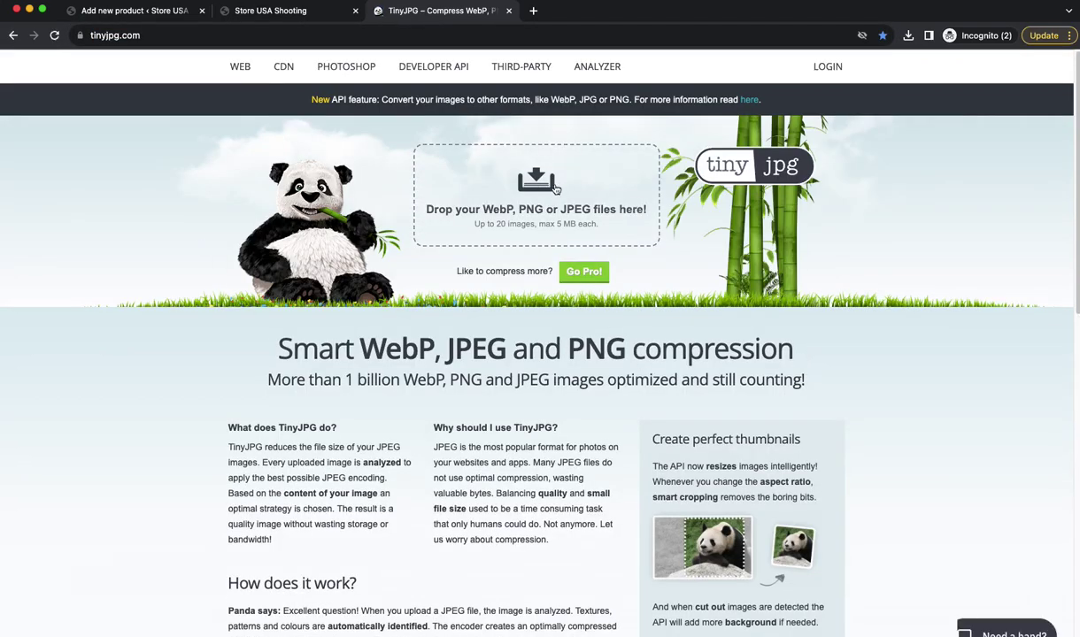
- Upload t-shirt-black-small.jpg from the images folder to TinyJPG for compression
{"action": "left_click", "coordinate": [535, 186]}
{"action": "left_click", "coordinate": [533, 210]}
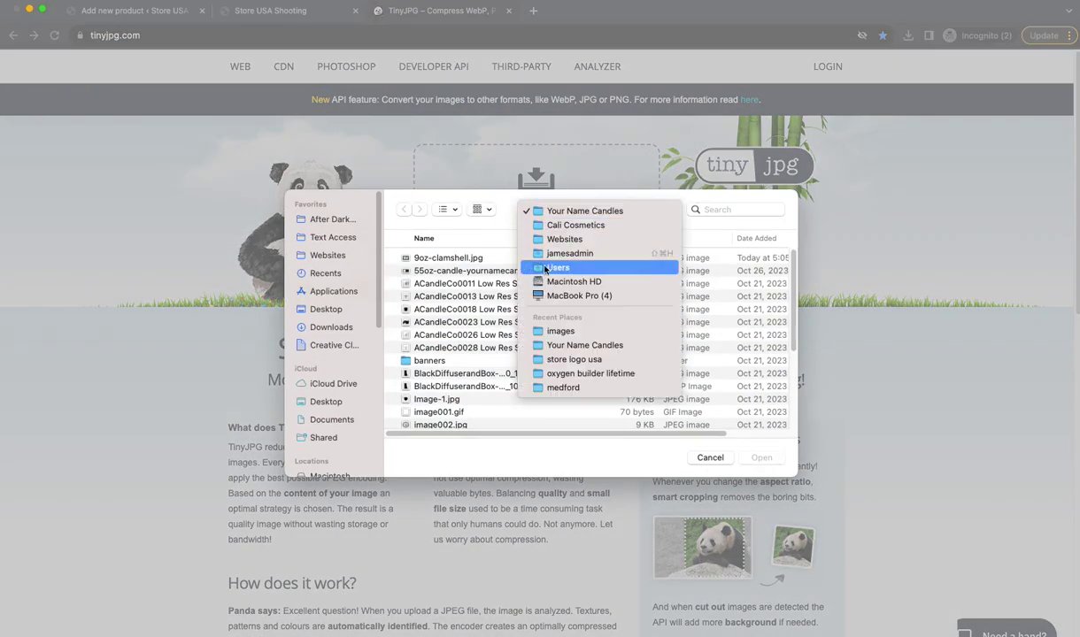
{"action": "left_click", "coordinate": [560, 331]}
{"action": "double_click", "coordinate": [461, 272]}
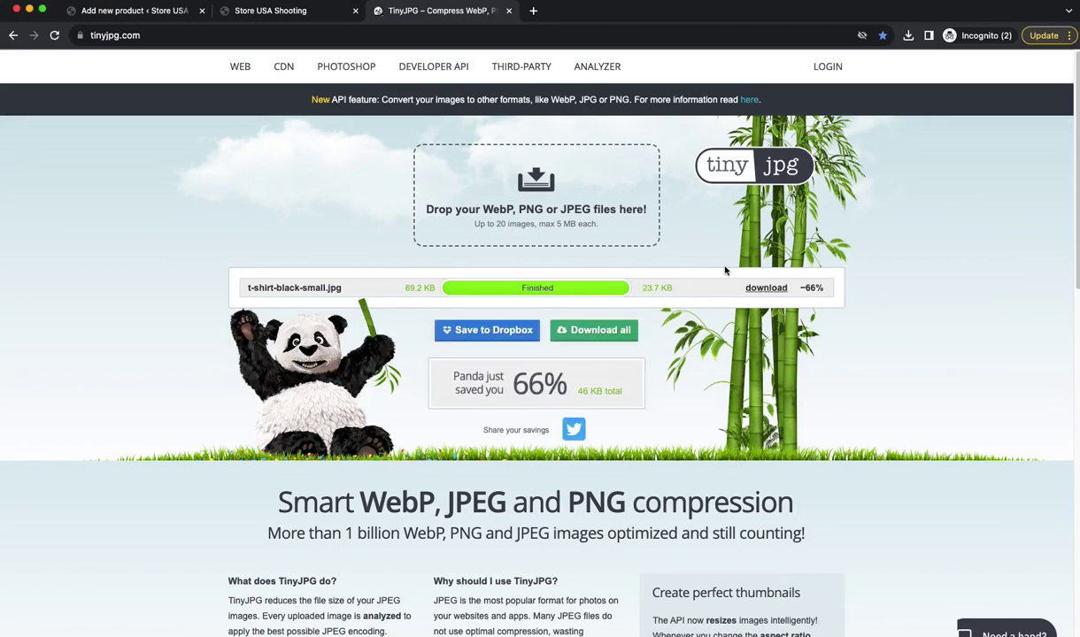
- Download the compressed image to the images folder as t-shirt-black-smalla and close the TinyJPG page
{"action": "left_click", "coordinate": [761, 288]}
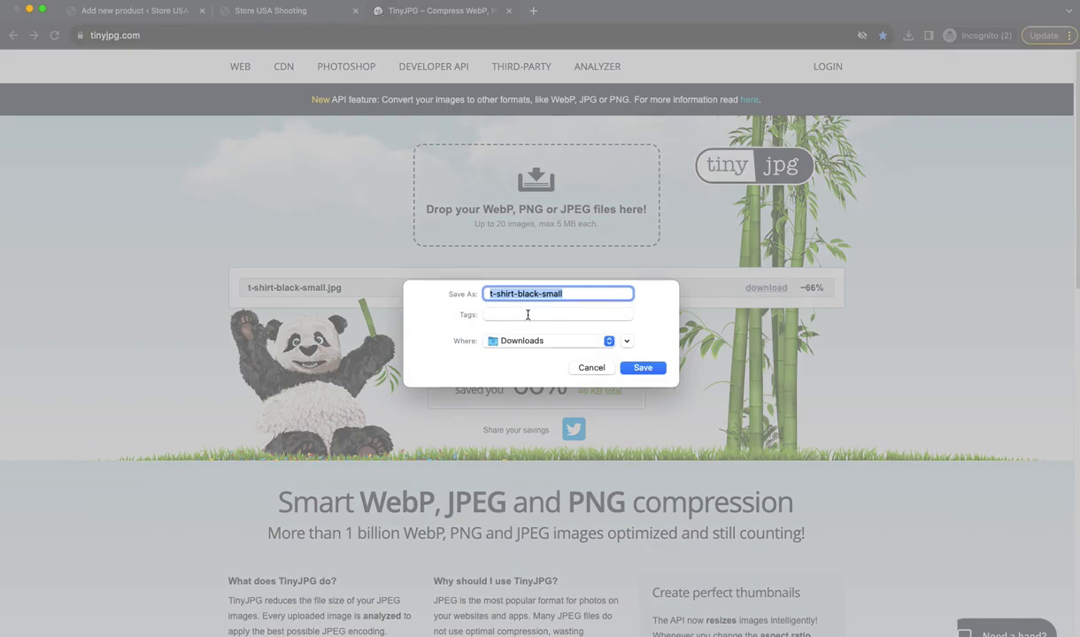
{"action": "left_click", "coordinate": [530, 342]}
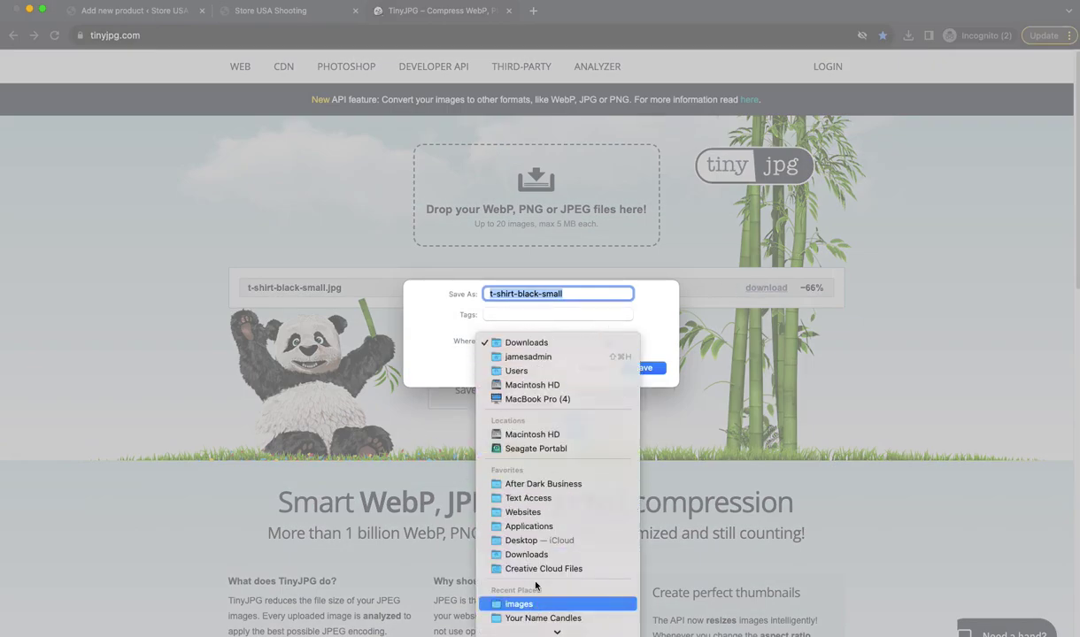
{"action": "left_click", "coordinate": [535, 603]}
{"action": "left_click", "coordinate": [565, 293]}
{"action": "type", "text": "a"}
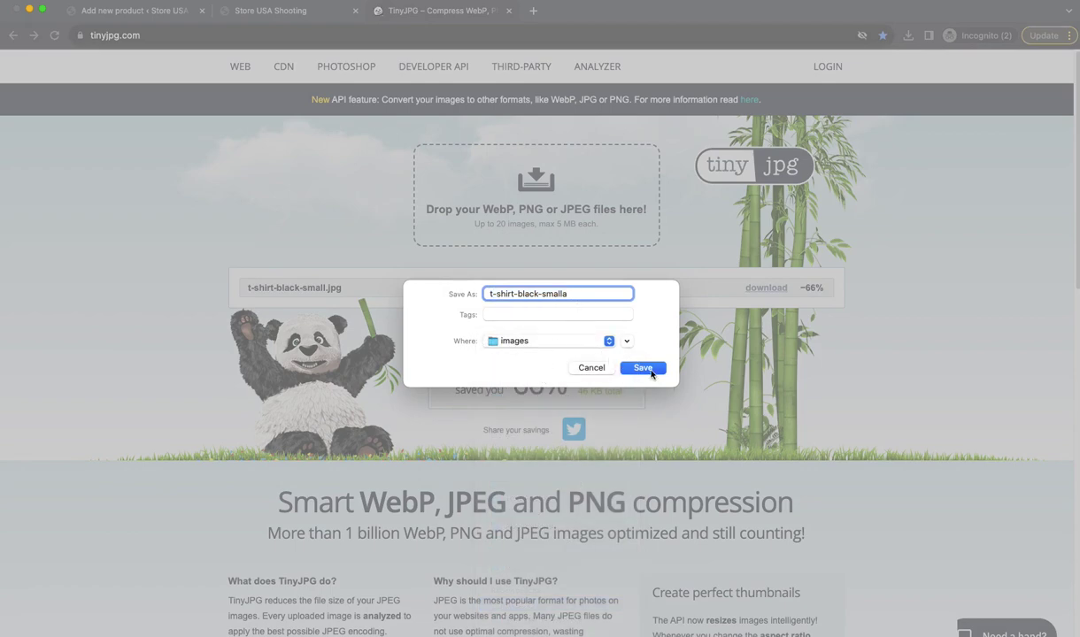
{"action": "left_click", "coordinate": [644, 368]}
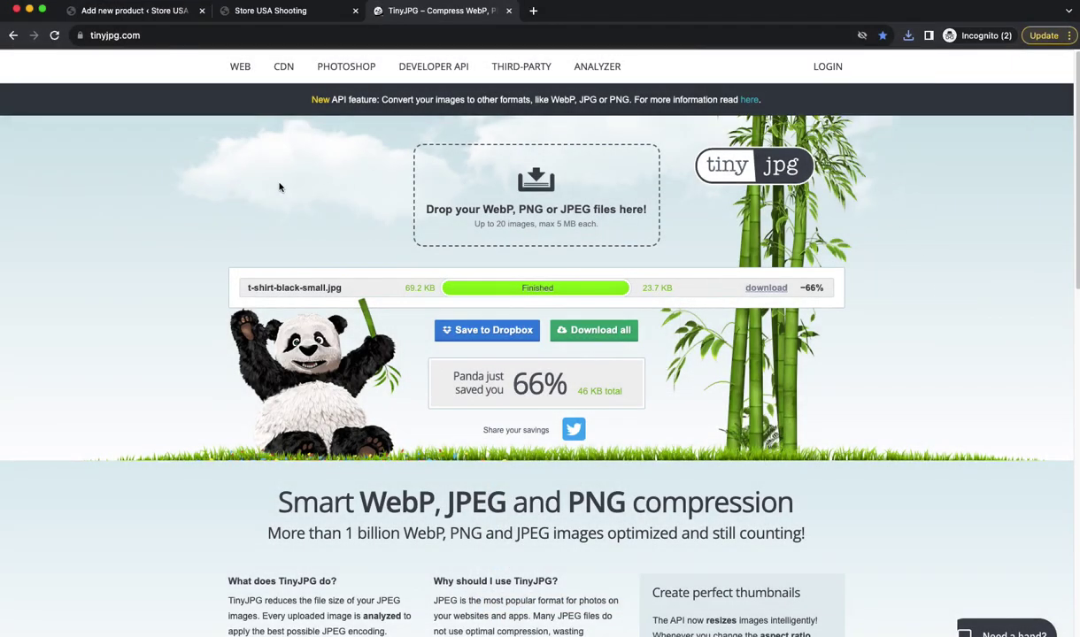
{"action": "key", "text": "super+w"}
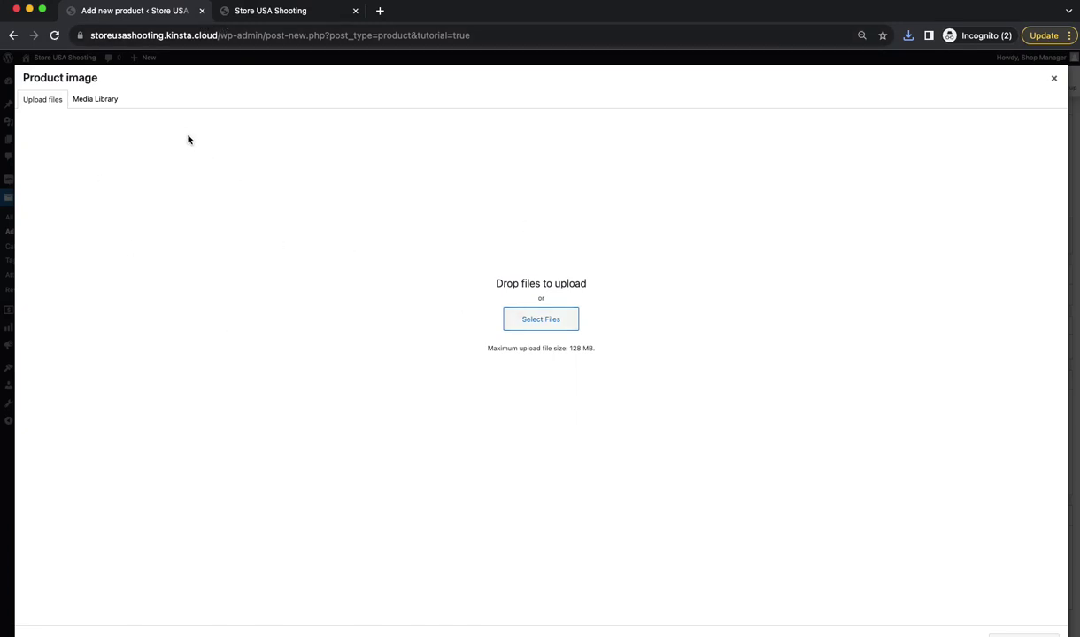
- Reopen the product image selection and upload t-shirt-black-smalla.jpeg to the media library
{"action": "left_click", "coordinate": [1054, 78]}
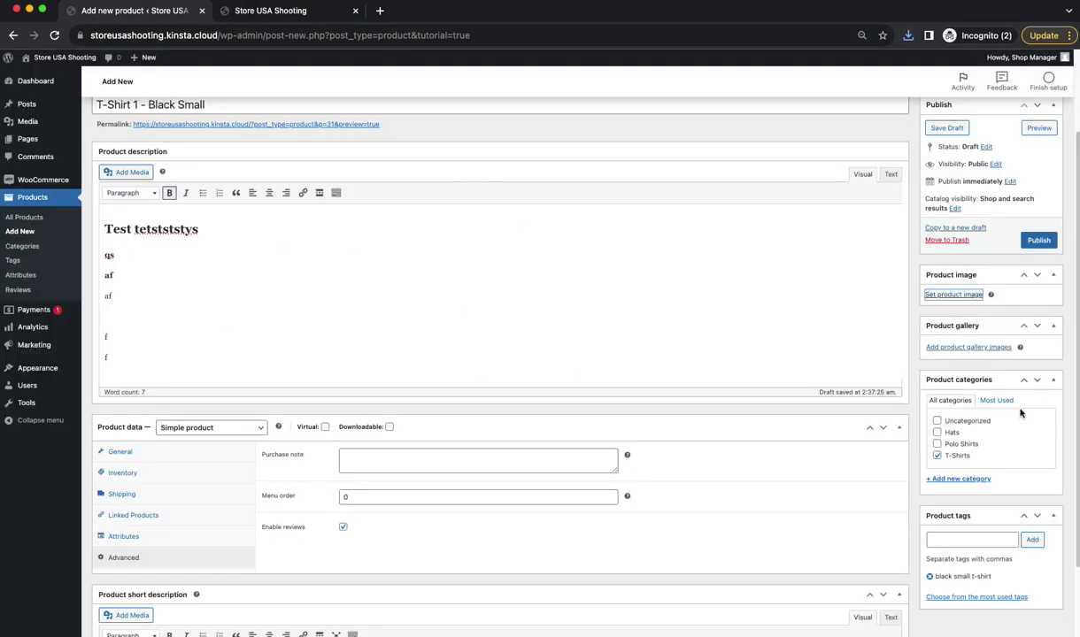
{"action": "left_click", "coordinate": [955, 294]}
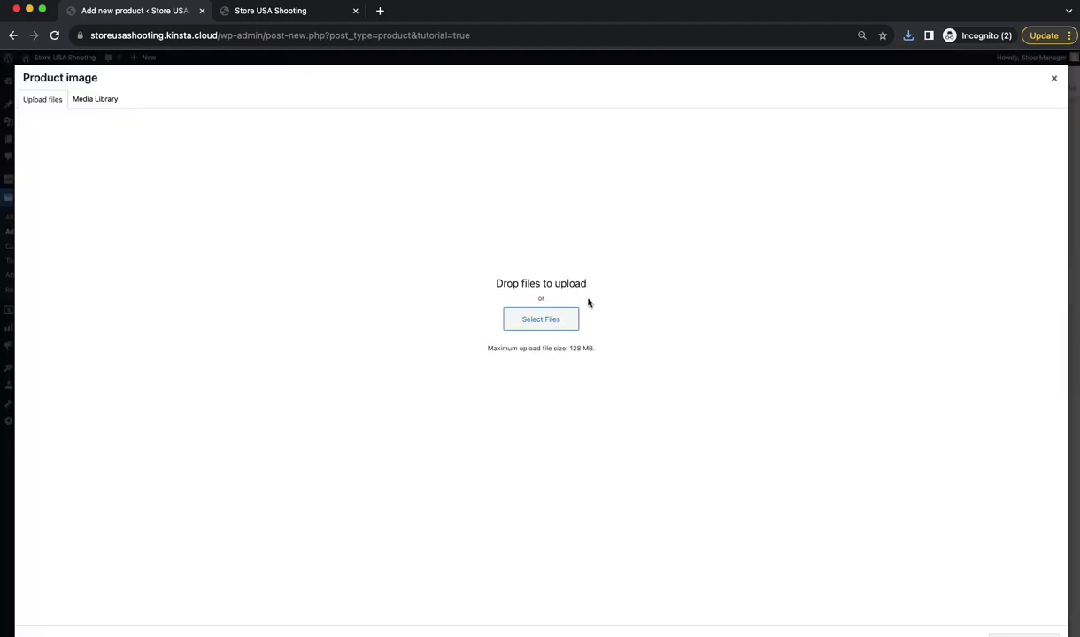
{"action": "left_click", "coordinate": [533, 323]}
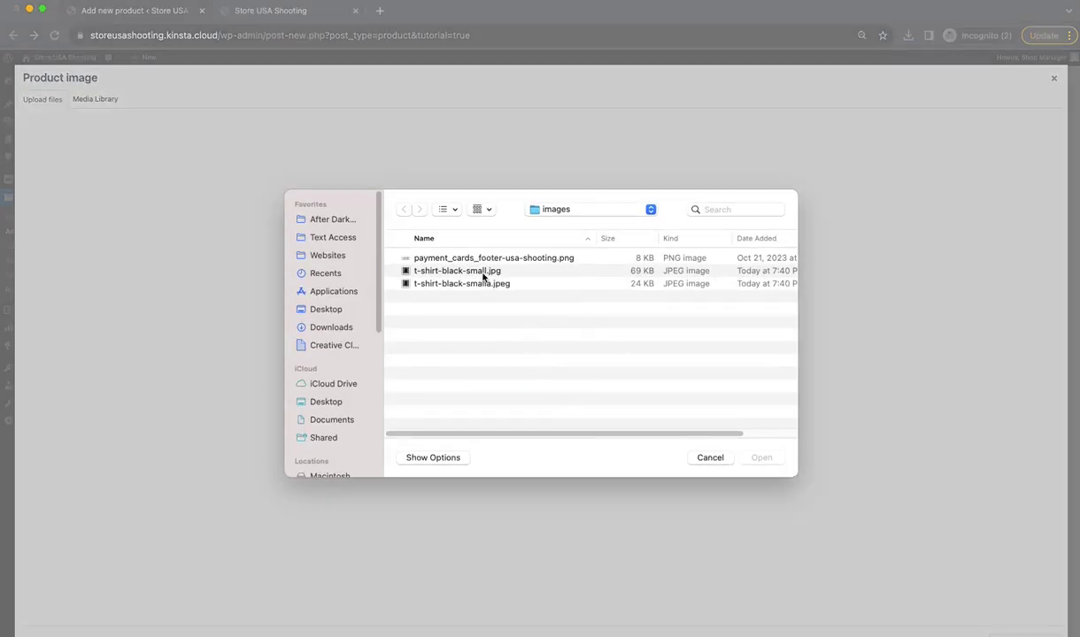
{"action": "double_click", "coordinate": [446, 284]}
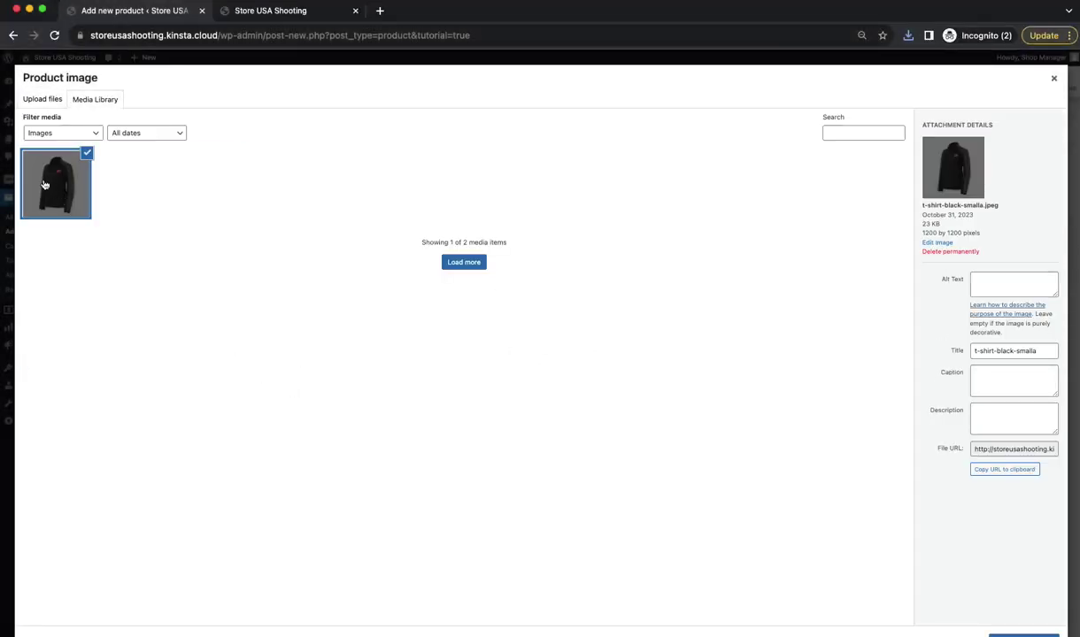
- Give the uploaded jacket picture the alt text "T-Shirt Black Small -" and set it as the product image
{"action": "left_click", "coordinate": [993, 293]}
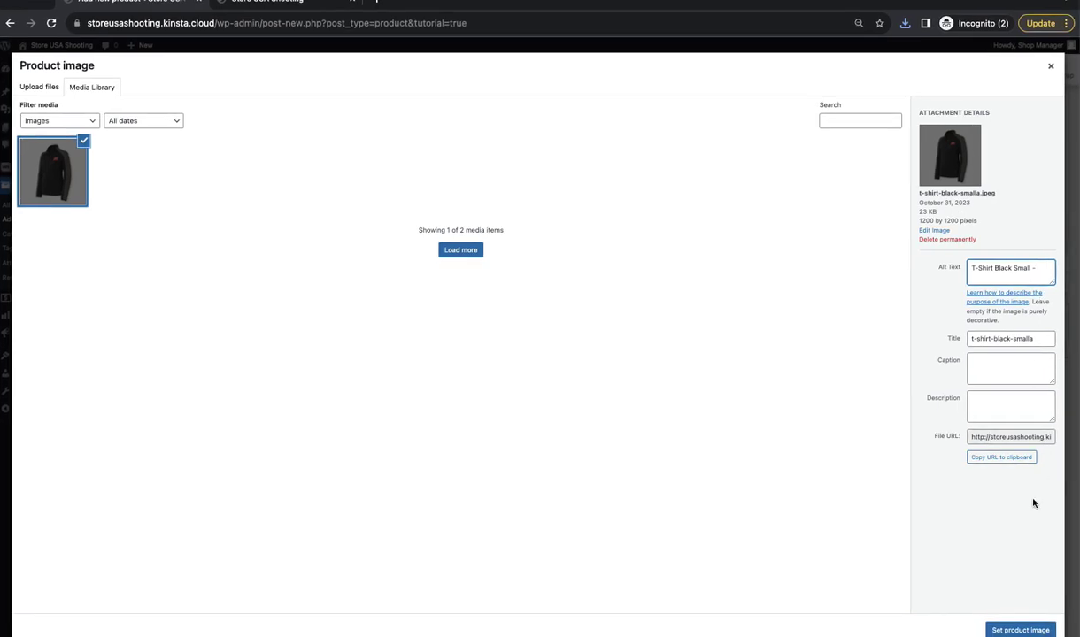
{"action": "left_click", "coordinate": [1020, 629]}
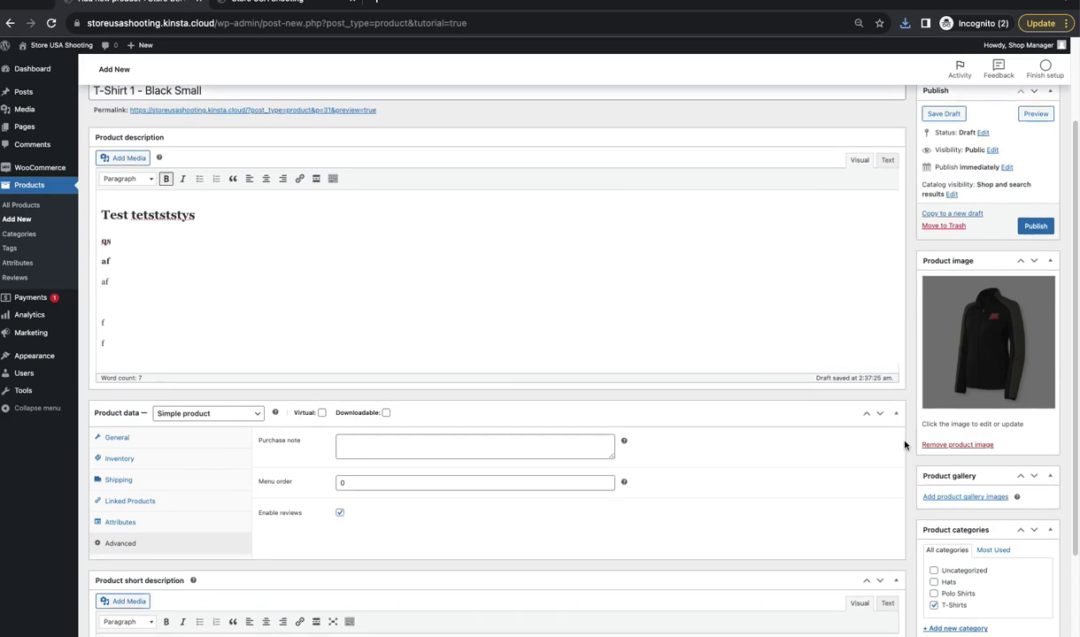
{"action": "scroll", "coordinate": [907, 442], "scroll_direction": "down", "scroll_amount": 3}
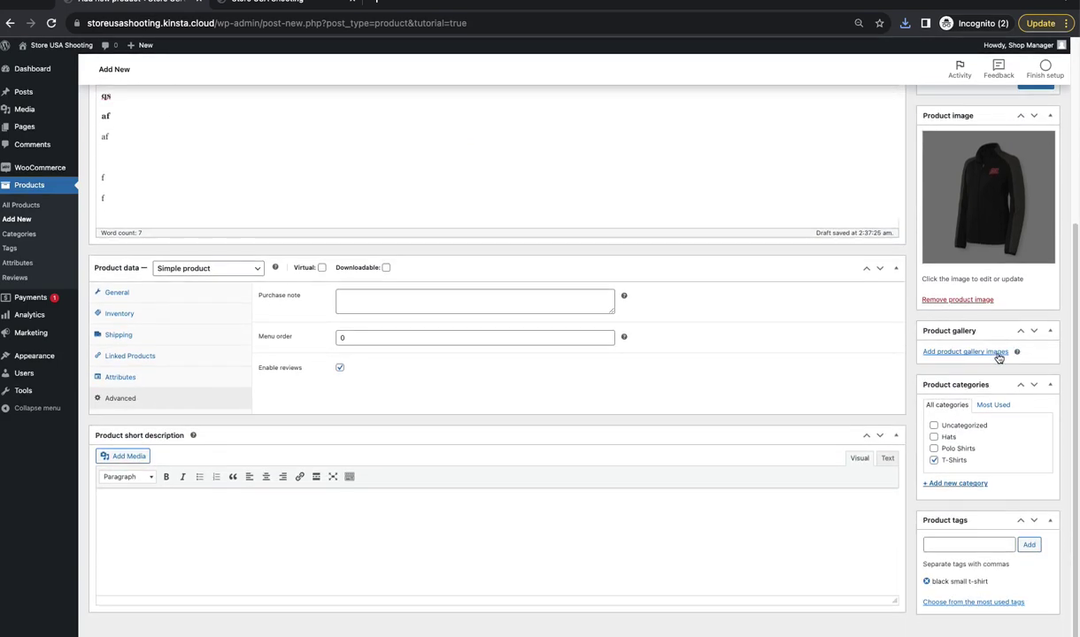
- Switch to Photoshop, close the Untitled-4 document without saving, and return to the product page in Chrome
{"action": "key", "text": "super+Tab"}
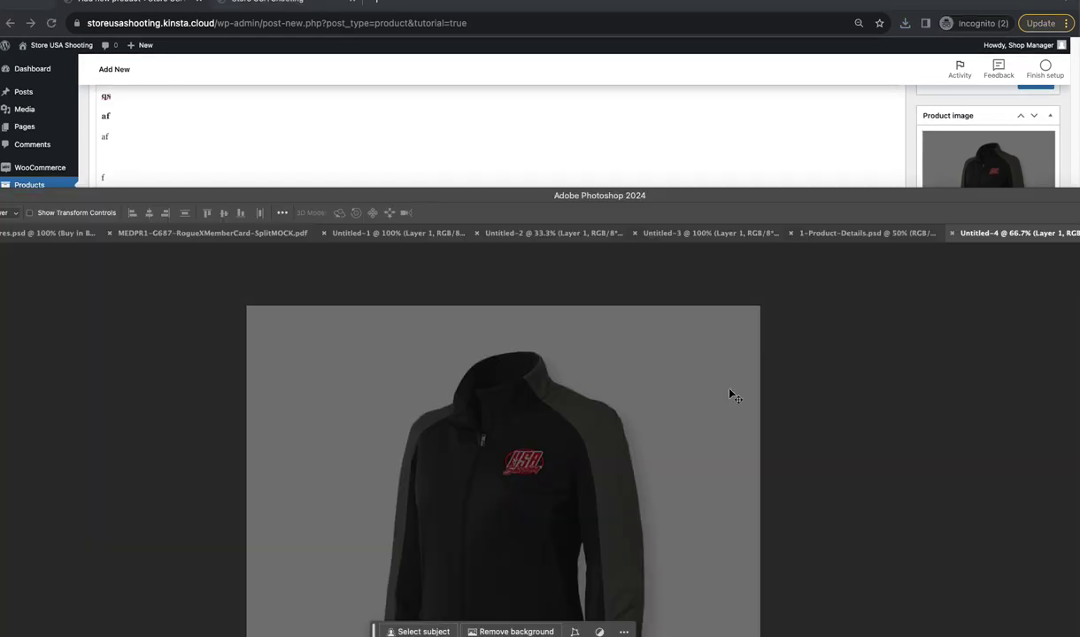
{"action": "left_click_drag", "start_coordinate": [500, 196], "coordinate": [506, 5]}
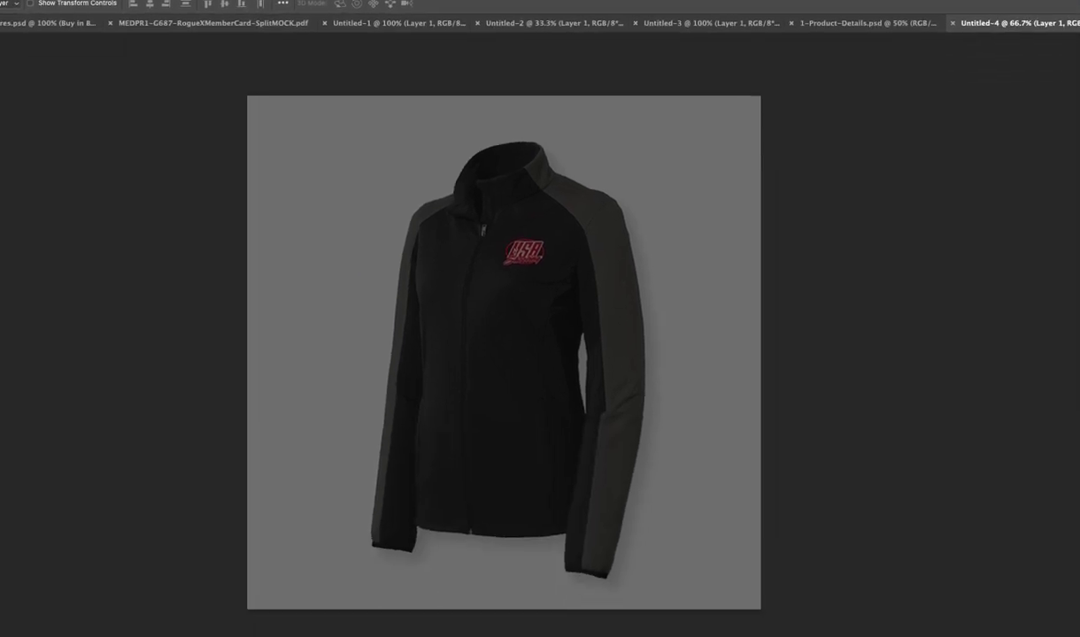
{"action": "key", "text": "super+w"}
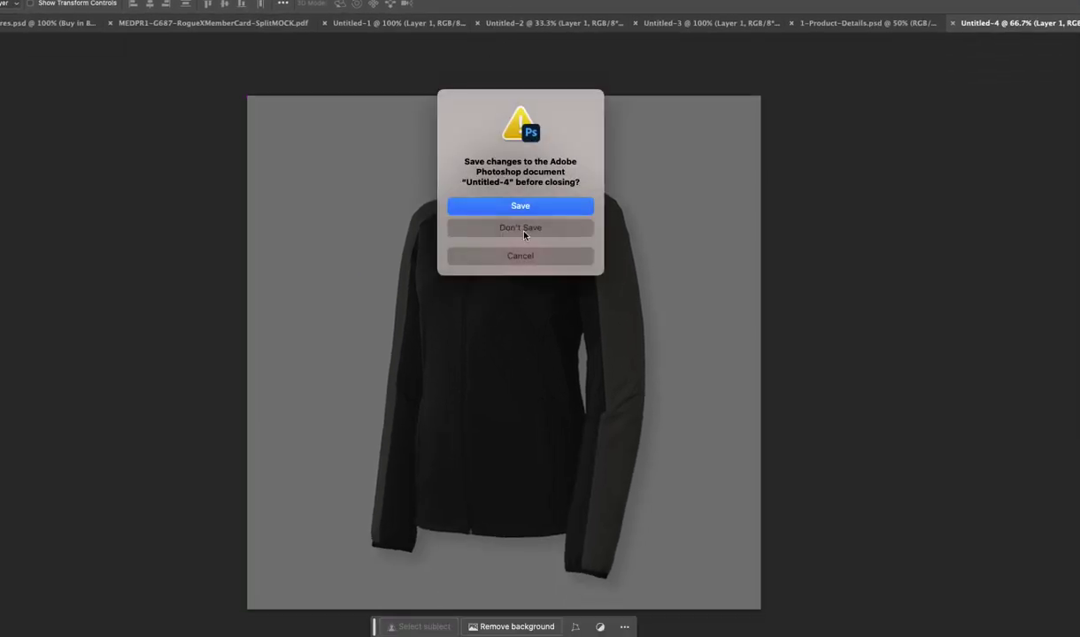
{"action": "left_click", "coordinate": [534, 233]}
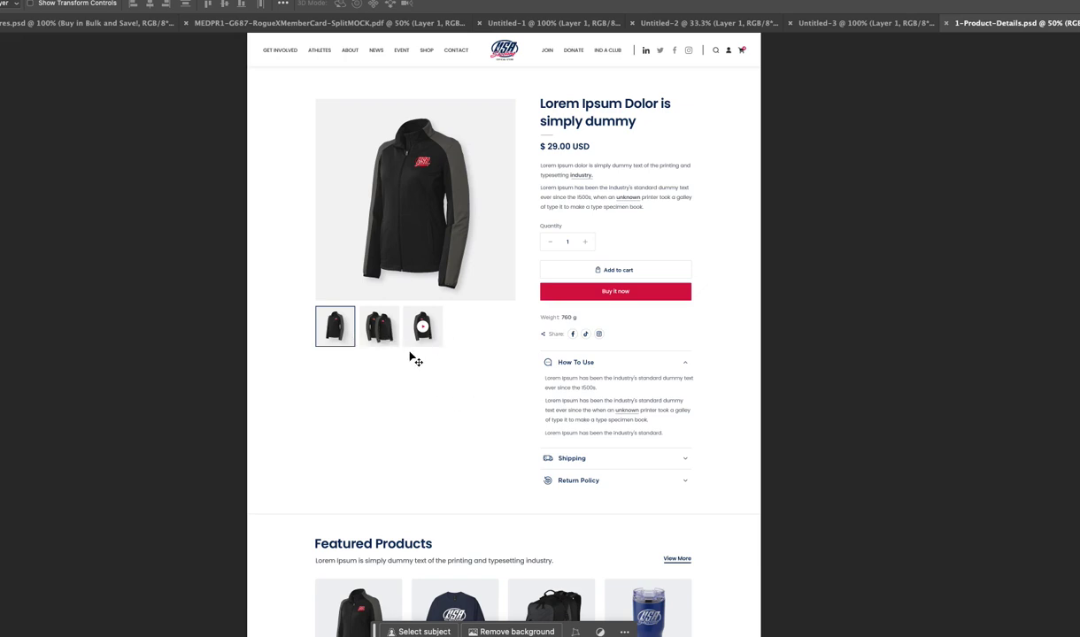
{"action": "key", "text": "super+Tab"}
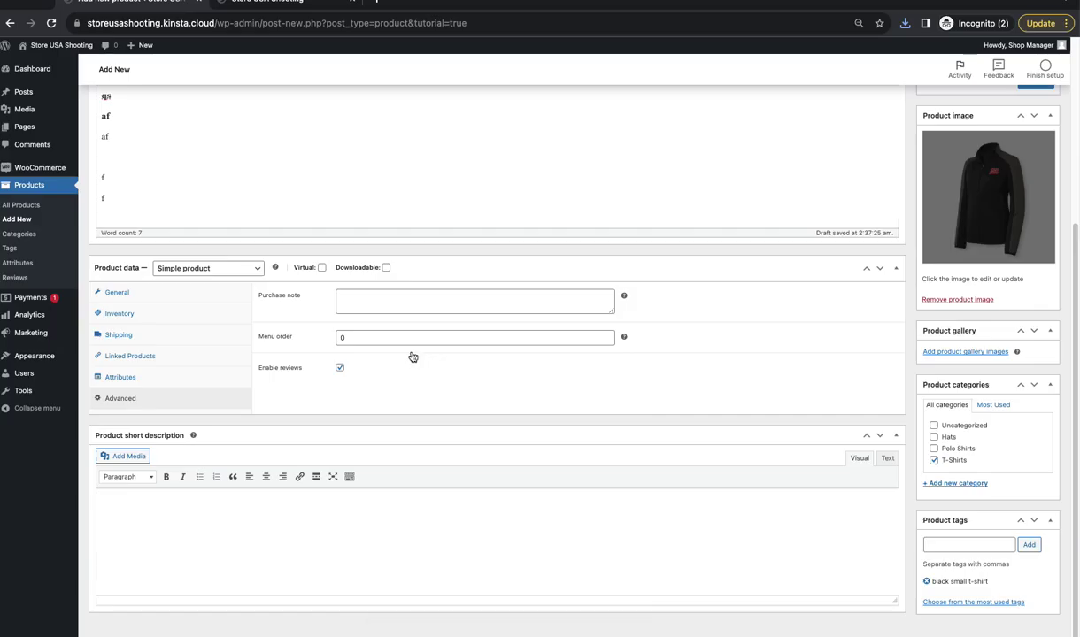
- Add the t-shirt-black-smalla jacket image to the product gallery twice from the media library
{"action": "left_click", "coordinate": [955, 352]}
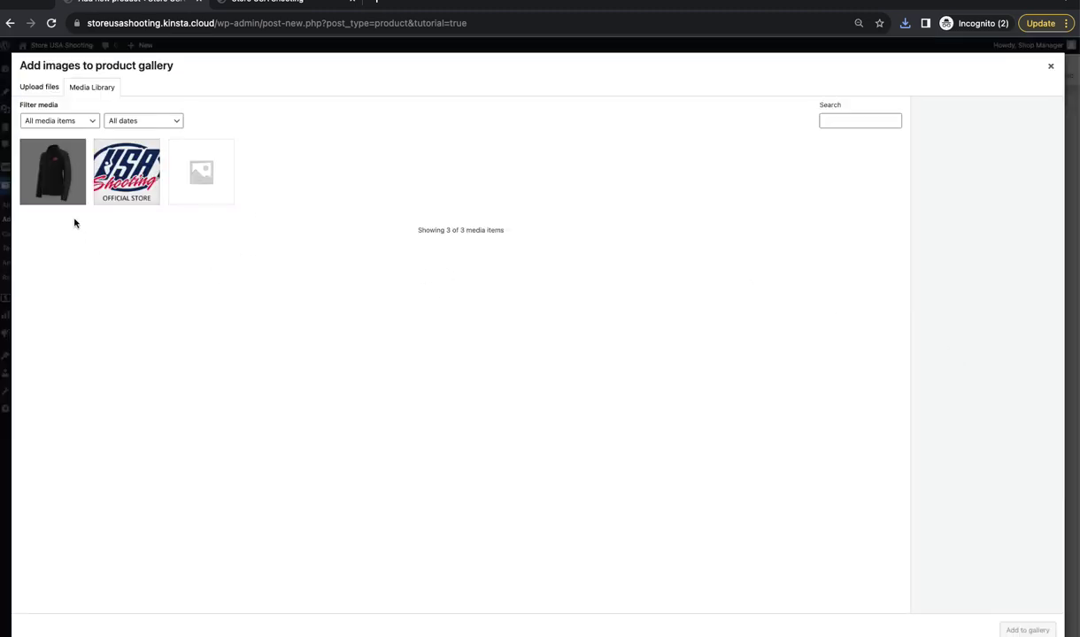
{"action": "left_click", "coordinate": [62, 181]}
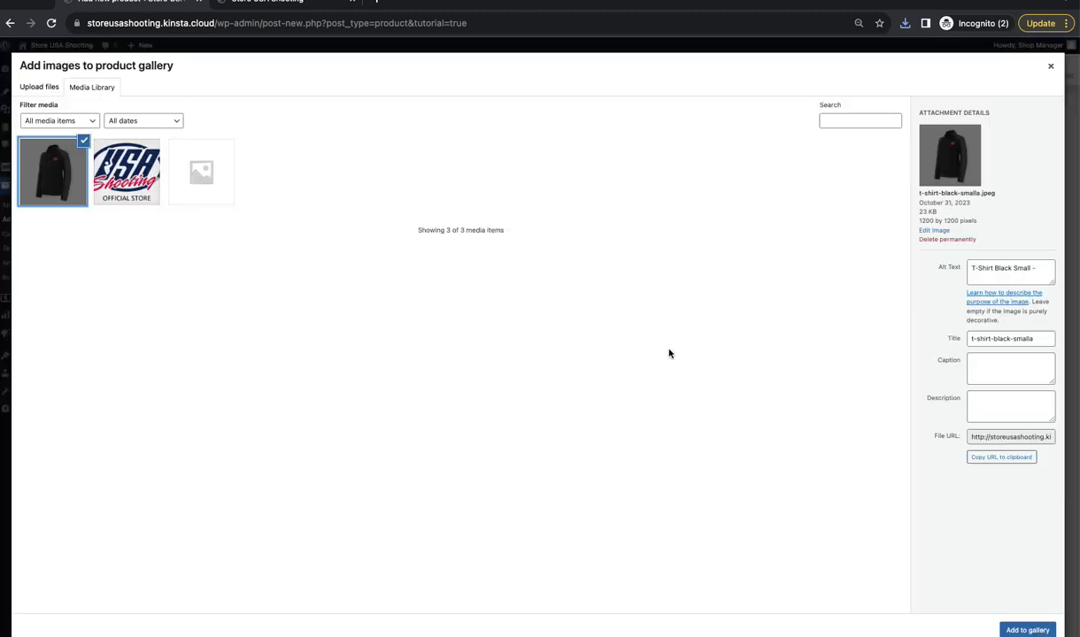
{"action": "left_click", "coordinate": [1027, 630]}
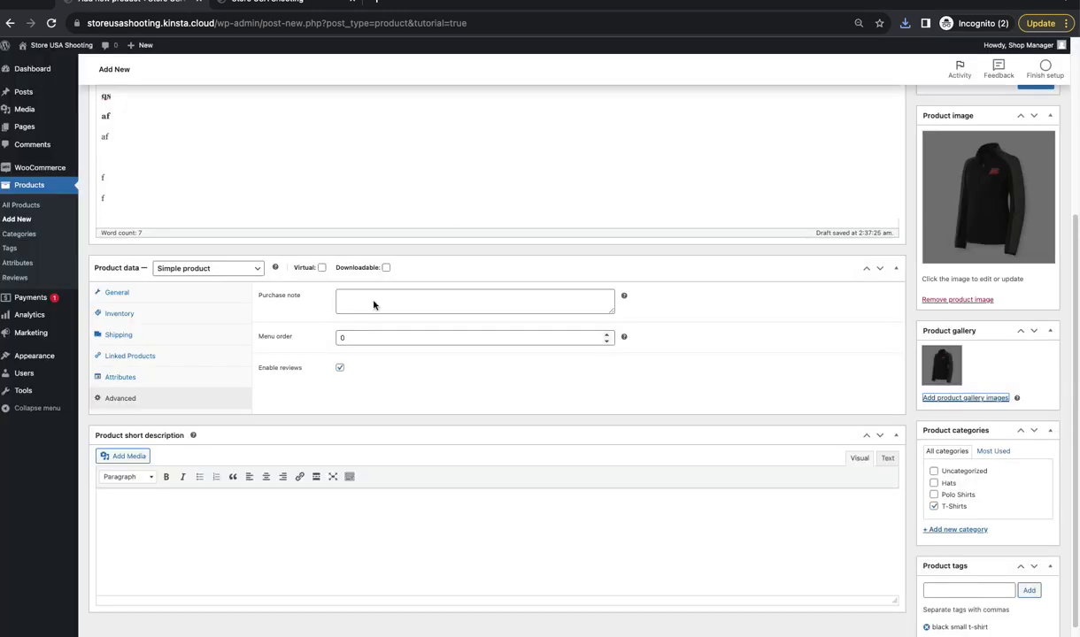
{"action": "left_click", "coordinate": [988, 400]}
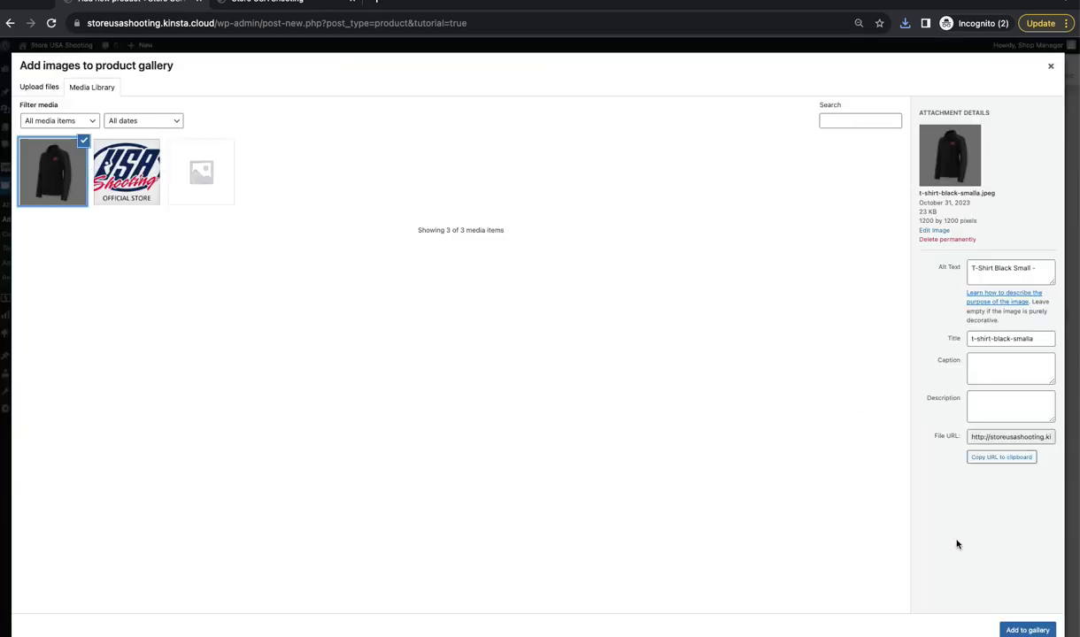
{"action": "left_click", "coordinate": [1027, 630]}
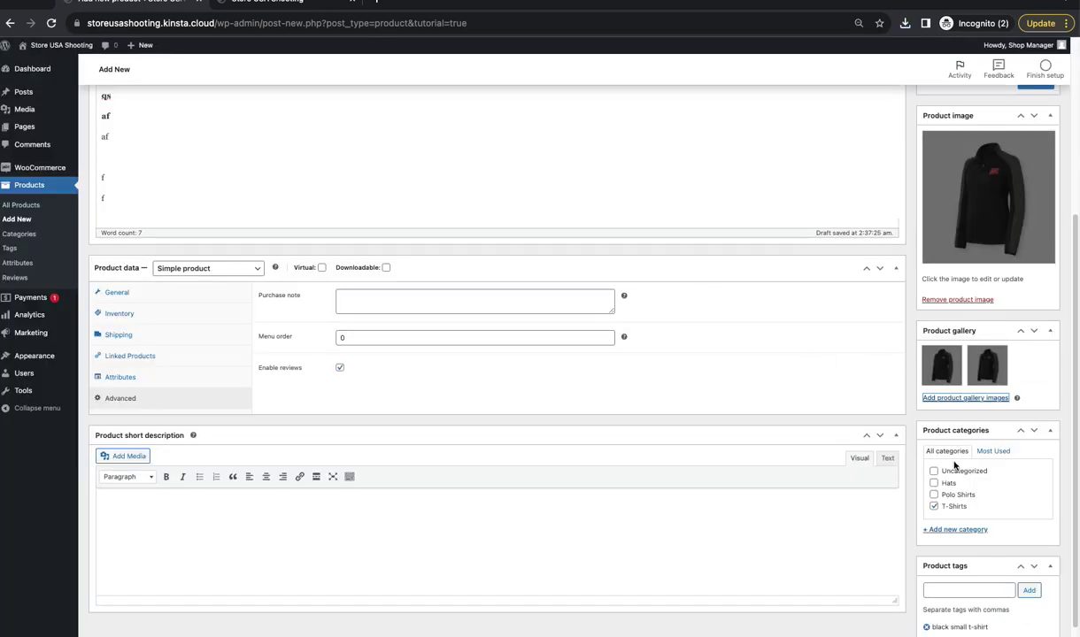
- Save the product as a draft and open its storefront preview
{"action": "scroll", "coordinate": [1012, 514], "scroll_direction": "down", "scroll_amount": 1}
{"action": "scroll", "coordinate": [1012, 512], "scroll_direction": "up", "scroll_amount": 7}
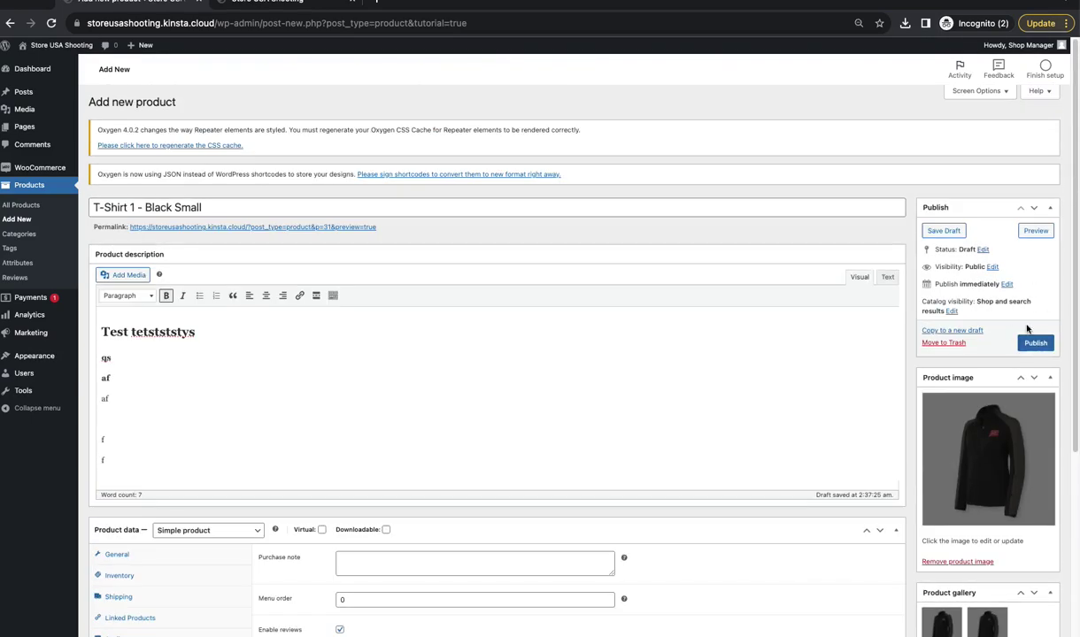
{"action": "left_click", "coordinate": [943, 230]}
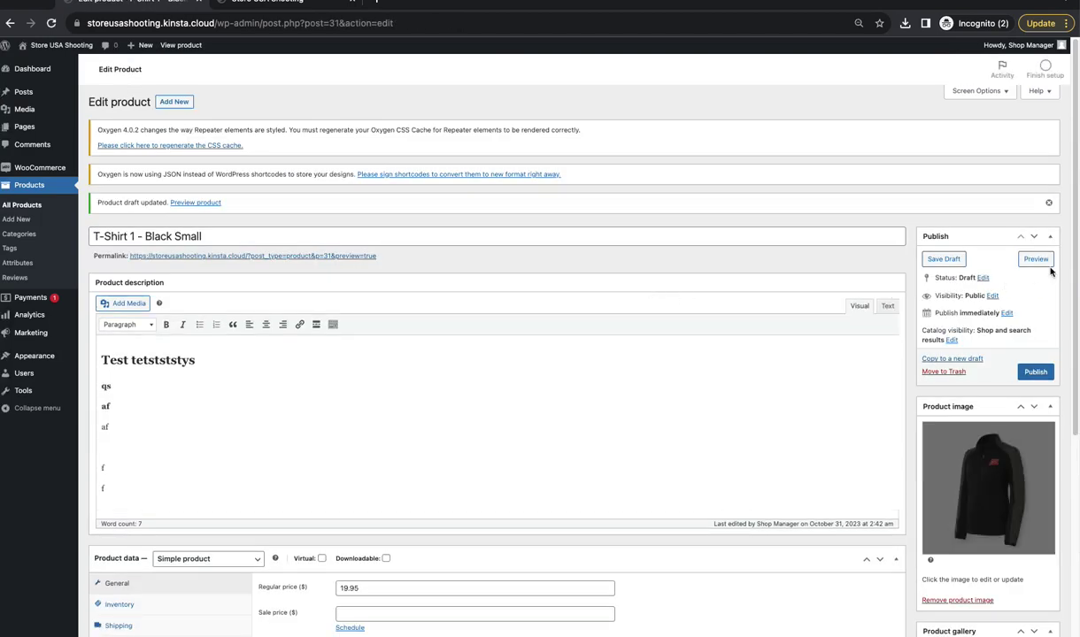
{"action": "left_click", "coordinate": [1036, 259]}
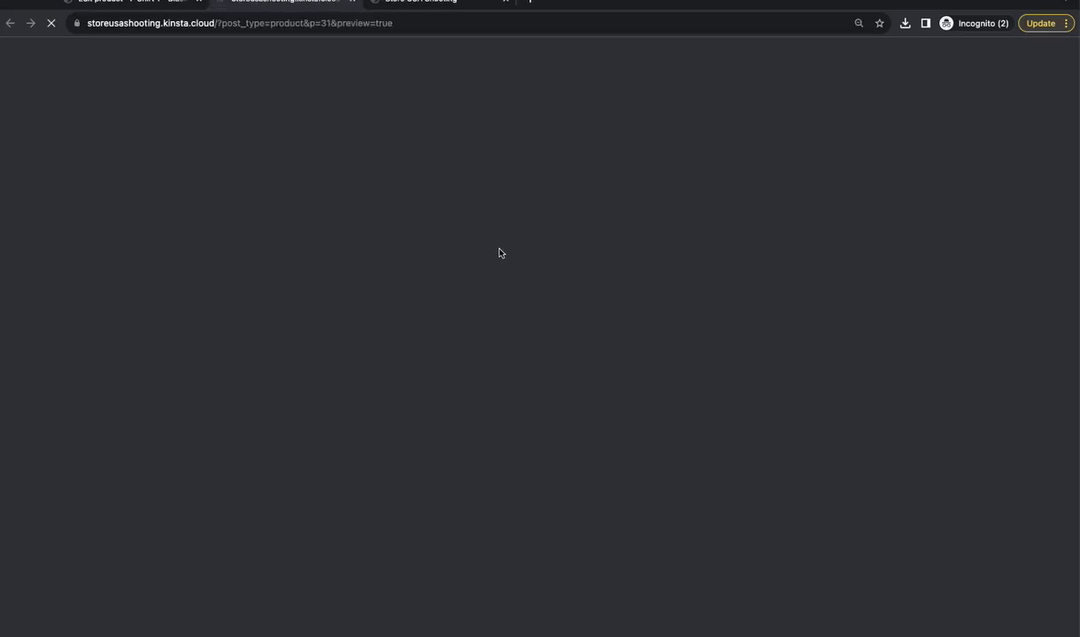
- Examine the previewed product's gallery thumbnails, additional information and reviews sections
{"action": "scroll", "coordinate": [683, 336], "scroll_direction": "down", "scroll_amount": 5}
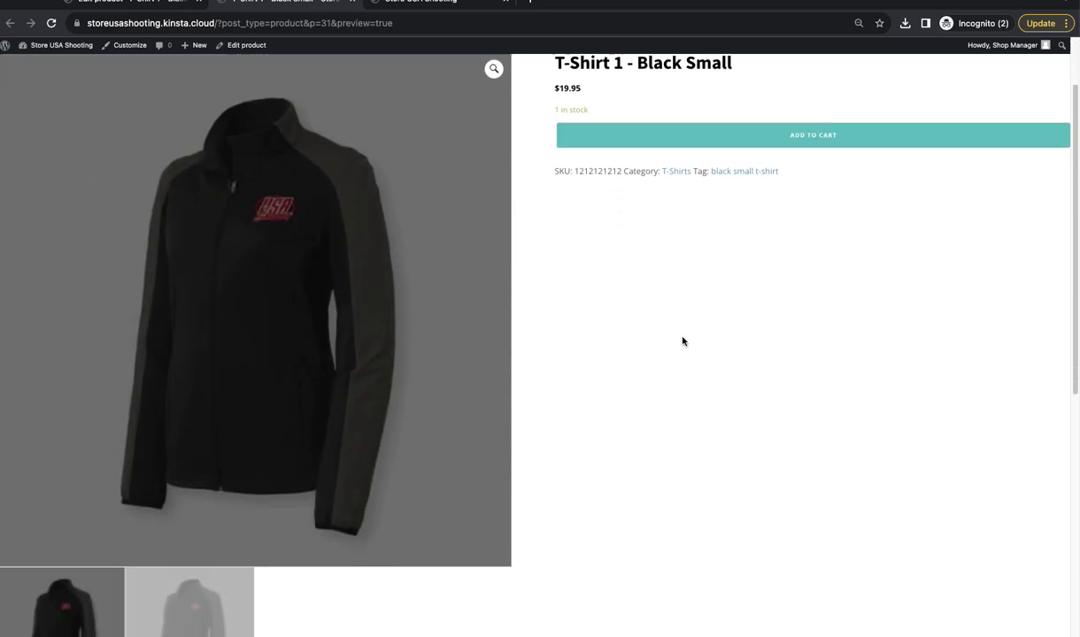
{"action": "left_click", "coordinate": [209, 463]}
{"action": "left_click", "coordinate": [99, 478]}
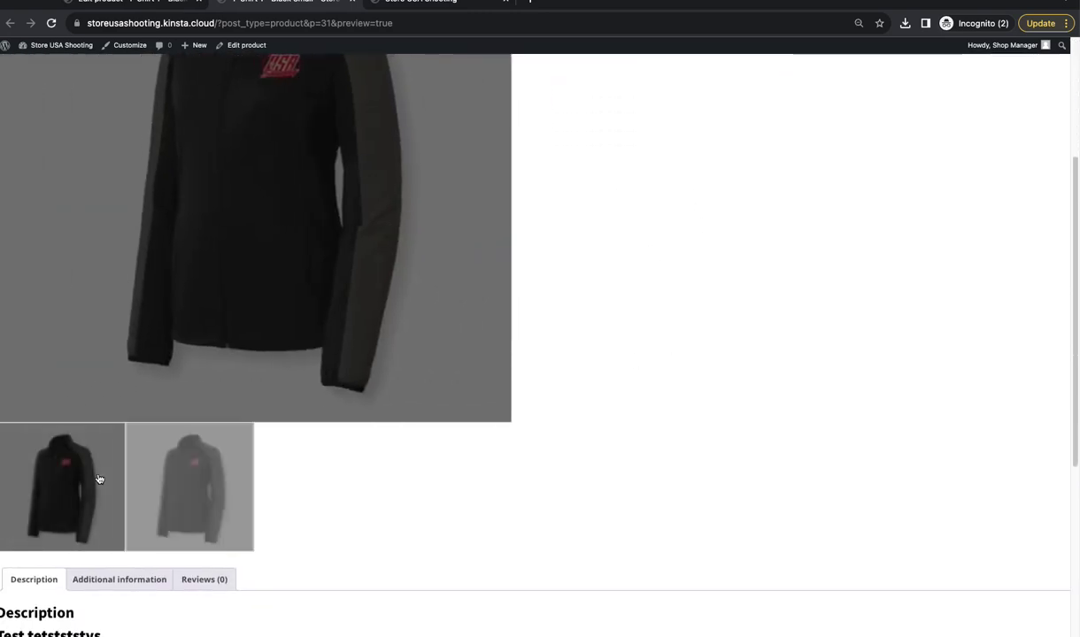
{"action": "left_click", "coordinate": [151, 481]}
{"action": "left_click", "coordinate": [78, 485]}
{"action": "left_click", "coordinate": [115, 579]}
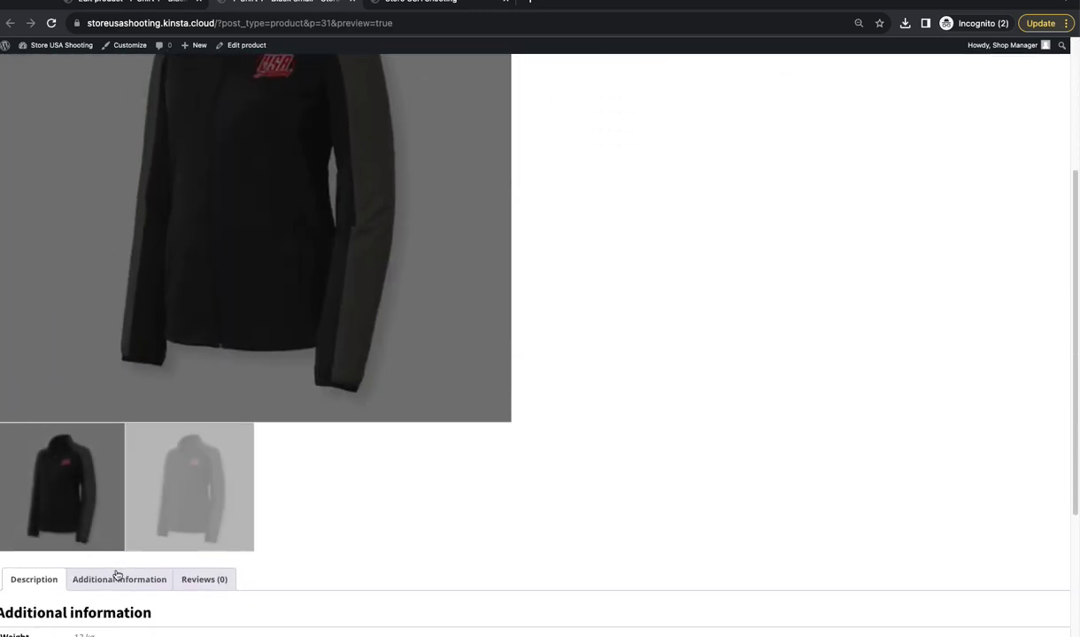
{"action": "left_click", "coordinate": [202, 579]}
{"action": "left_click", "coordinate": [206, 502]}
{"action": "left_click", "coordinate": [54, 494]}
{"action": "scroll", "coordinate": [278, 367], "scroll_direction": "up", "scroll_amount": 5}
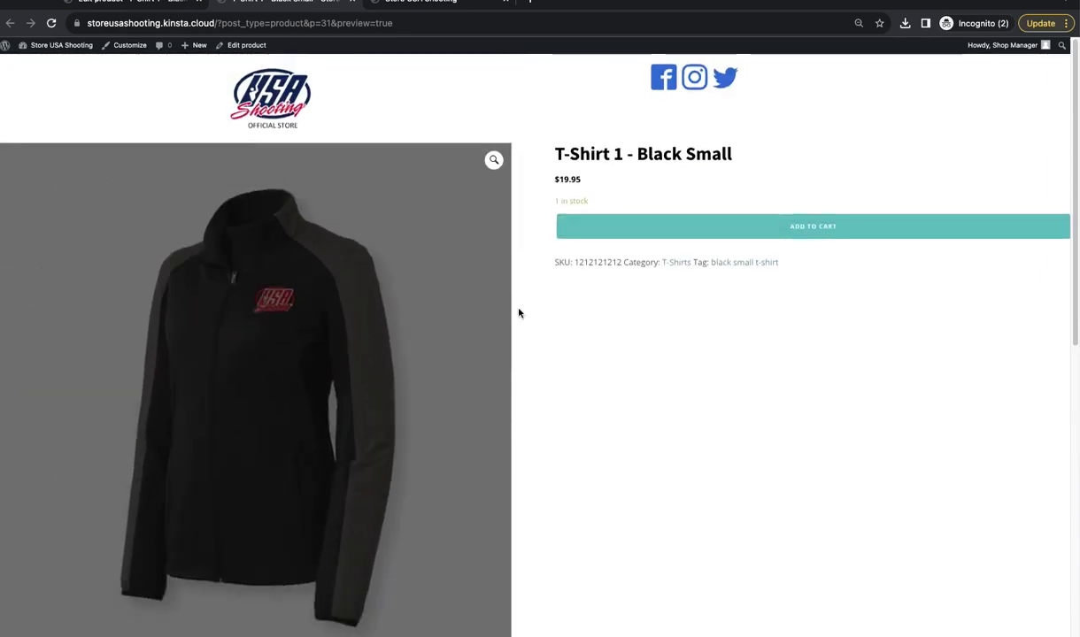
- View the main product image enlarged, close the enlargement and return from the preview to the product editor
{"action": "left_click", "coordinate": [497, 161]}
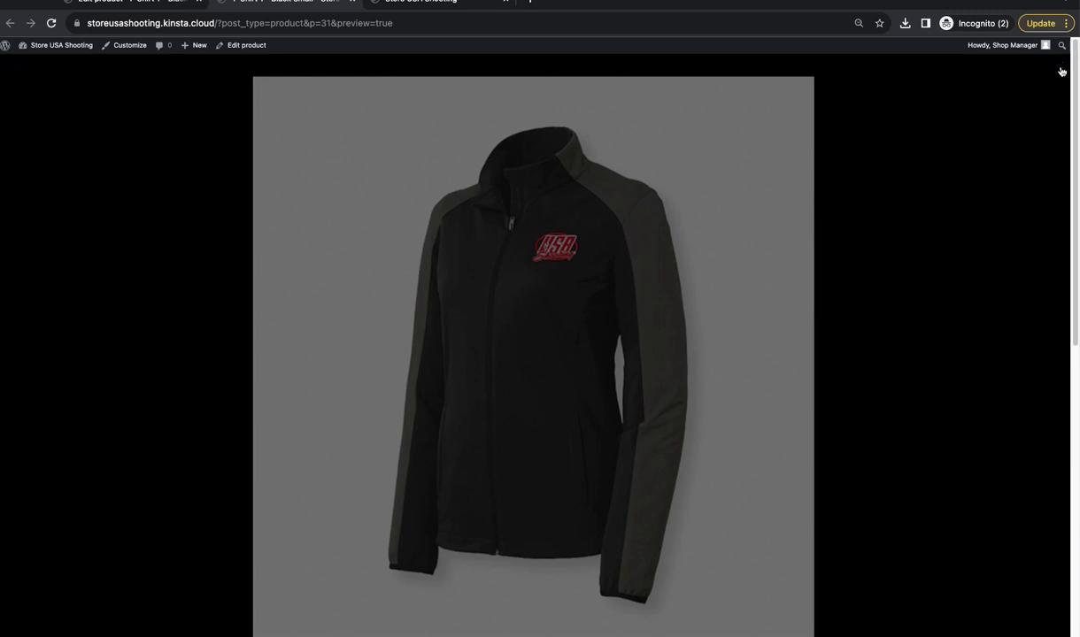
{"action": "left_click", "coordinate": [1062, 71]}
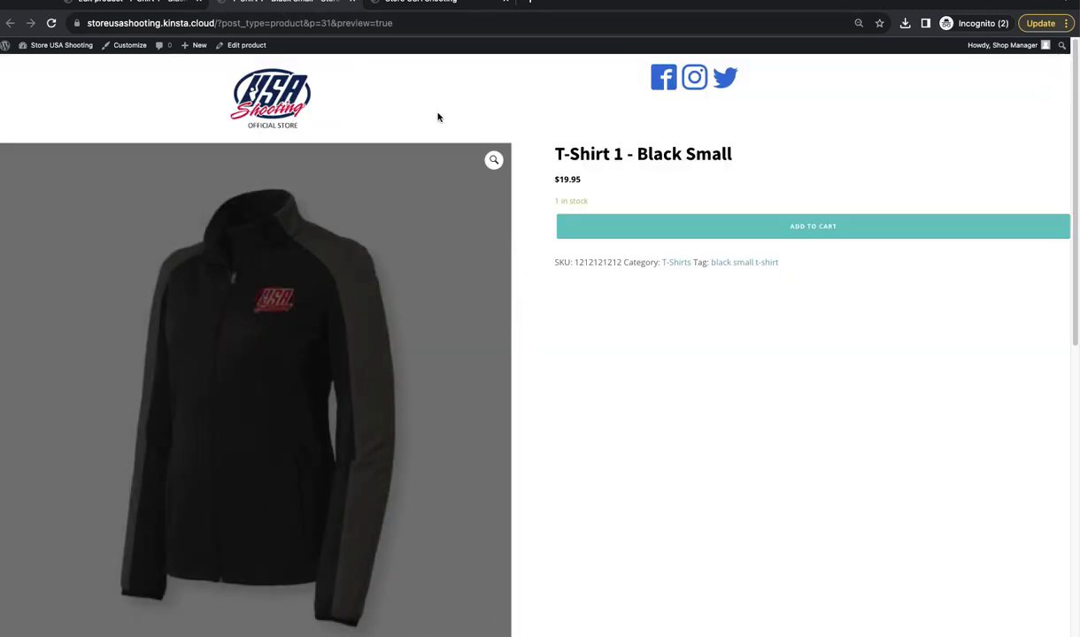
{"action": "key", "text": "super+w"}
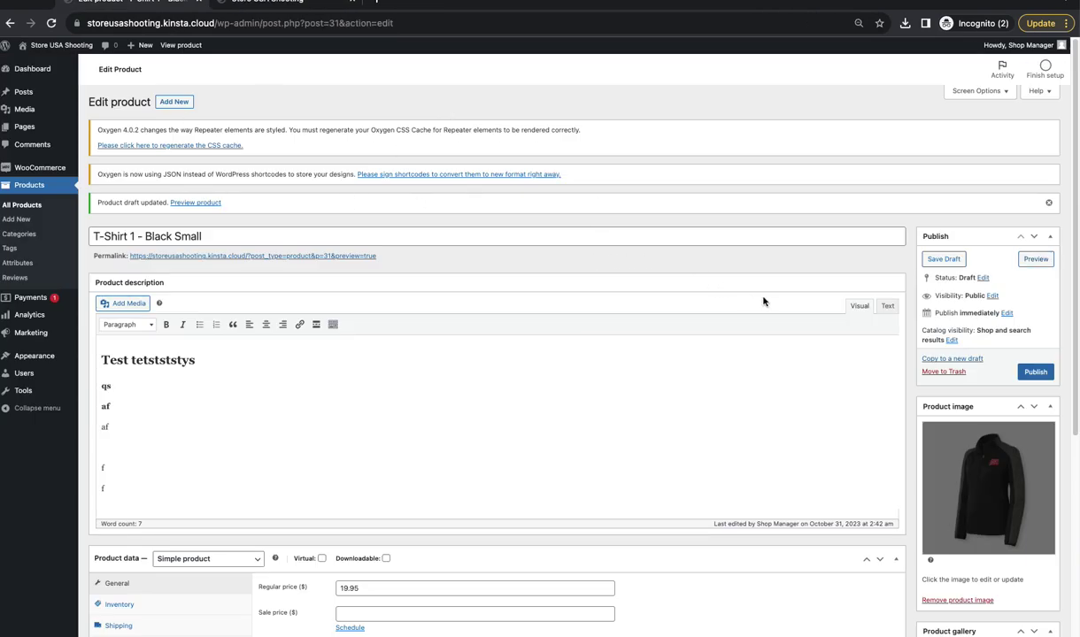
- Shorten the product title to "T-Shirt 1" by removing the color and size wording
{"action": "scroll", "coordinate": [1001, 430], "scroll_direction": "down", "scroll_amount": 3}
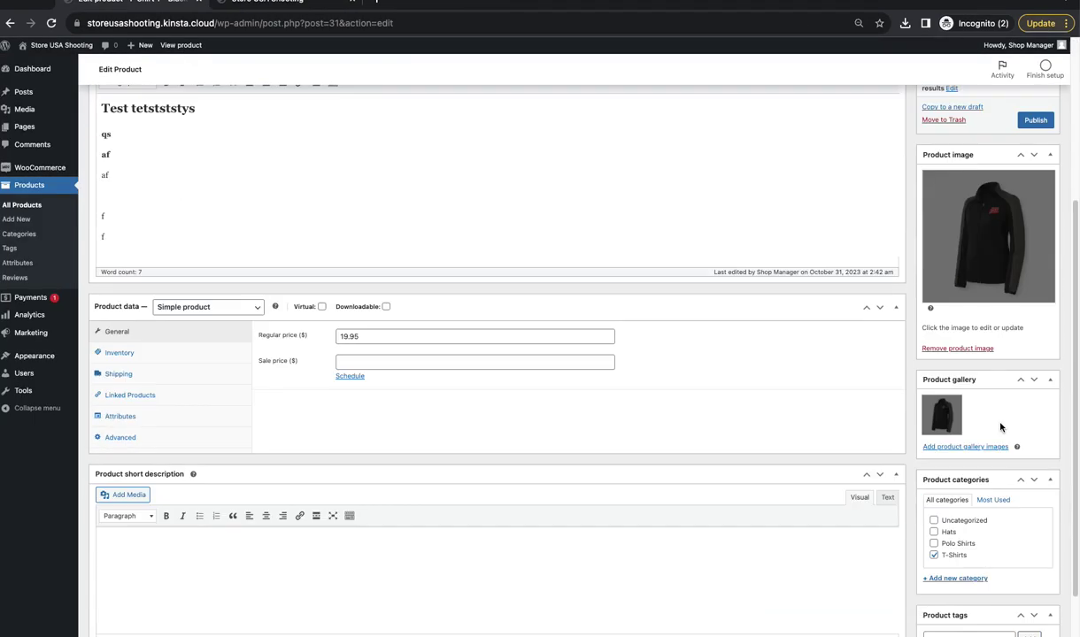
{"action": "scroll", "coordinate": [1001, 428], "scroll_direction": "up", "scroll_amount": 2}
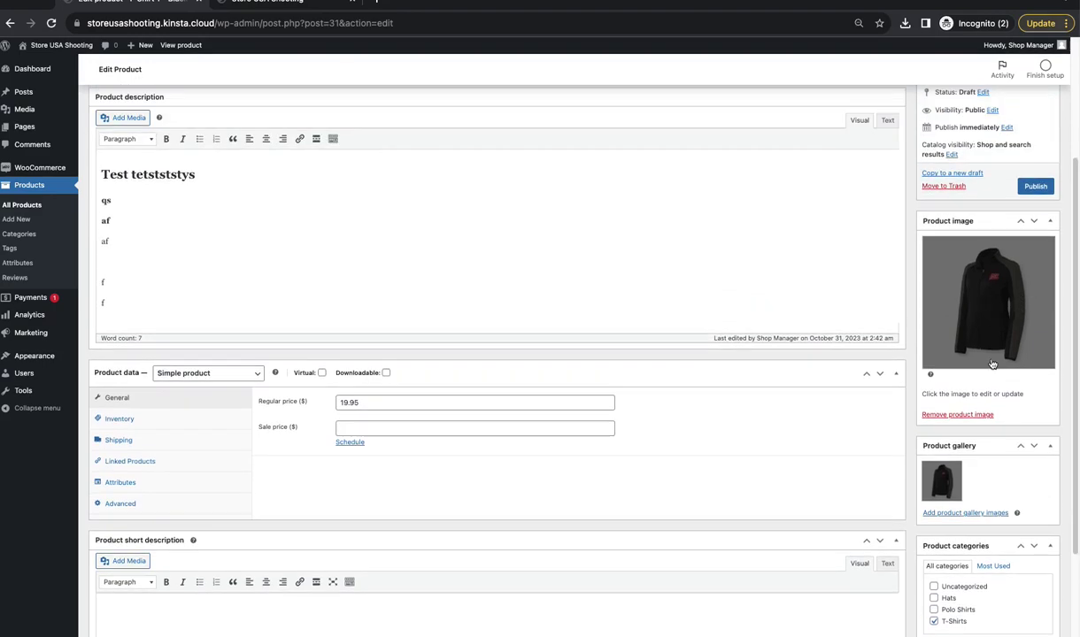
{"action": "scroll", "coordinate": [709, 474], "scroll_direction": "up", "scroll_amount": 4}
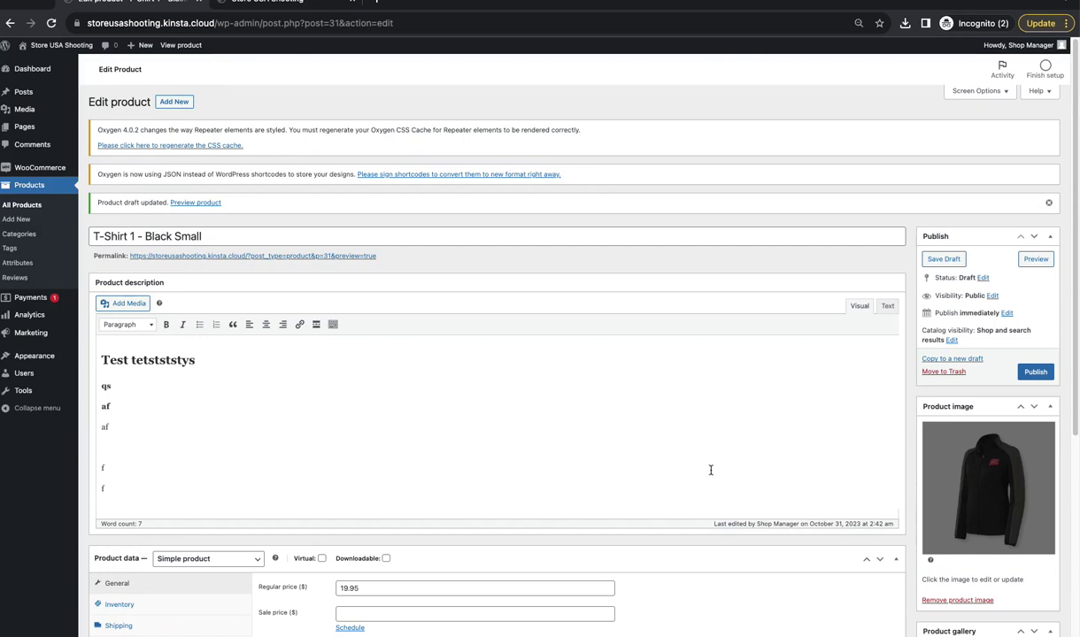
{"action": "scroll", "coordinate": [710, 470], "scroll_direction": "down", "scroll_amount": 2}
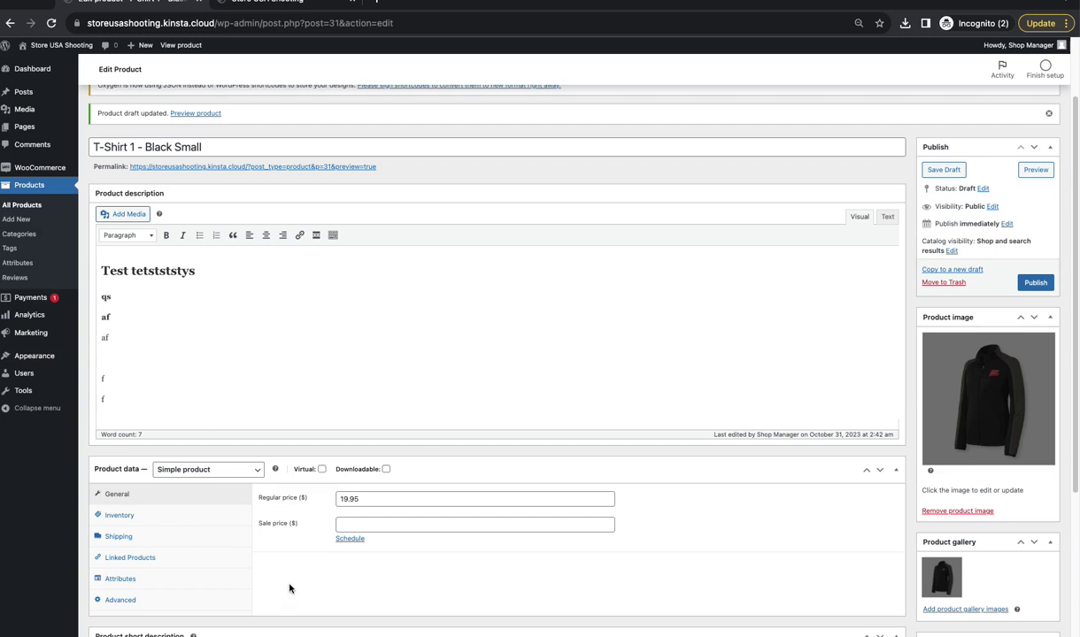
{"action": "scroll", "coordinate": [302, 580], "scroll_direction": "up", "scroll_amount": 1}
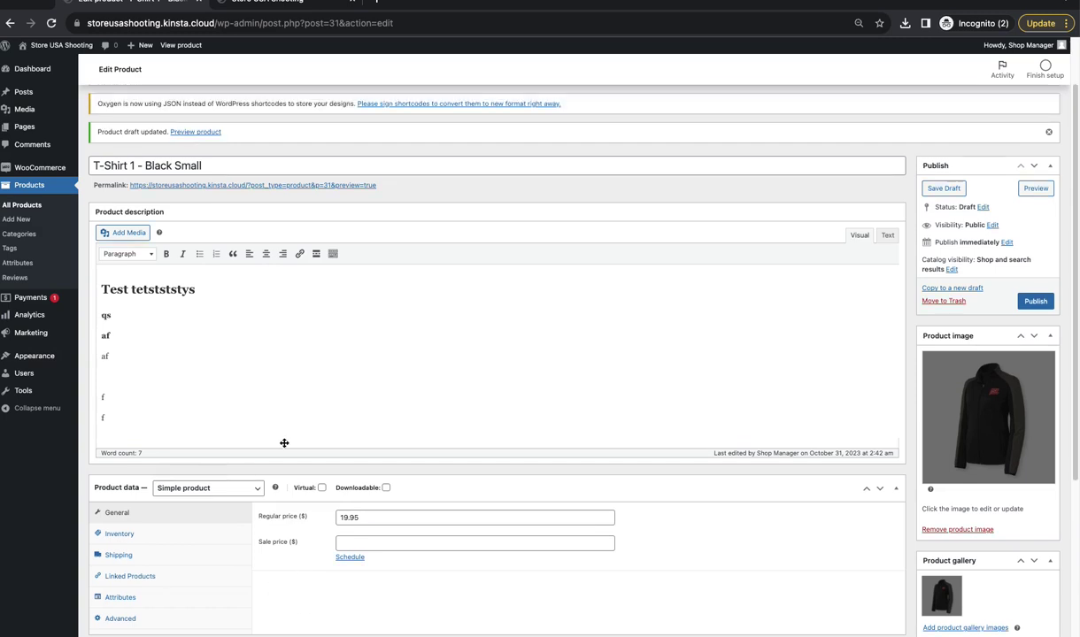
{"action": "left_click", "coordinate": [138, 165]}
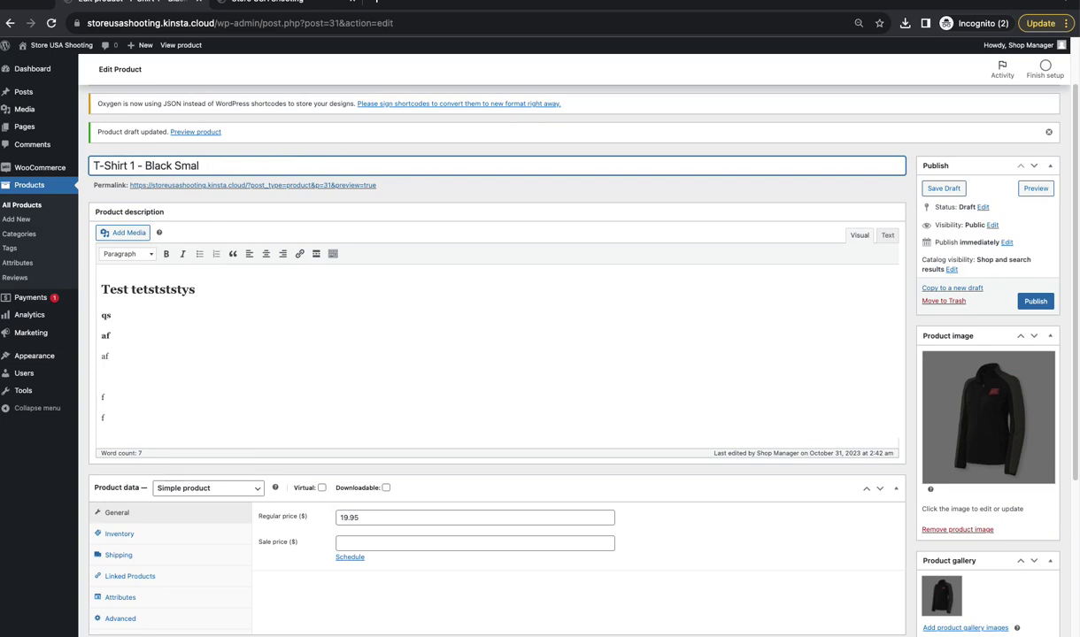
{"action": "key", "text": "BackSpace"}
{"action": "key", "text": "BackSpace"}
{"action": "key", "text": "BackSpace"}
{"action": "key", "text": "BackSpace"}
{"action": "key", "text": "BackSpace"}
- Change the product type in the product data to Variable product
{"action": "scroll", "coordinate": [235, 389], "scroll_direction": "down", "scroll_amount": 3}
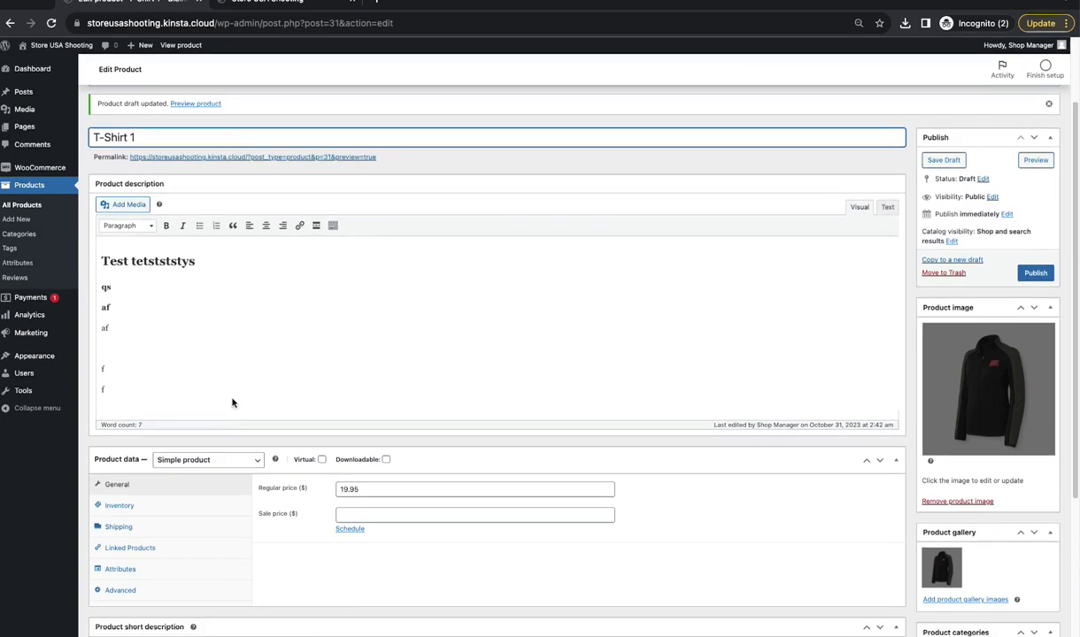
{"action": "left_click", "coordinate": [203, 392]}
{"action": "left_click", "coordinate": [206, 386]}
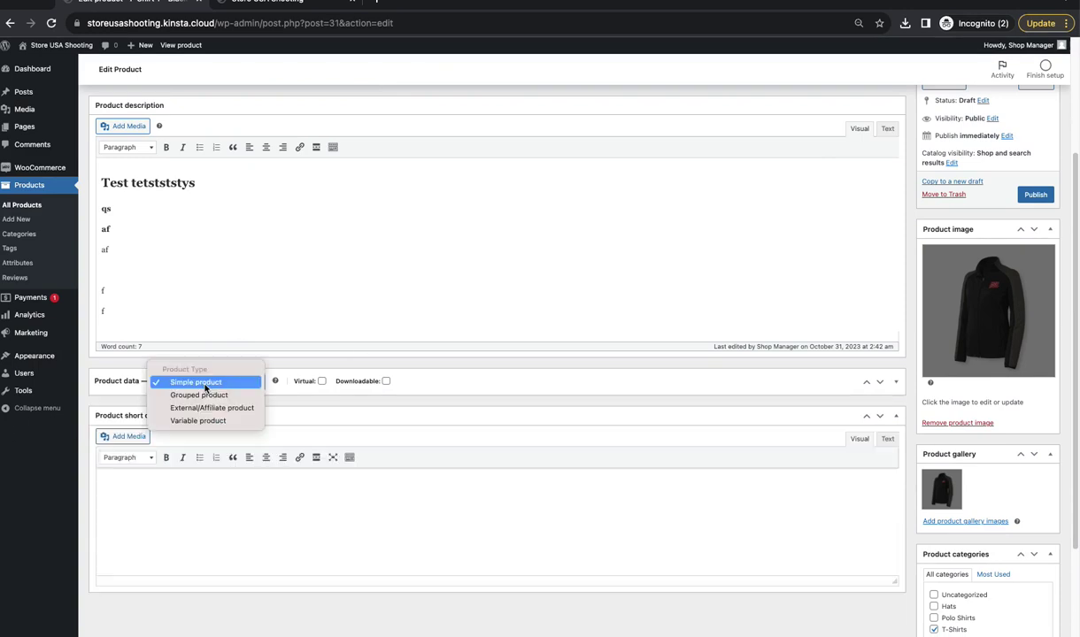
{"action": "left_click", "coordinate": [248, 386]}
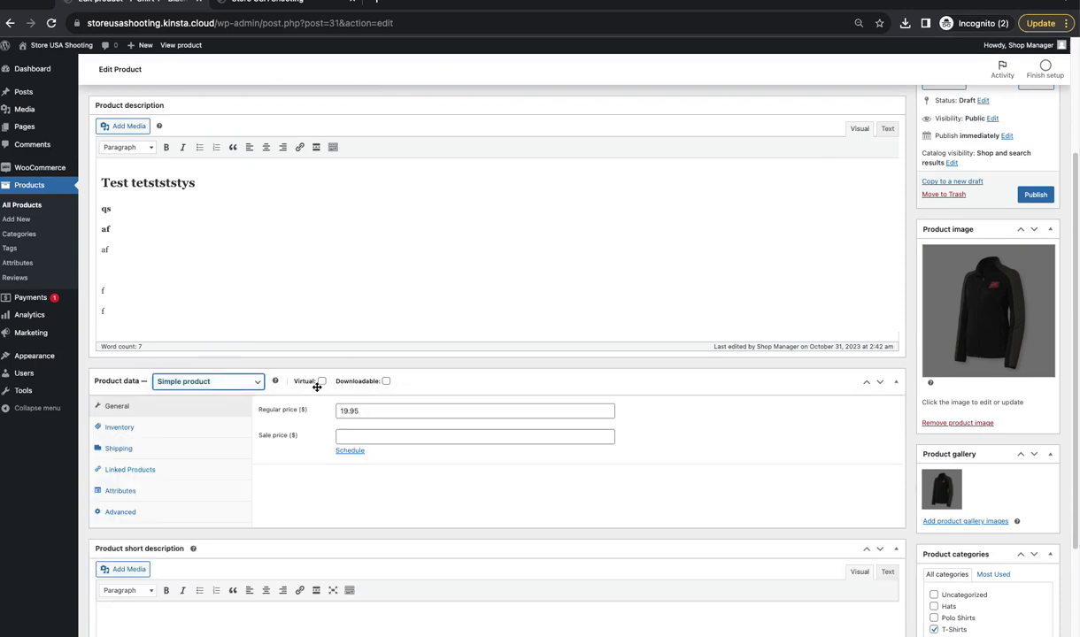
{"action": "left_click", "coordinate": [213, 382]}
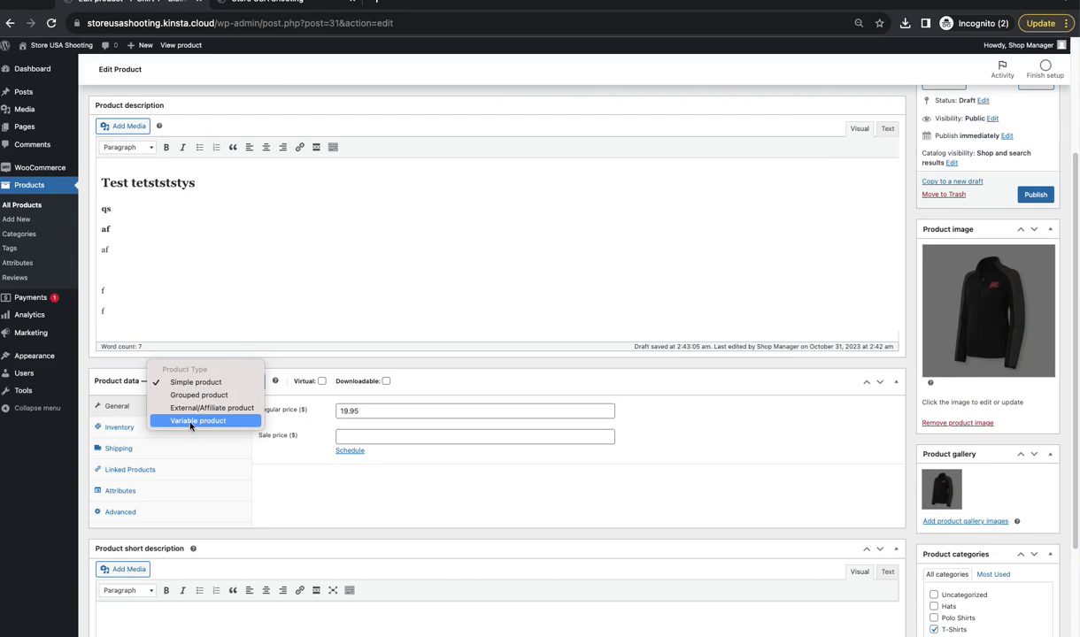
{"action": "left_click", "coordinate": [195, 421]}
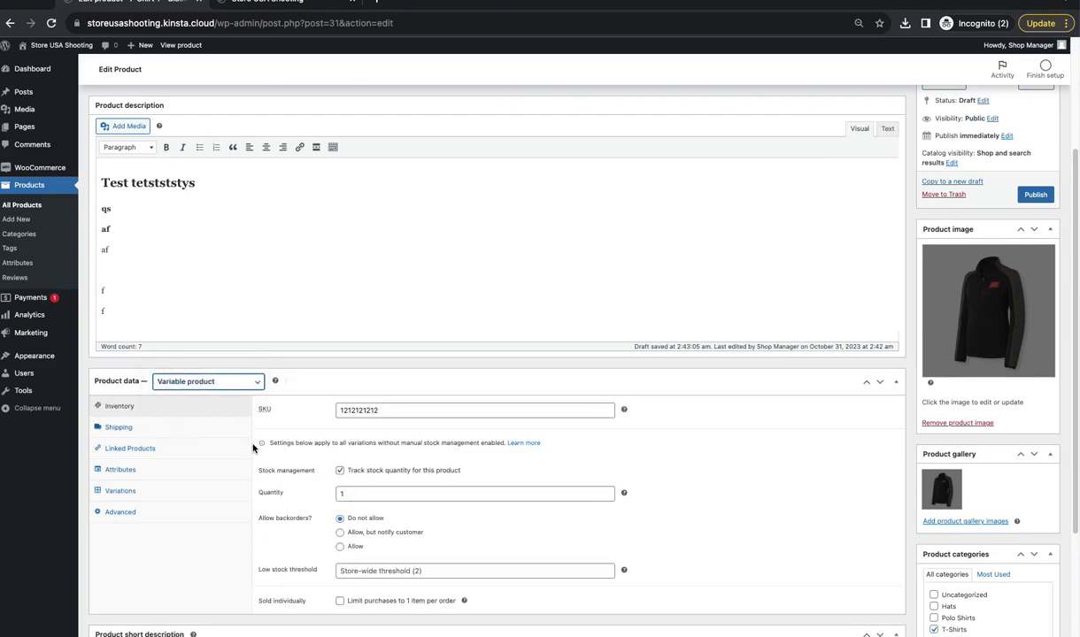
- Create a product attribute named Color with the values Red, Blue, Orange and Green, and save the attributes
{"action": "scroll", "coordinate": [253, 448], "scroll_direction": "down", "scroll_amount": 2}
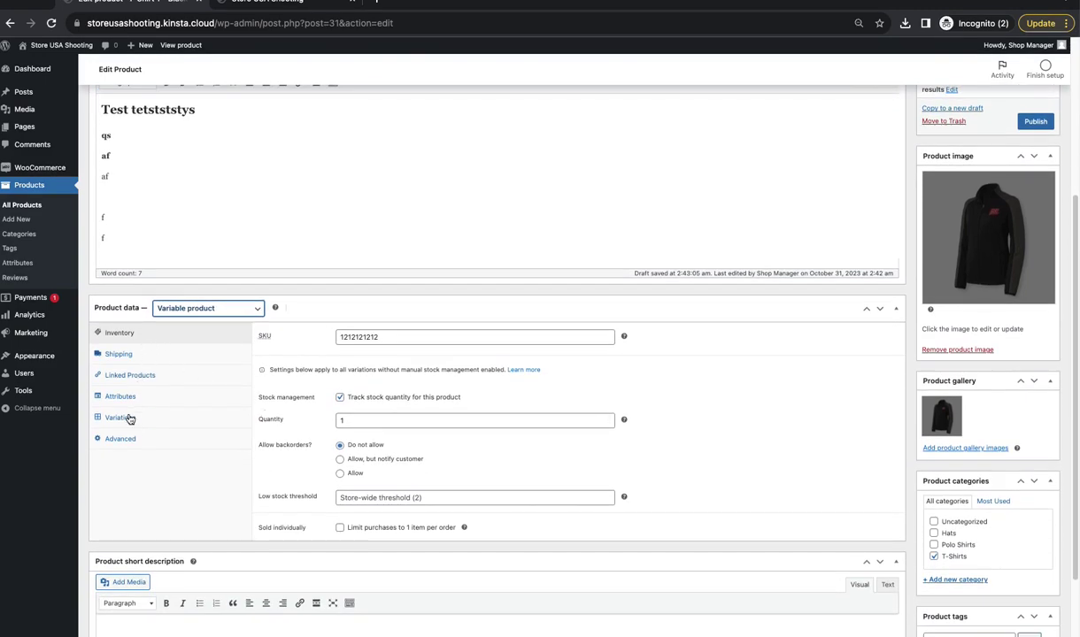
{"action": "left_click", "coordinate": [124, 396]}
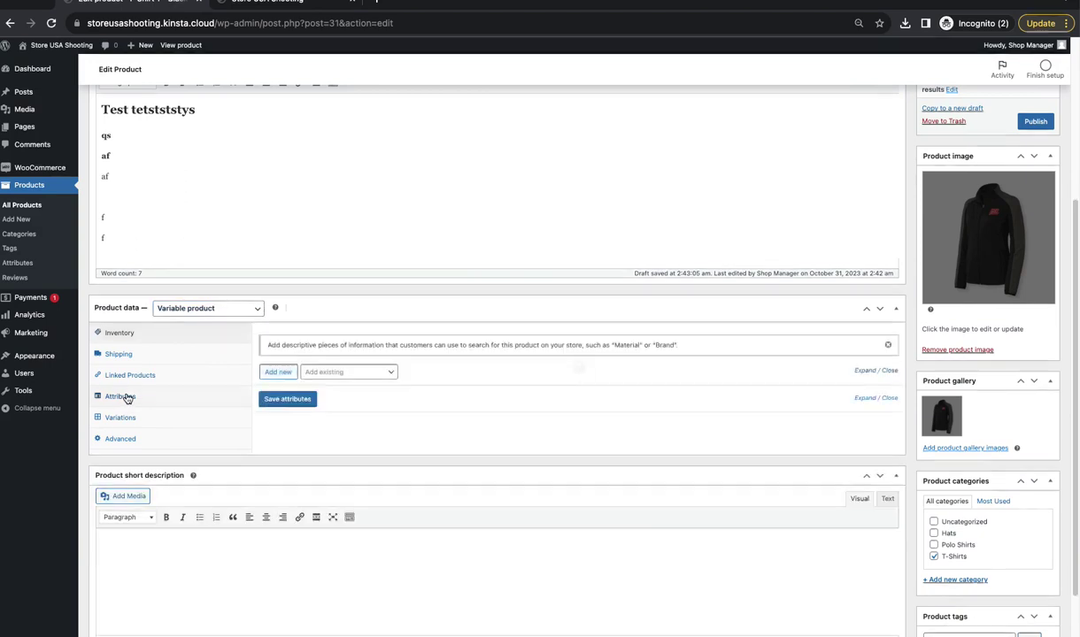
{"action": "scroll", "coordinate": [218, 420], "scroll_direction": "down", "scroll_amount": 3}
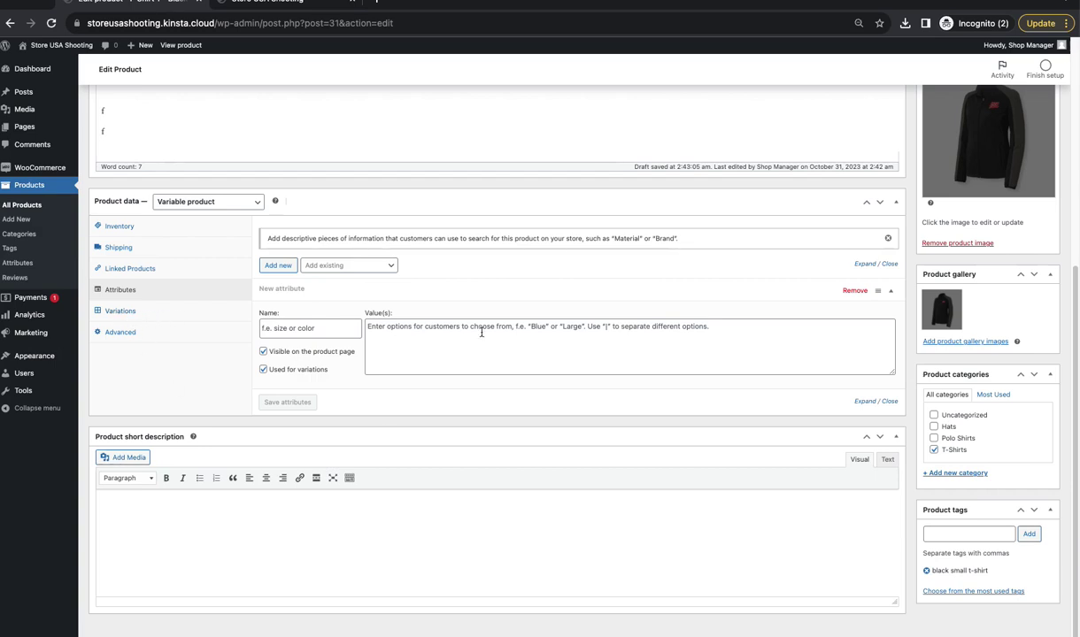
{"action": "left_click", "coordinate": [275, 329]}
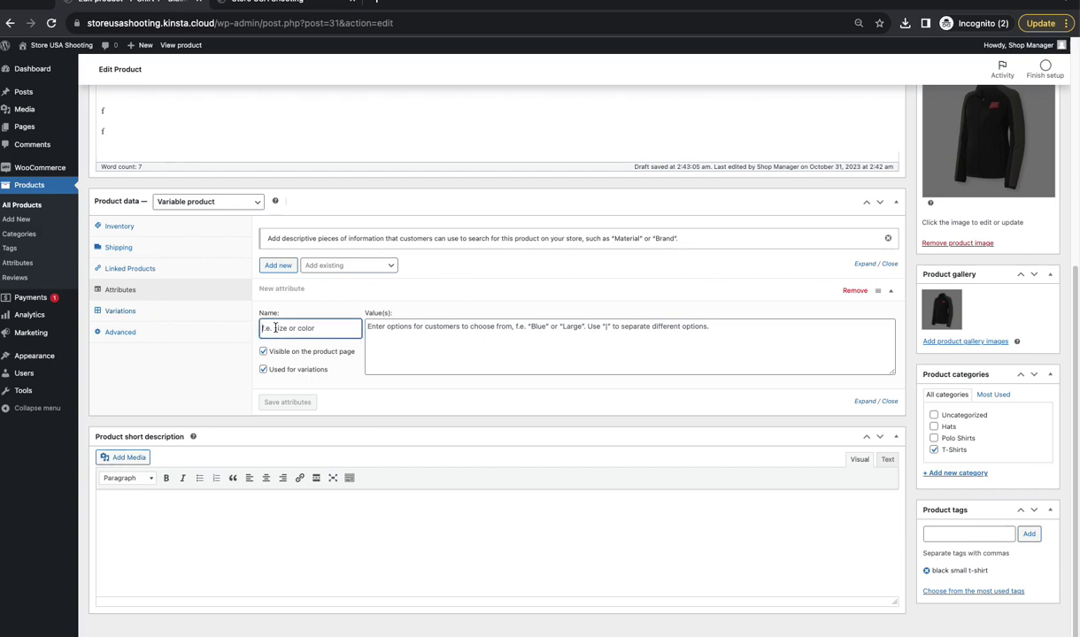
{"action": "type", "text": "Color"}
{"action": "left_click", "coordinate": [385, 327]}
{"action": "type", "text": "Red|Blue| Orange | Green"}
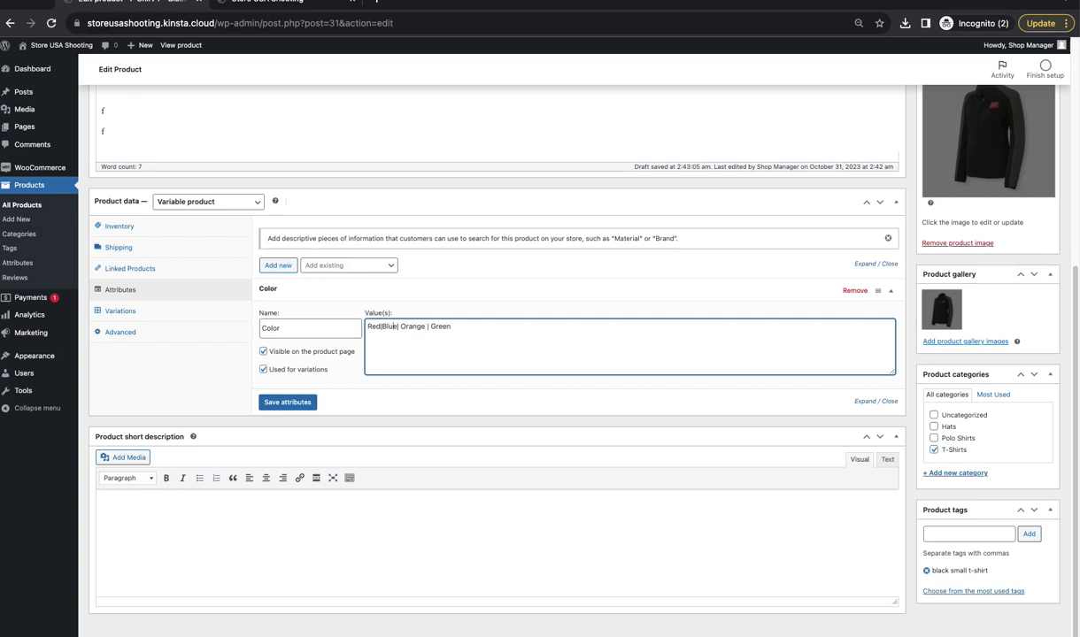
{"action": "key", "text": "BackSpace"}
{"action": "key", "text": "Left"}
{"action": "key", "text": "Left"}
{"action": "left_click", "coordinate": [274, 403]}
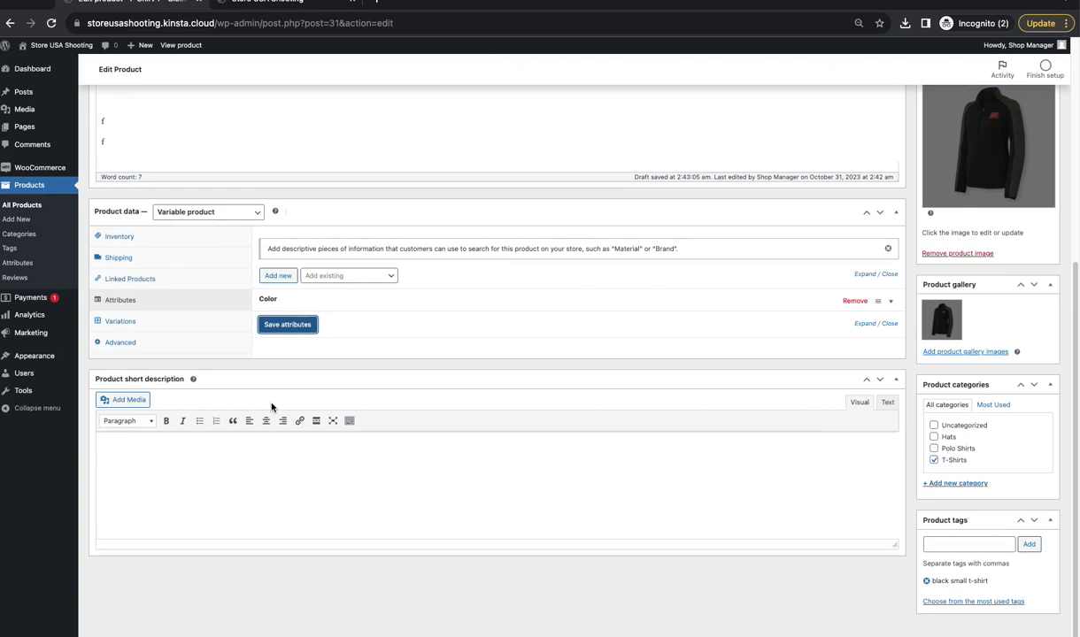
- Add a second product attribute named Size with the values Small, Medium and Large, and save the attributes
{"action": "left_click", "coordinate": [471, 305]}
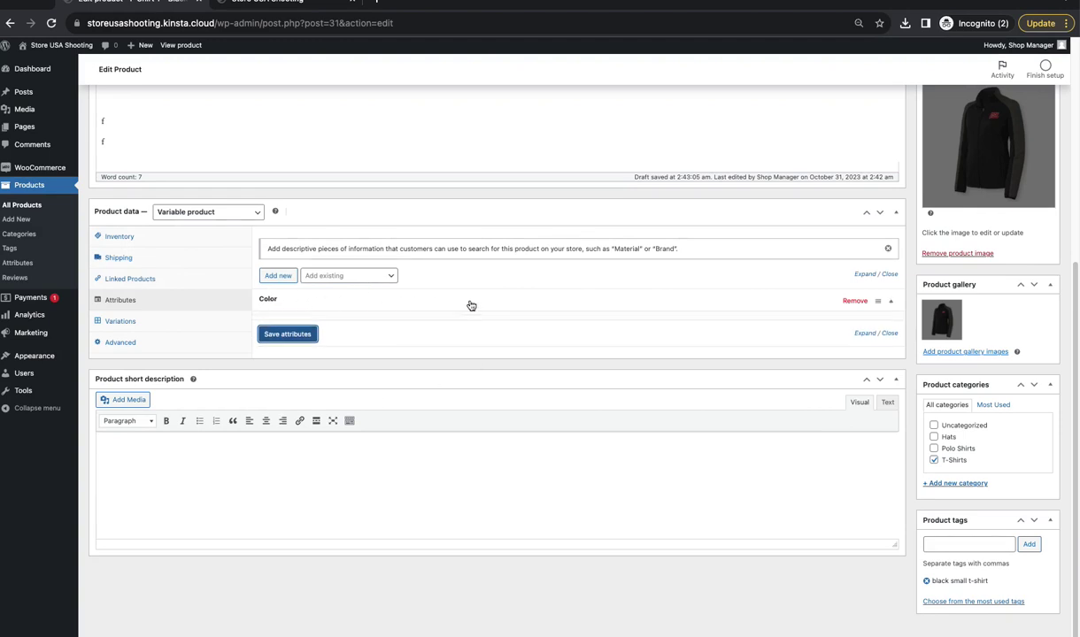
{"action": "left_click", "coordinate": [465, 304]}
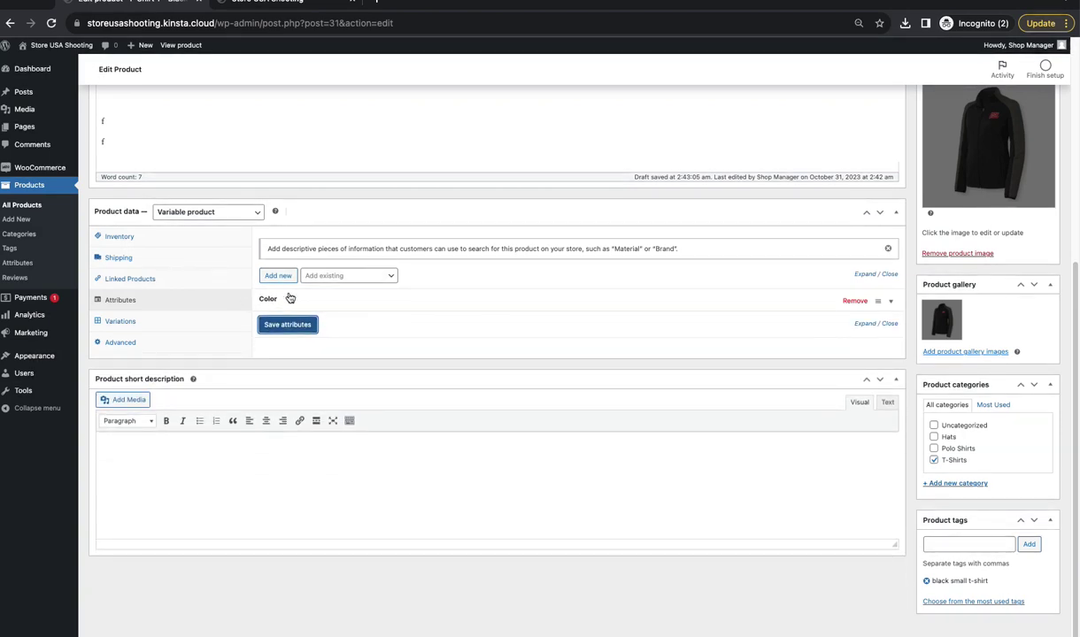
{"action": "left_click", "coordinate": [309, 275]}
{"action": "left_click", "coordinate": [488, 259]}
{"action": "left_click", "coordinate": [279, 276]}
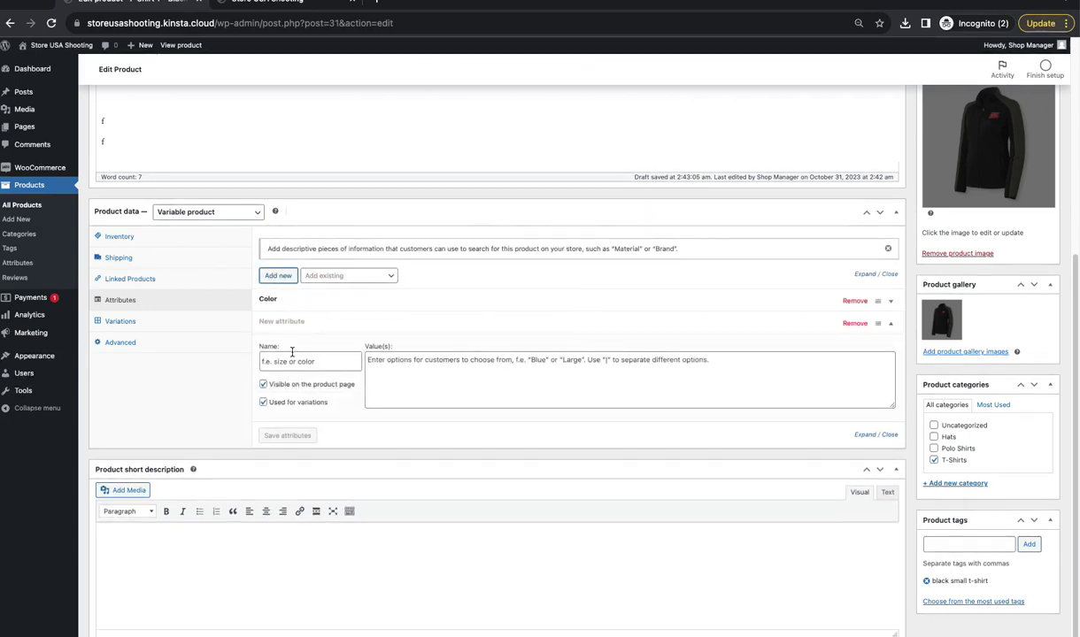
{"action": "left_click", "coordinate": [267, 362]}
{"action": "type", "text": "Size"}
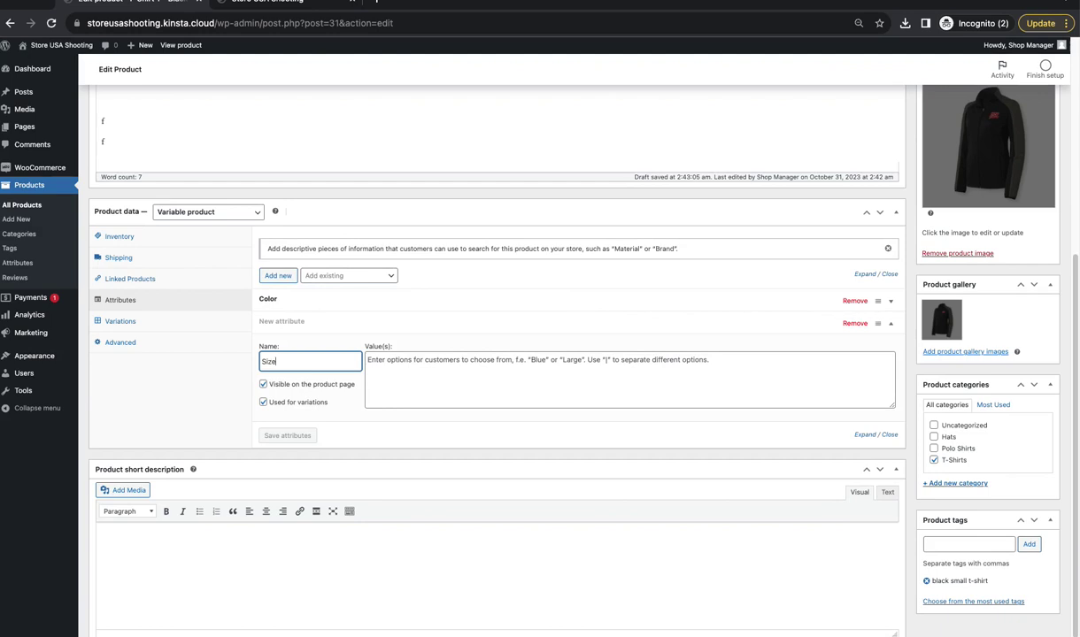
{"action": "left_click", "coordinate": [411, 364]}
{"action": "type", "text": "Small | Medium | Large"}
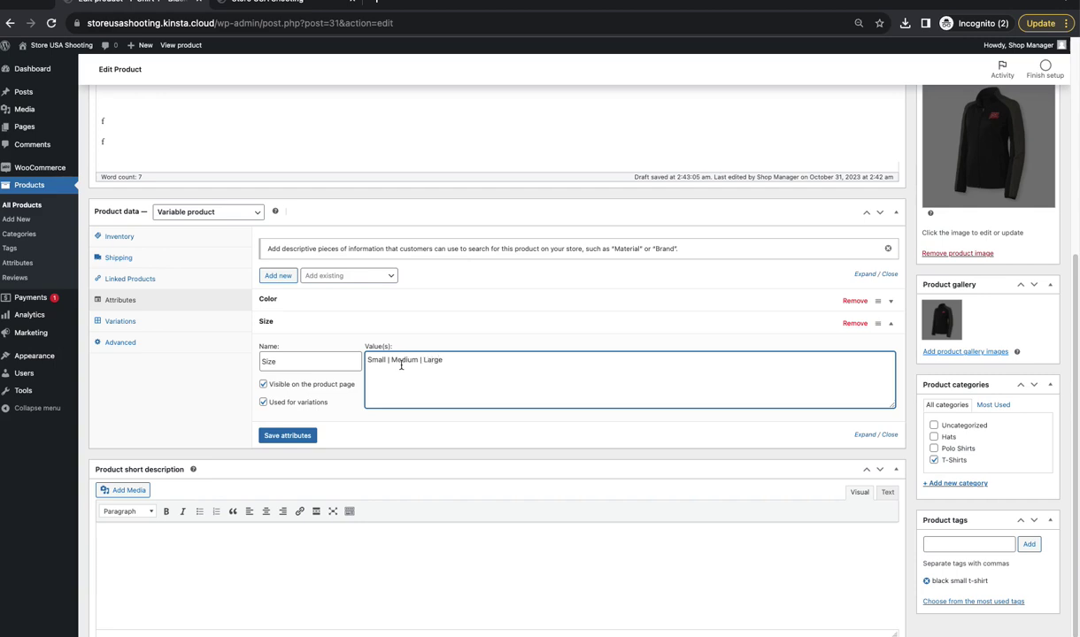
{"action": "left_click", "coordinate": [287, 435]}
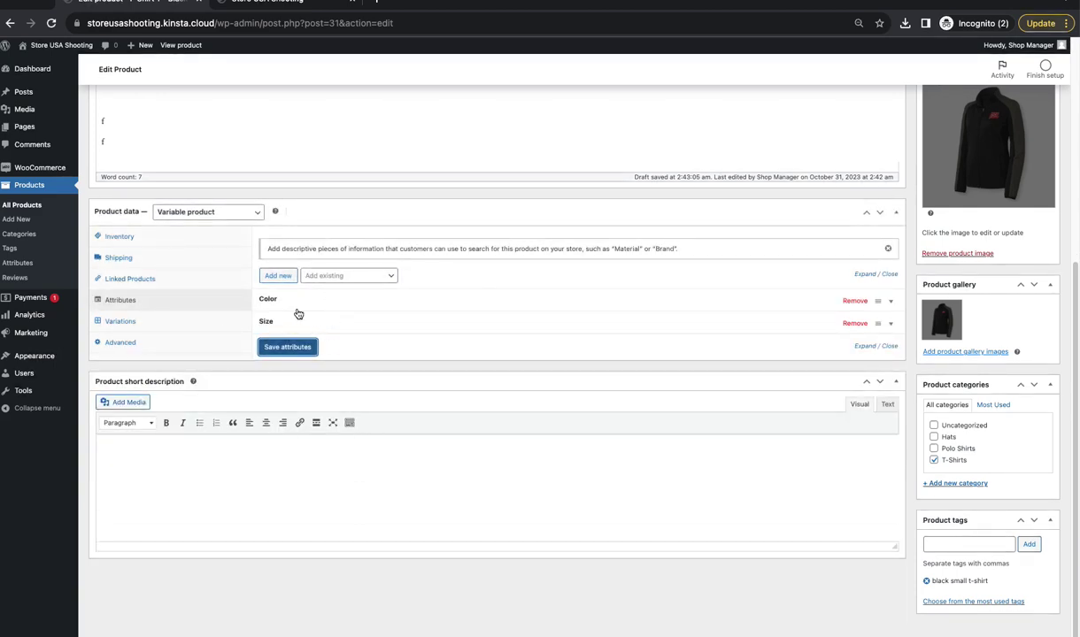
{"action": "left_click", "coordinate": [299, 351]}
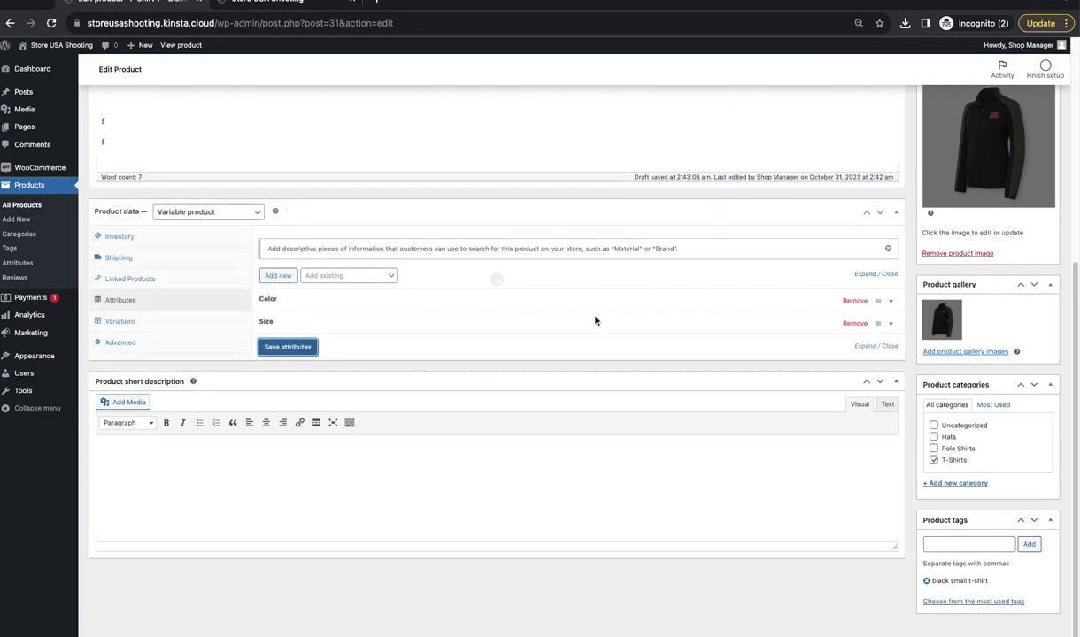
- Generate all product variations from every combination of the Color and Size attributes
{"action": "left_click", "coordinate": [126, 321]}
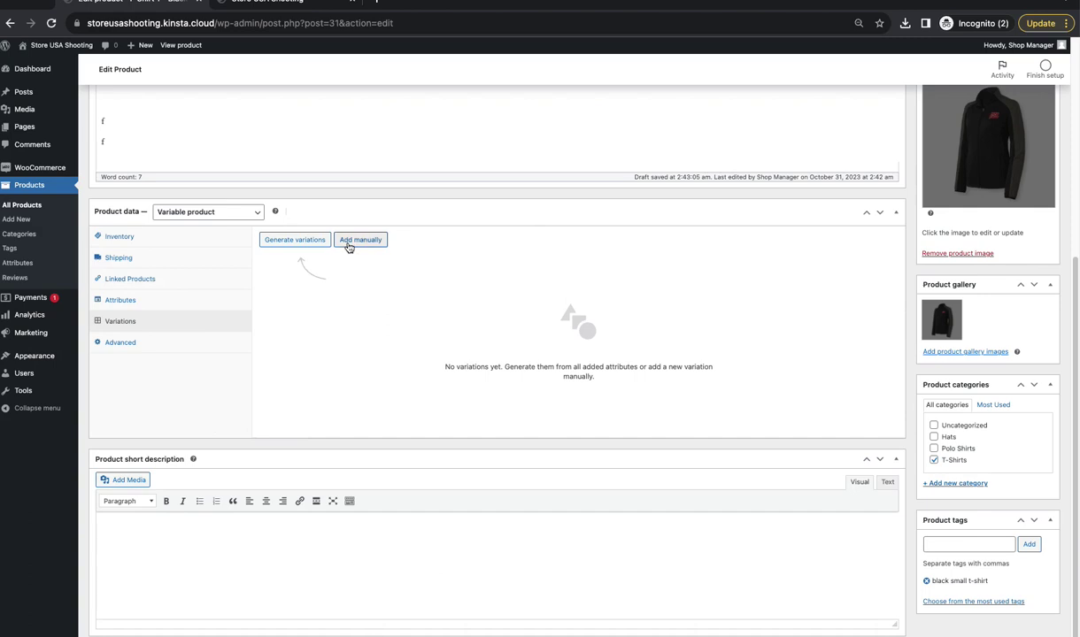
{"action": "left_click", "coordinate": [274, 244]}
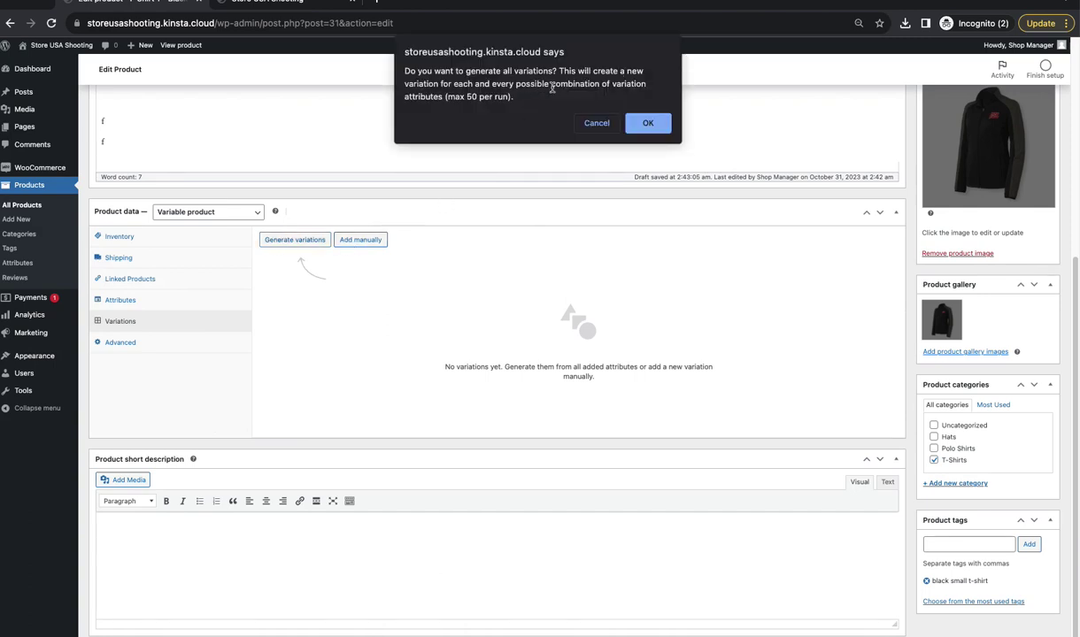
{"action": "left_click", "coordinate": [647, 123]}
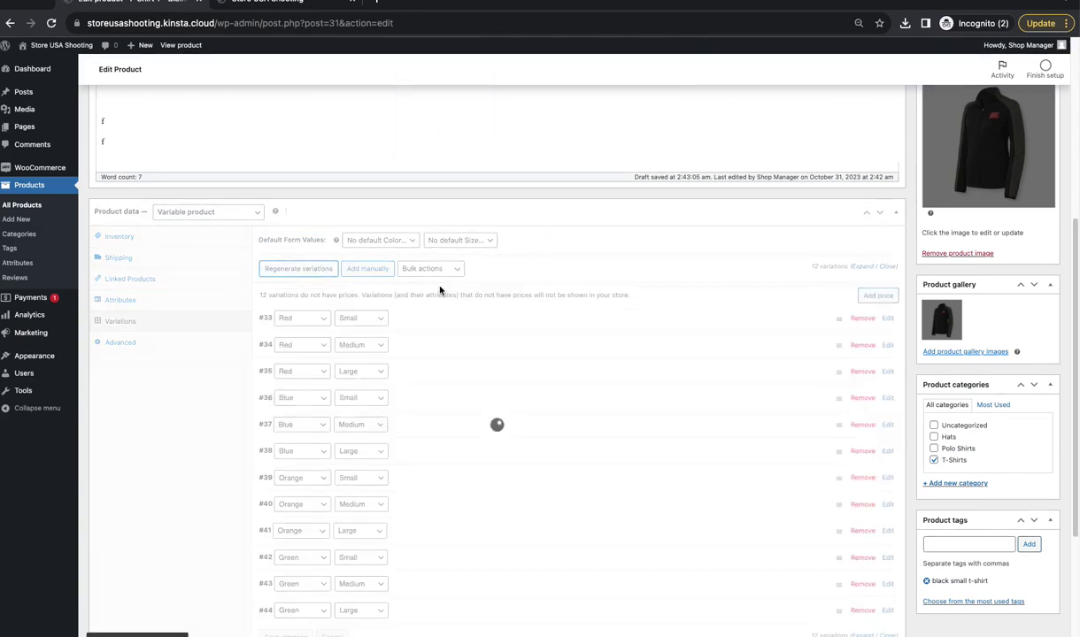
{"action": "scroll", "coordinate": [560, 331], "scroll_direction": "down", "scroll_amount": 2}
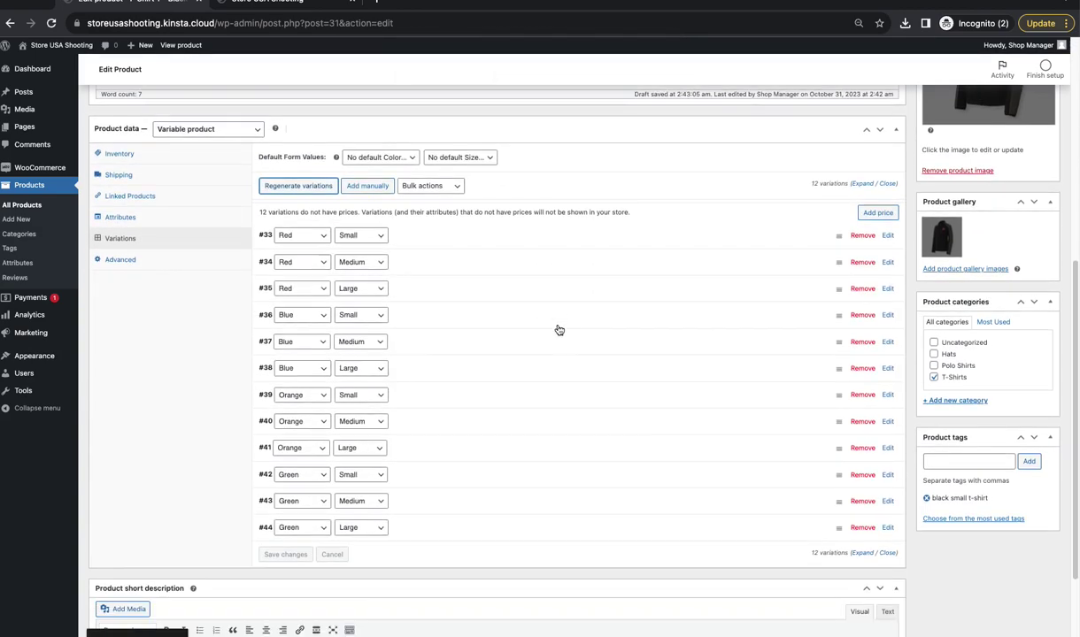
{"action": "scroll", "coordinate": [559, 330], "scroll_direction": "down", "scroll_amount": 1}
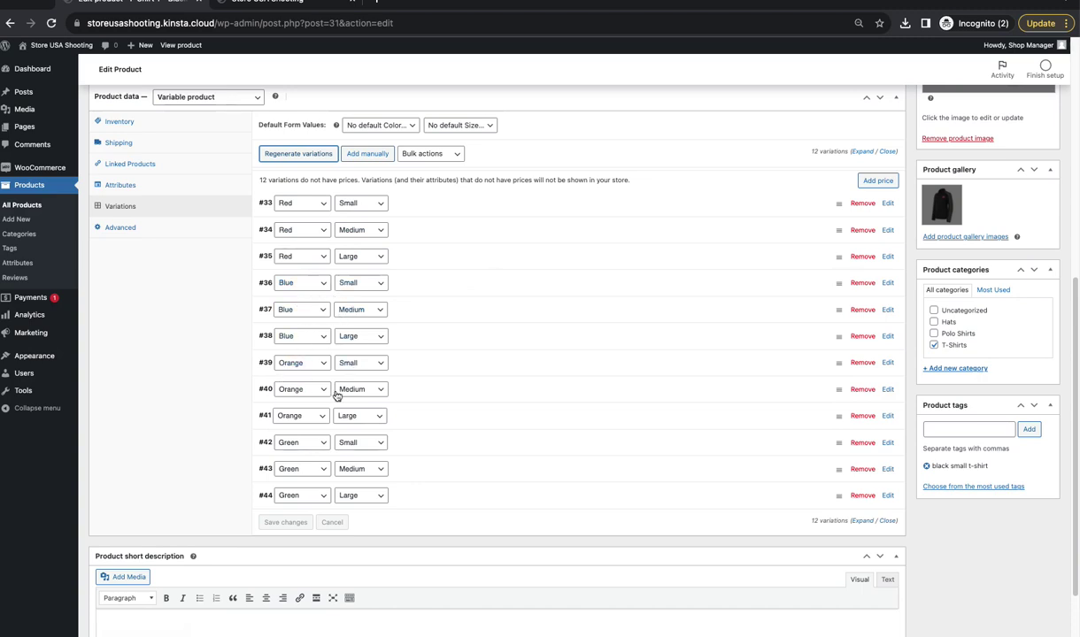
- Examine the Red Small variation's settings, including its stock management fields and SKU, and collapse it again
{"action": "left_click", "coordinate": [491, 208]}
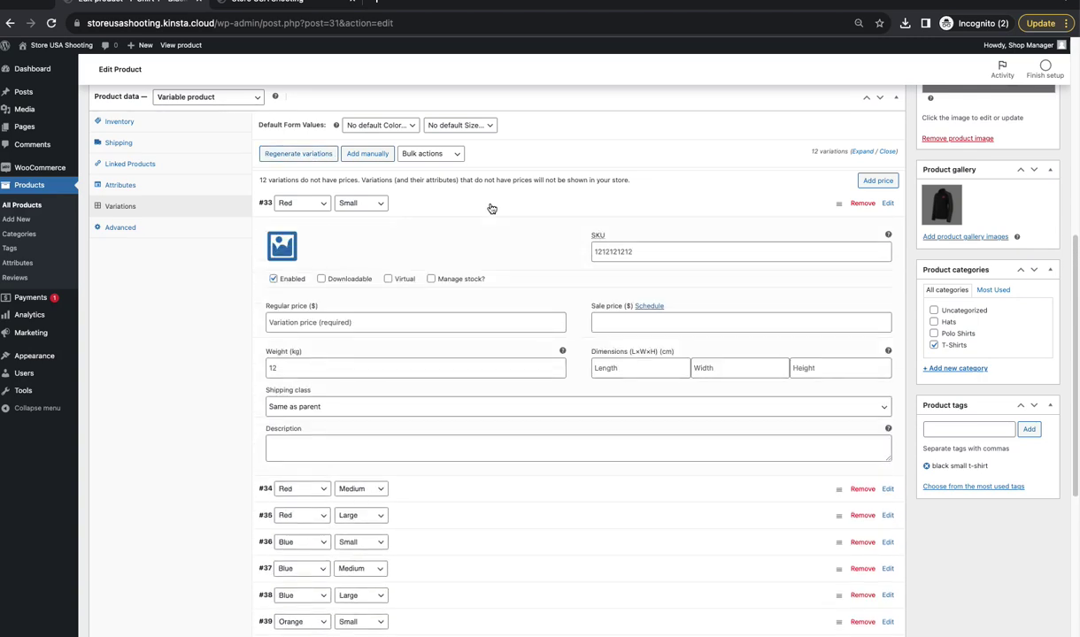
{"action": "left_click", "coordinate": [431, 280]}
{"action": "scroll", "coordinate": [425, 485], "scroll_direction": "down", "scroll_amount": 2}
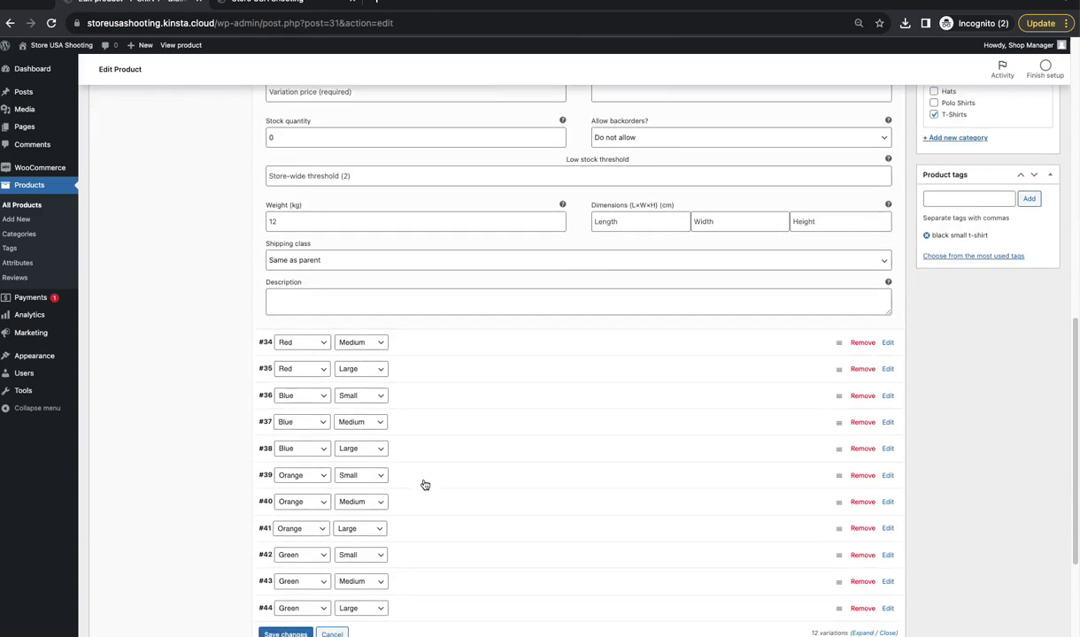
{"action": "scroll", "coordinate": [417, 452], "scroll_direction": "up", "scroll_amount": 4}
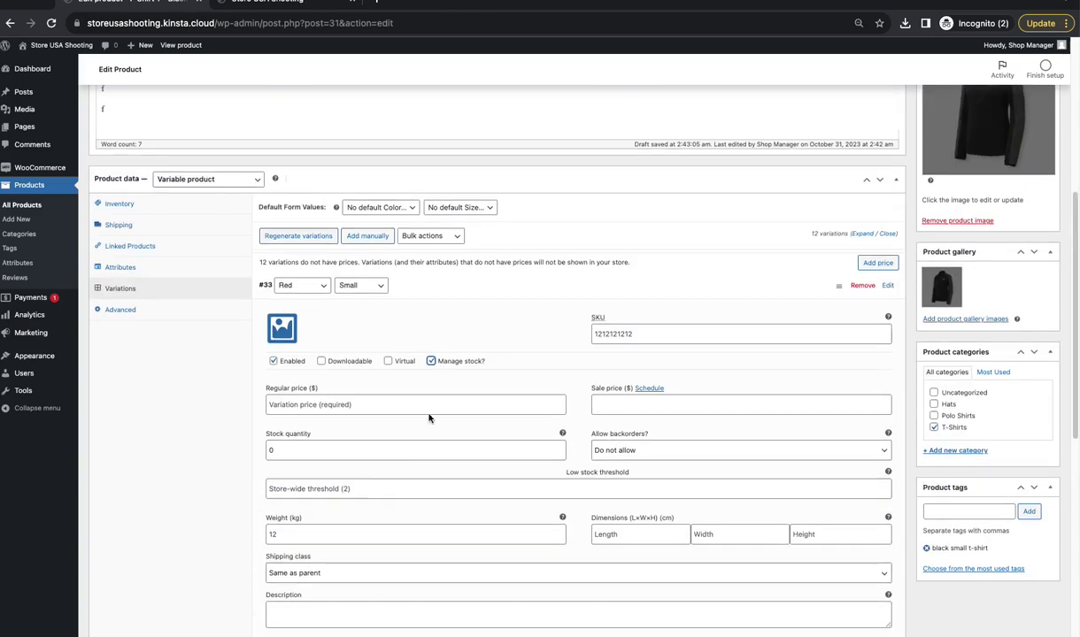
{"action": "left_click", "coordinate": [432, 361]}
{"action": "left_click", "coordinate": [638, 336]}
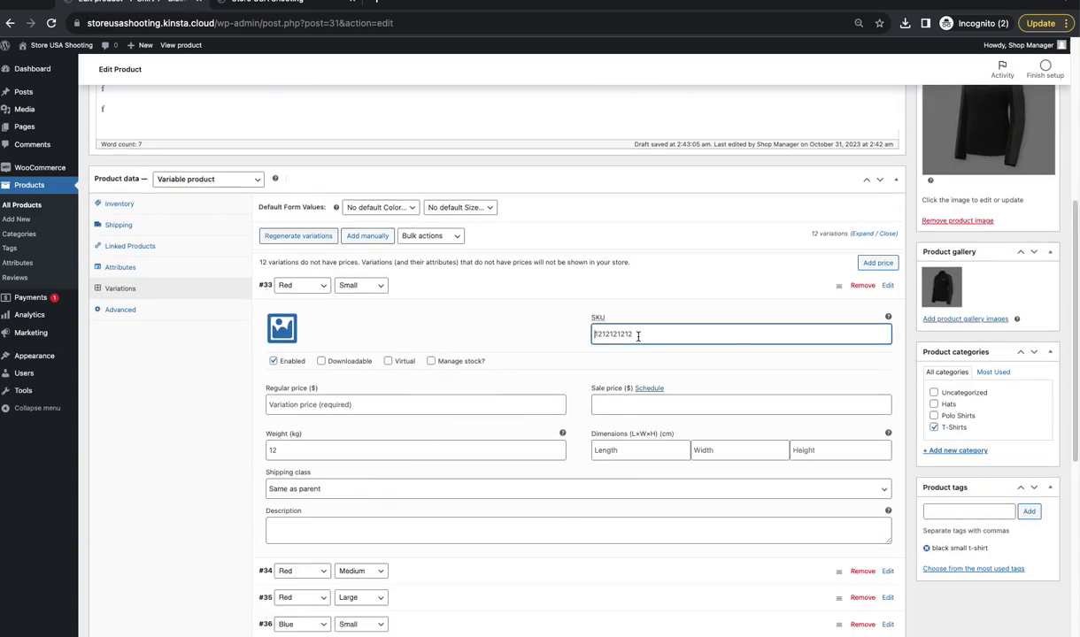
{"action": "scroll", "coordinate": [447, 279], "scroll_direction": "down", "scroll_amount": 1}
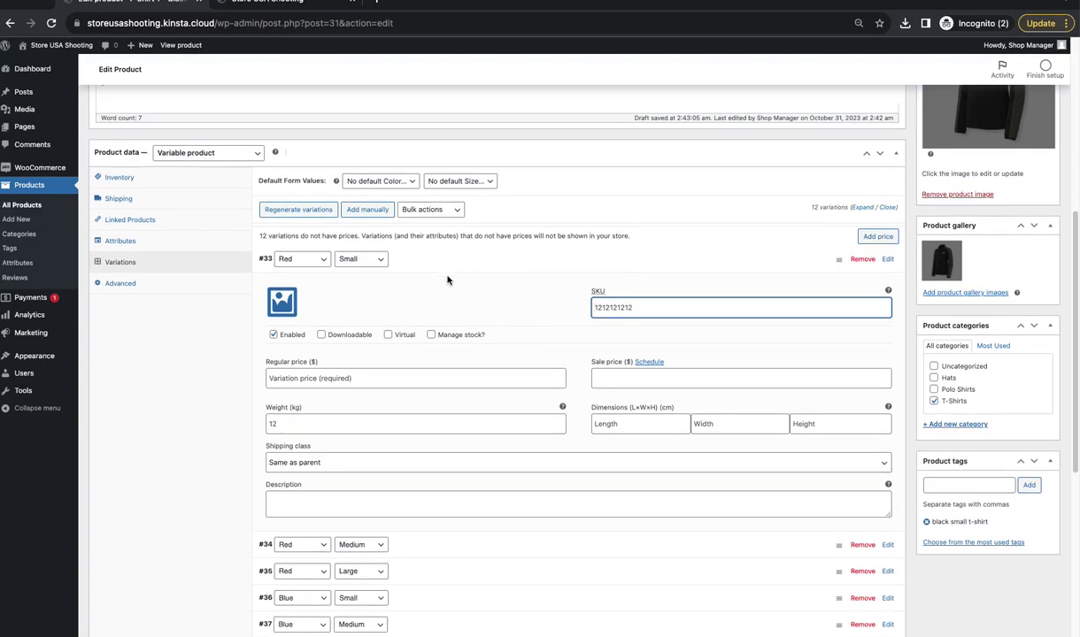
{"action": "left_click", "coordinate": [446, 259]}
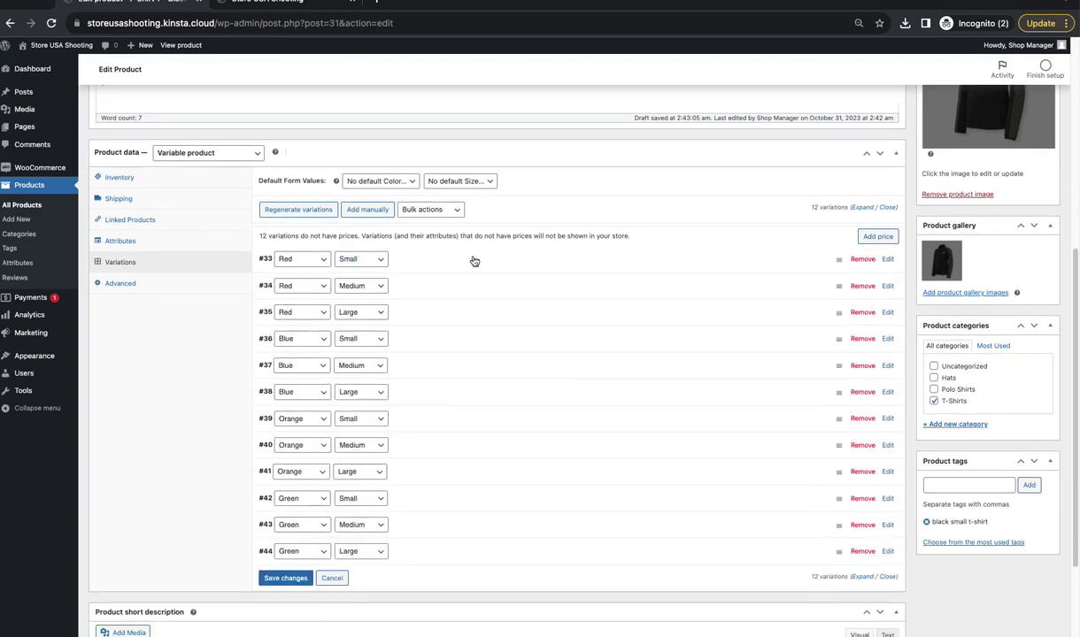
- Set the Red Small variation's SKU to 12121212-RED-SM, copy the SKU text for reuse and collapse the variation
{"action": "left_click", "coordinate": [474, 261]}
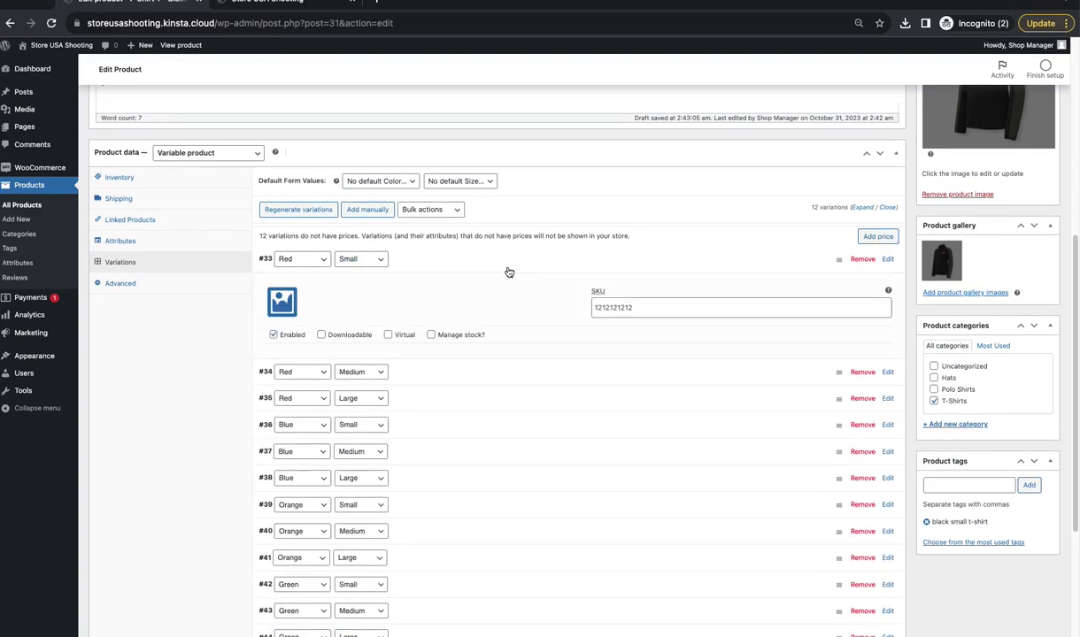
{"action": "left_click", "coordinate": [633, 308]}
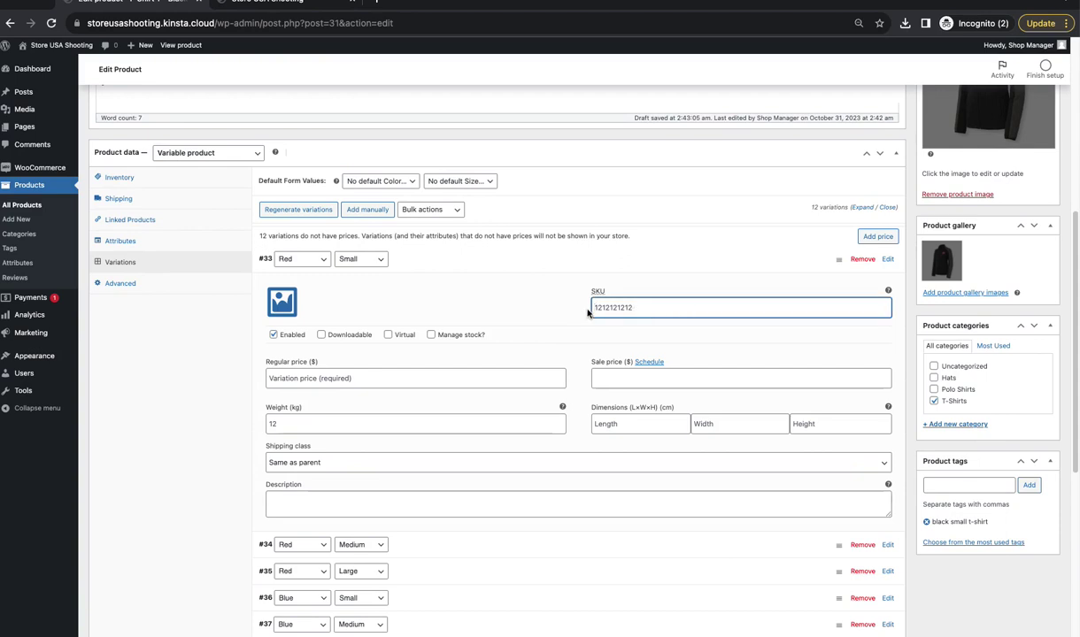
{"action": "double_click", "coordinate": [630, 308]}
{"action": "type", "text": "12"}
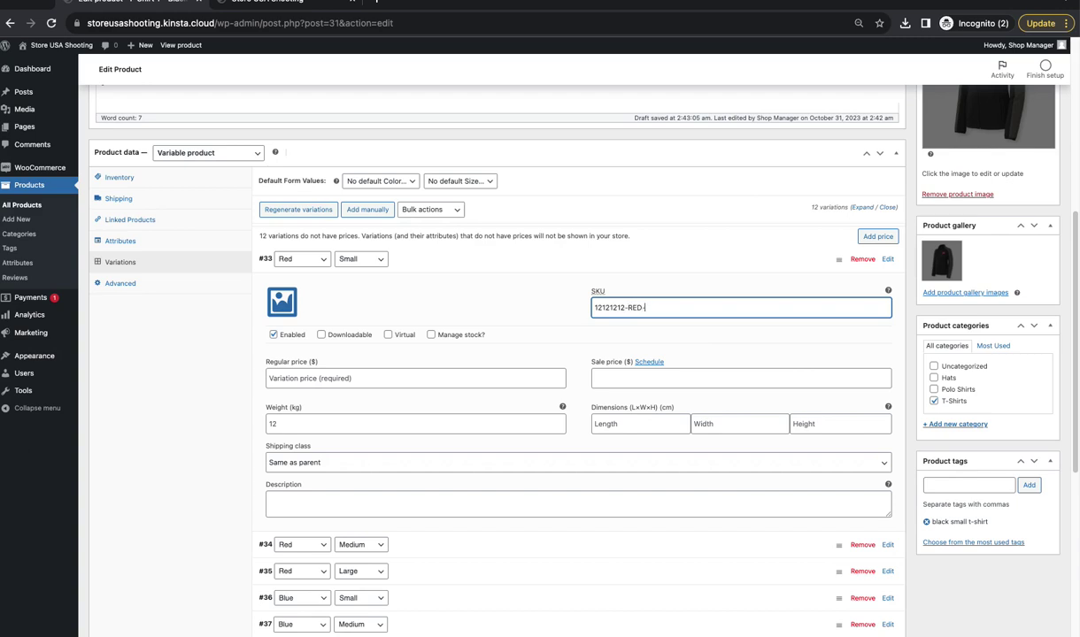
{"action": "left_click_drag", "start_coordinate": [660, 309], "coordinate": [589, 305]}
{"action": "key", "text": "ctrl+c"}
{"action": "left_click", "coordinate": [524, 260]}
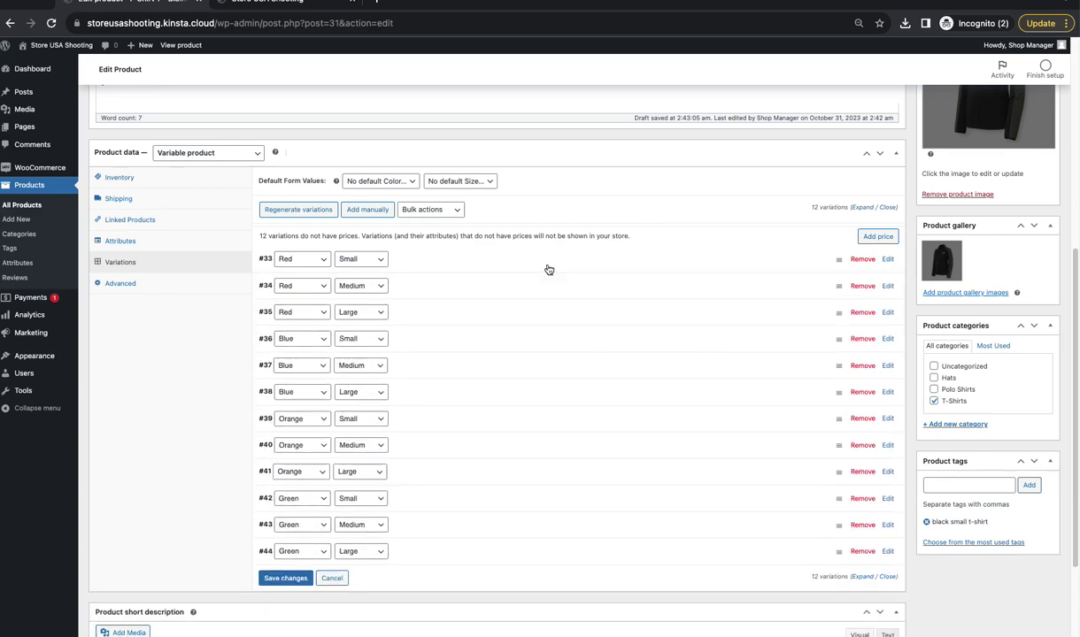
- Set the Red Medium variation's SKU to 12121212-RED-M using the copied text, and collapse the variation
{"action": "left_click", "coordinate": [518, 287]}
{"action": "double_click", "coordinate": [619, 333]}
{"action": "key", "text": "ctrl+v"}
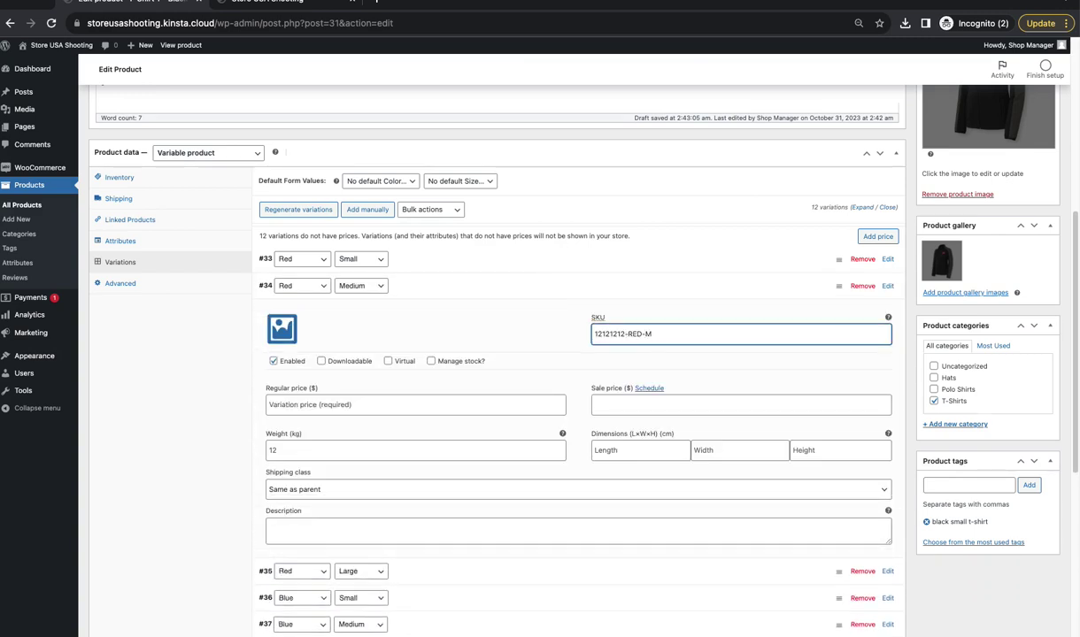
{"action": "left_click", "coordinate": [520, 285]}
{"action": "left_click", "coordinate": [512, 330]}
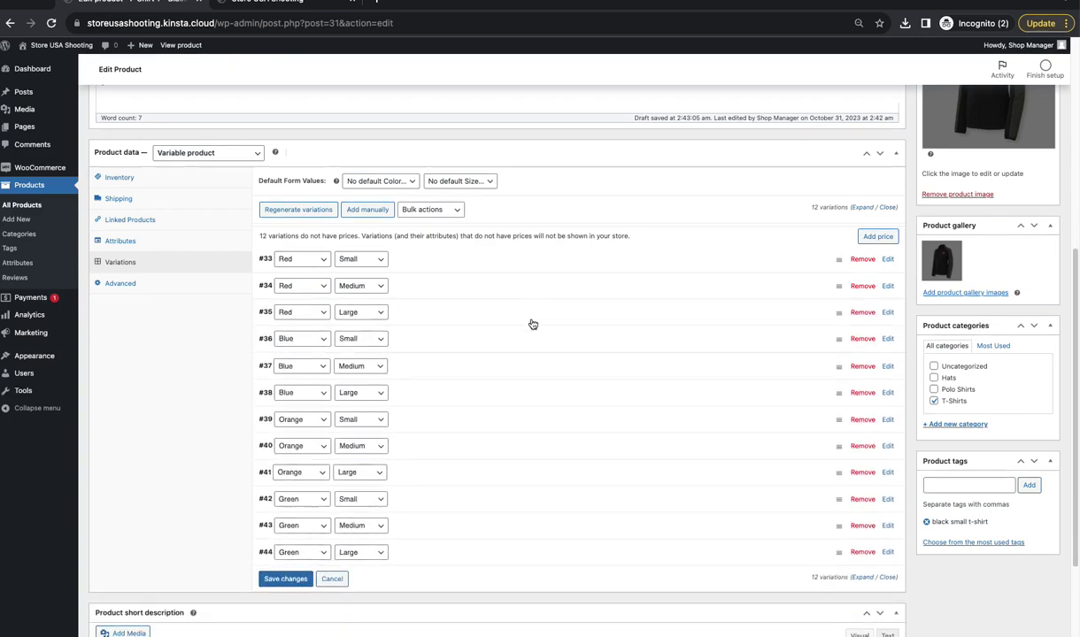
- Set the Red Large variation's SKU to 12121212-RED-LG using the copied text, and collapse the open variations
{"action": "left_click", "coordinate": [534, 316]}
{"action": "left_click", "coordinate": [612, 361]}
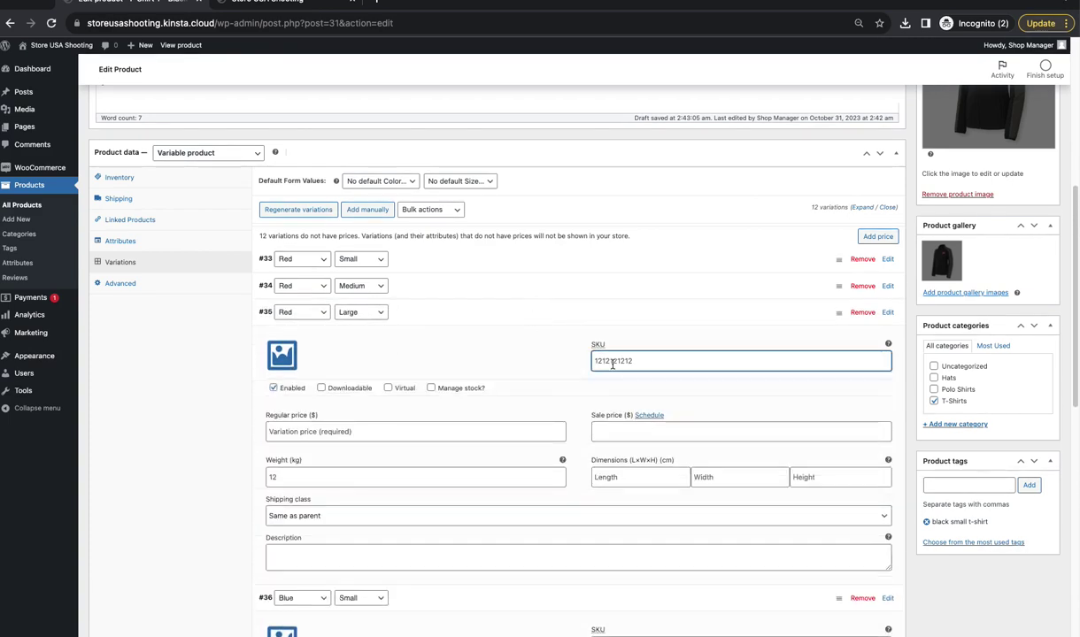
{"action": "double_click", "coordinate": [612, 361]}
{"action": "key", "text": "ctrl+v"}
{"action": "key", "text": "BackSpace"}
{"action": "type", "text": "LG"}
{"action": "left_click", "coordinate": [522, 310]}
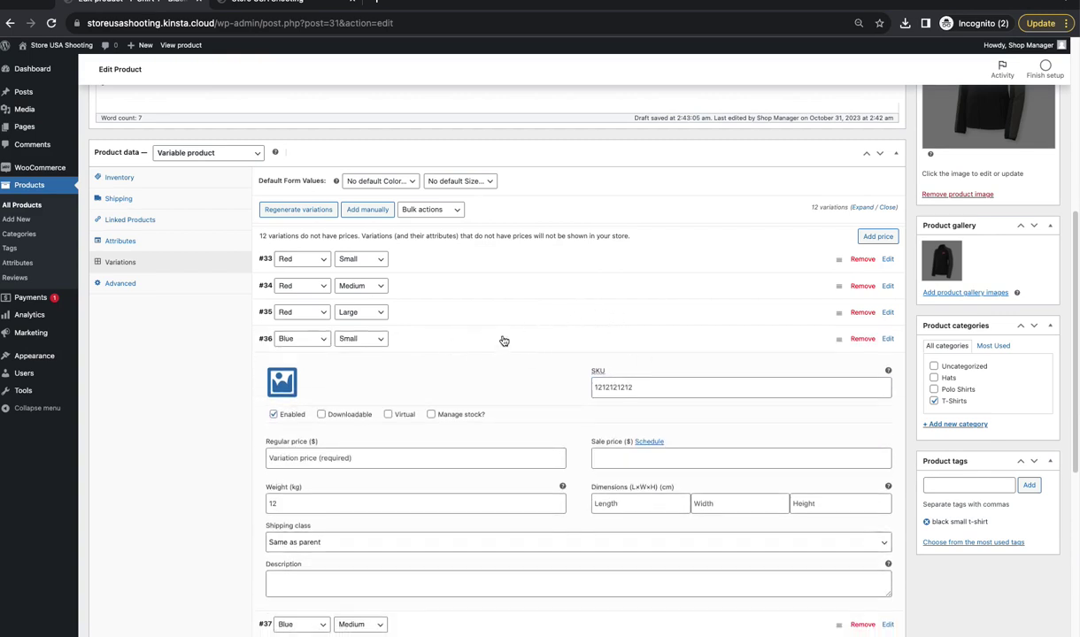
{"action": "left_click", "coordinate": [468, 342]}
- Reopen the Red Small variation and set its regular price to $19.95
{"action": "left_click", "coordinate": [427, 269]}
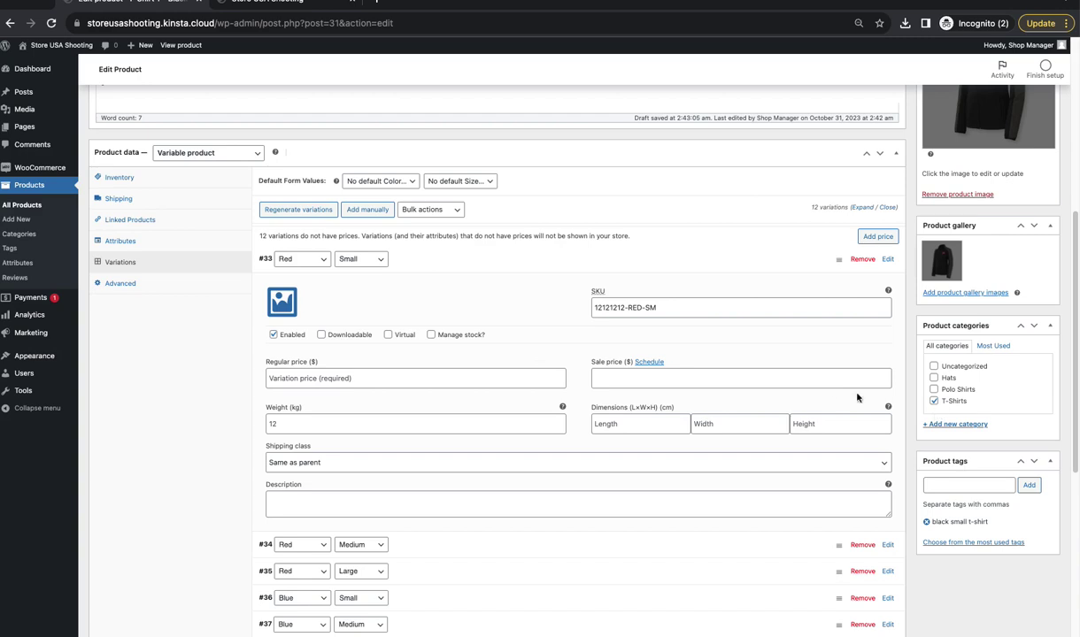
{"action": "left_click", "coordinate": [328, 379]}
{"action": "type", "text": "19.95"}
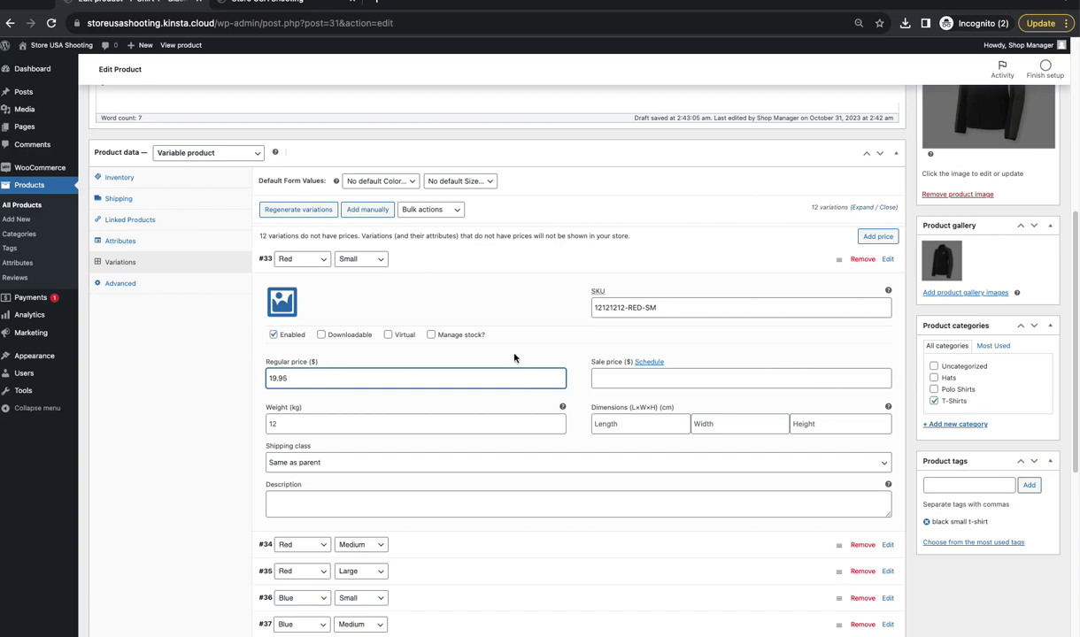
{"action": "left_click", "coordinate": [514, 358]}
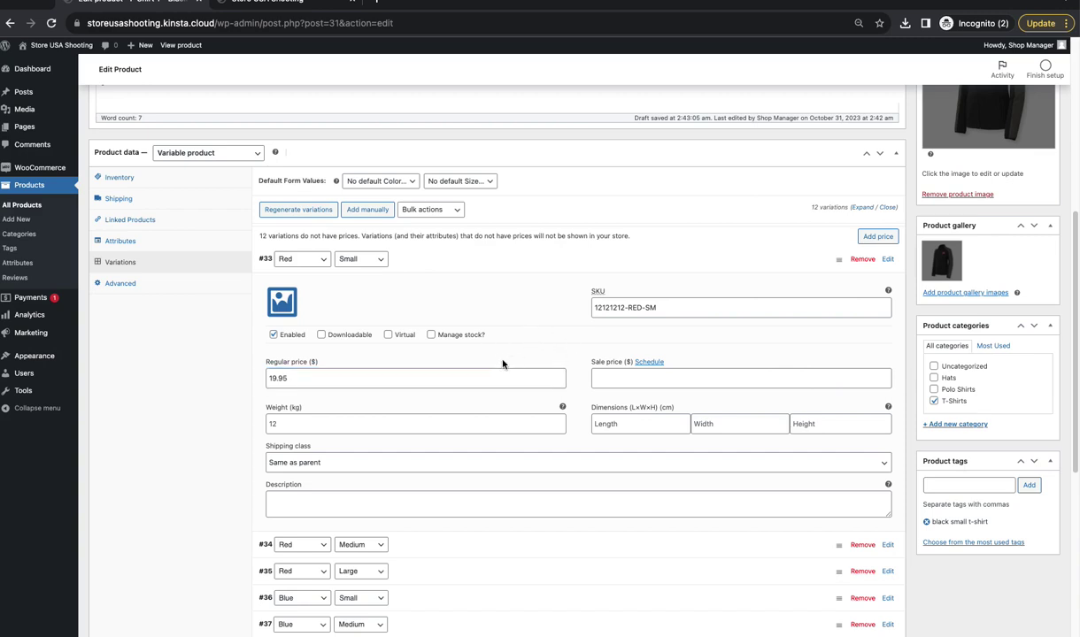
{"action": "scroll", "coordinate": [491, 359], "scroll_direction": "down", "scroll_amount": 1}
{"action": "left_click", "coordinate": [600, 361]}
{"action": "type", "text": "1"}
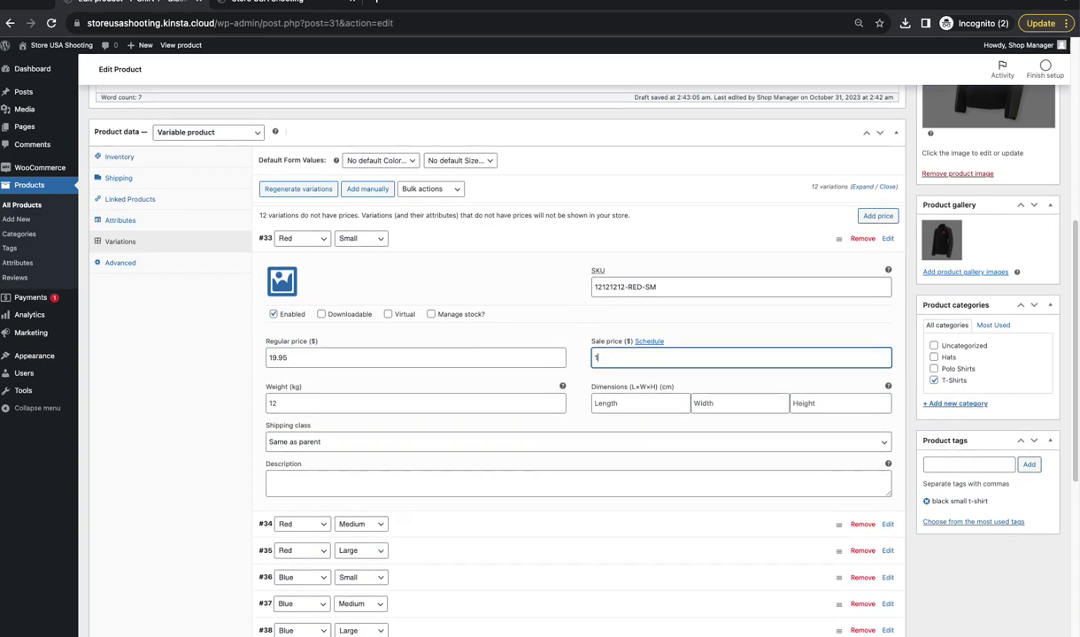
{"action": "type", "text": "4.0"}
{"action": "key", "text": "BackSpace"}
{"action": "type", "text": "95"}
{"action": "key", "text": "BackSpace"}
- Set the Red Small variation's weight to 12 kg and its dimensions to 12 × 12 × 4 cm
{"action": "left_click", "coordinate": [505, 402]}
{"action": "type", "text": "12"}
{"action": "left_click", "coordinate": [647, 406]}
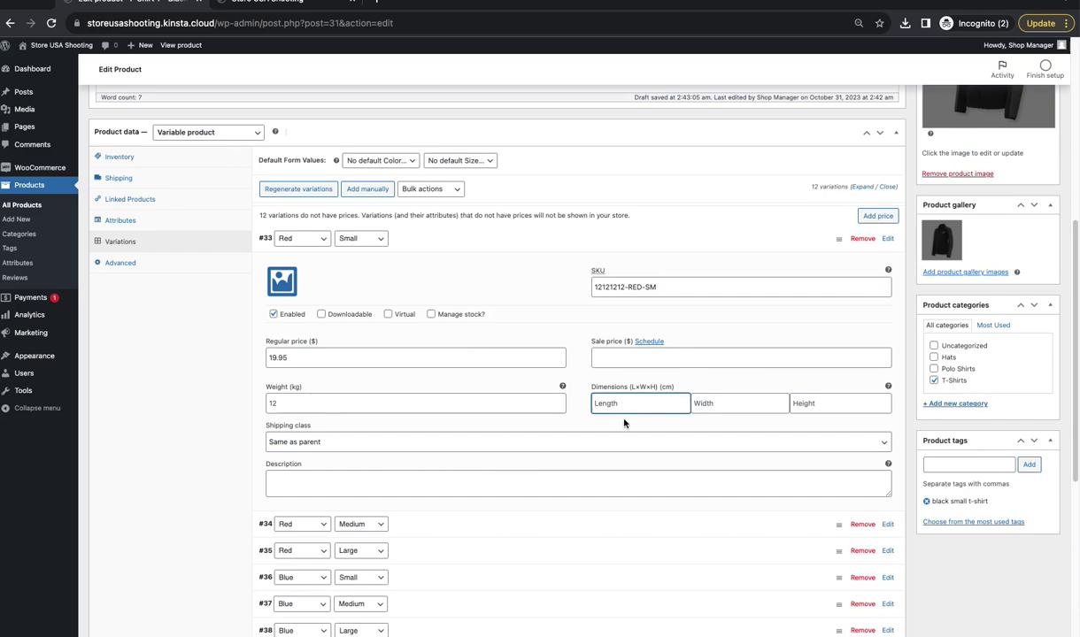
{"action": "scroll", "coordinate": [637, 372], "scroll_direction": "down", "scroll_amount": 2}
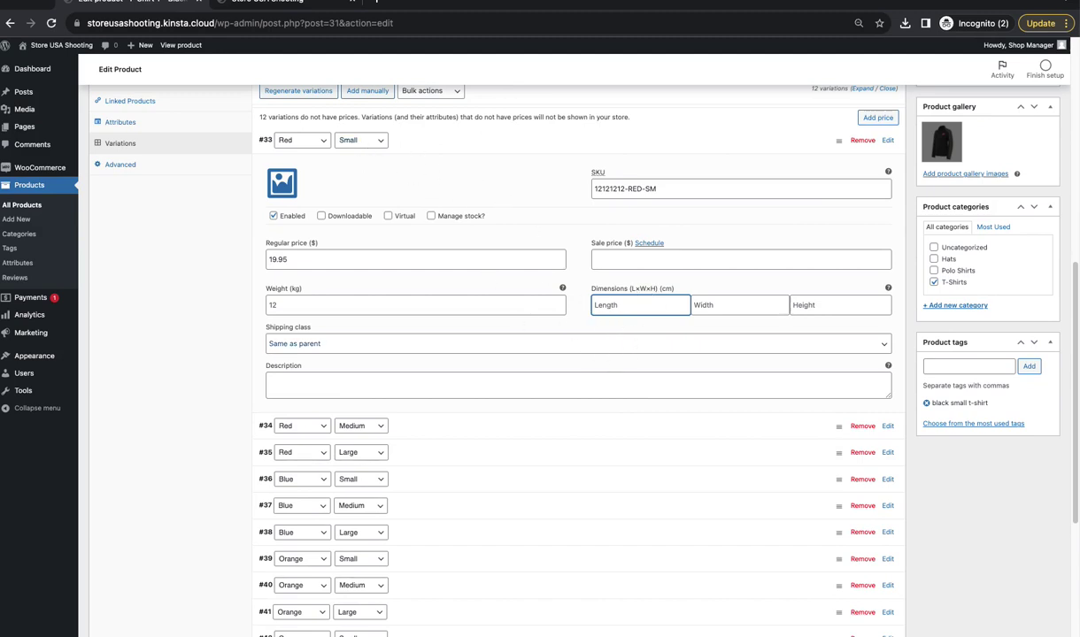
{"action": "type", "text": "12"}
{"action": "key", "text": "Tab"}
{"action": "type", "text": "12"}
{"action": "key", "text": "Tab"}
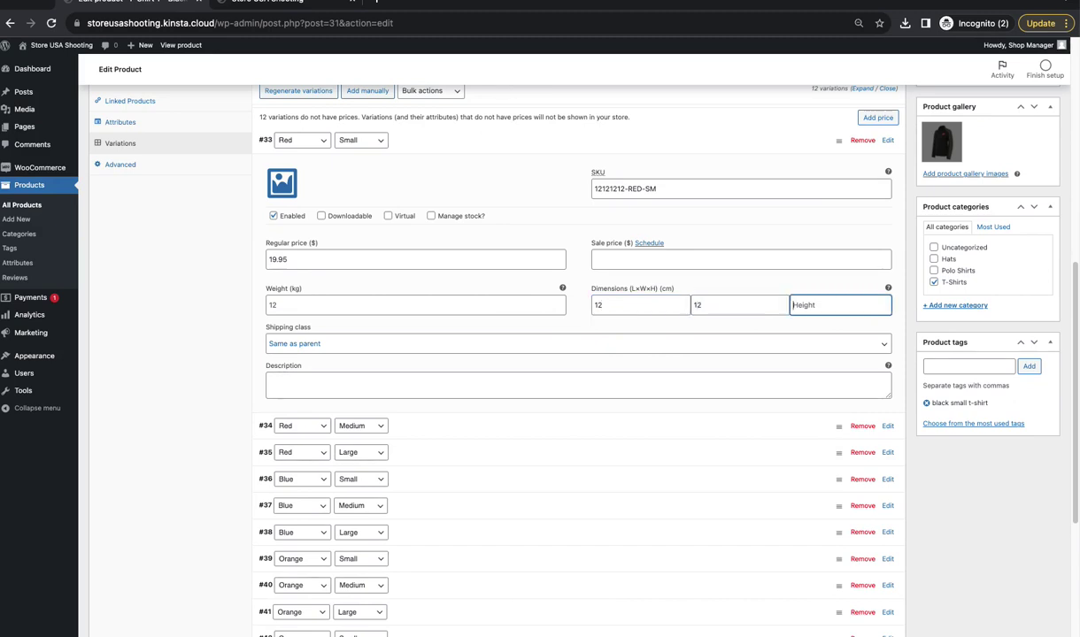
{"action": "type", "text": "4"}
- Check the Red Small variation's shipping class options and its description field
{"action": "left_click", "coordinate": [290, 346]}
{"action": "left_click", "coordinate": [230, 332]}
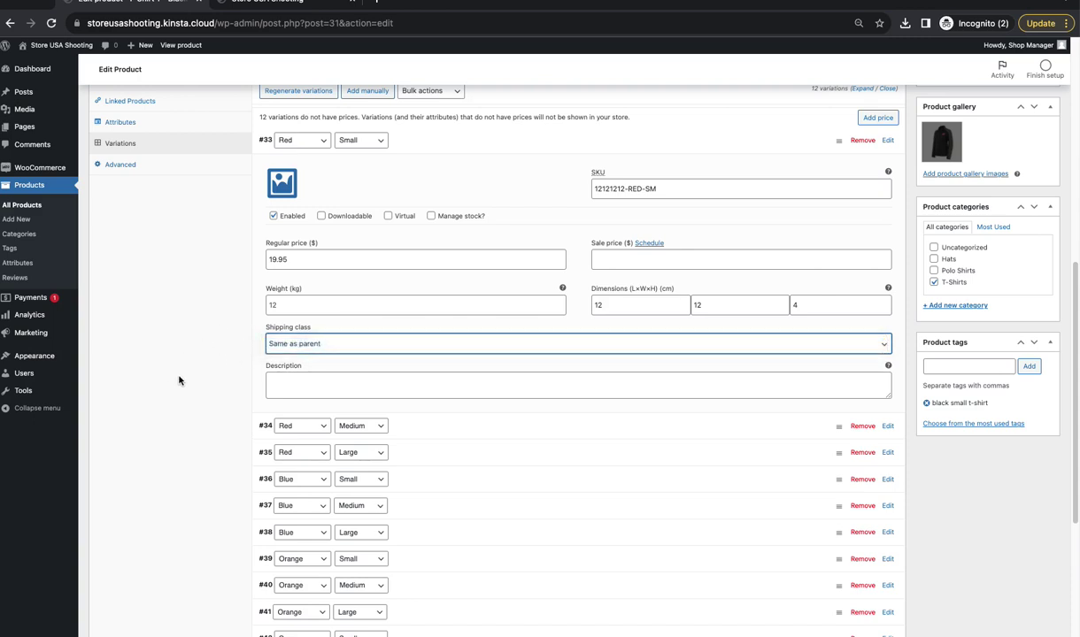
{"action": "left_click", "coordinate": [295, 386]}
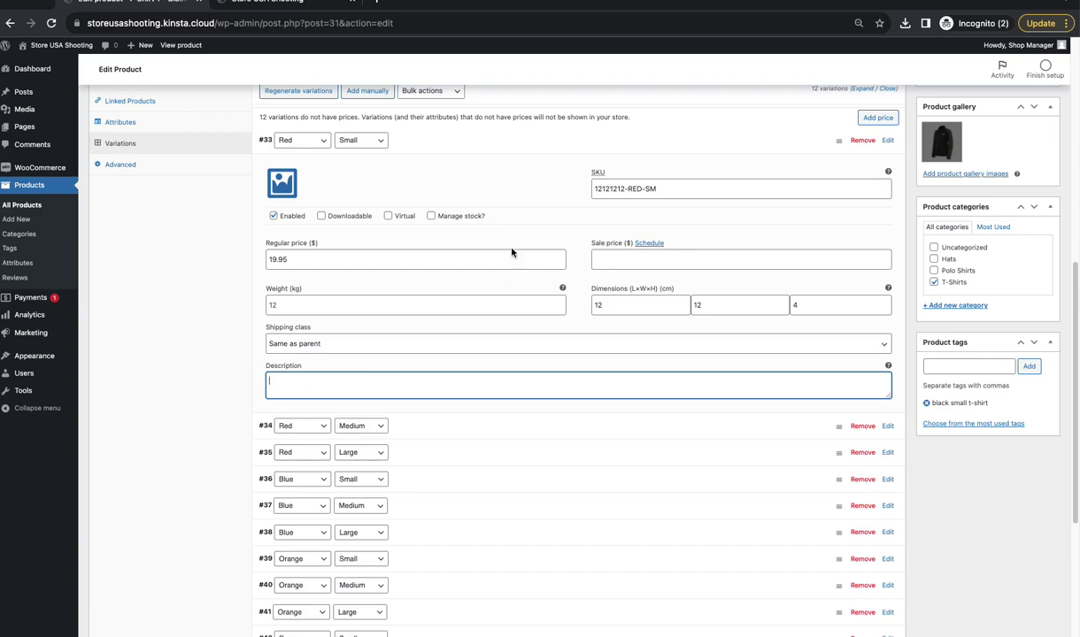
- Set the Red Medium variation's regular price to $18.95, open the Red Large variation and collapse Red Medium
{"action": "left_click", "coordinate": [455, 145]}
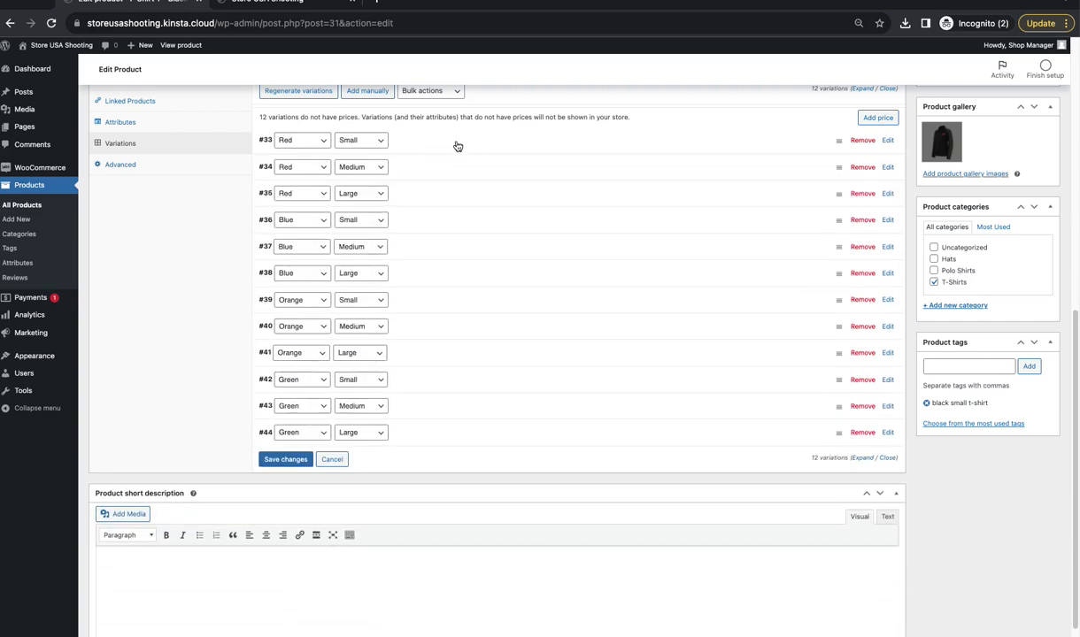
{"action": "left_click", "coordinate": [427, 166]}
{"action": "left_click", "coordinate": [327, 286]}
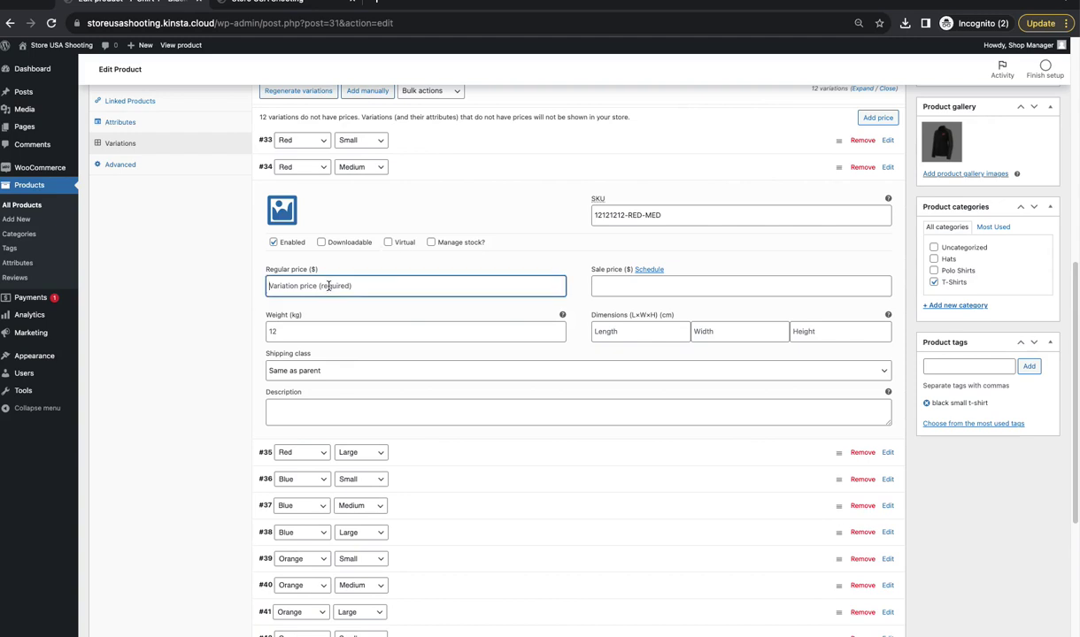
{"action": "type", "text": "18.95"}
{"action": "scroll", "coordinate": [452, 403], "scroll_direction": "down", "scroll_amount": 1}
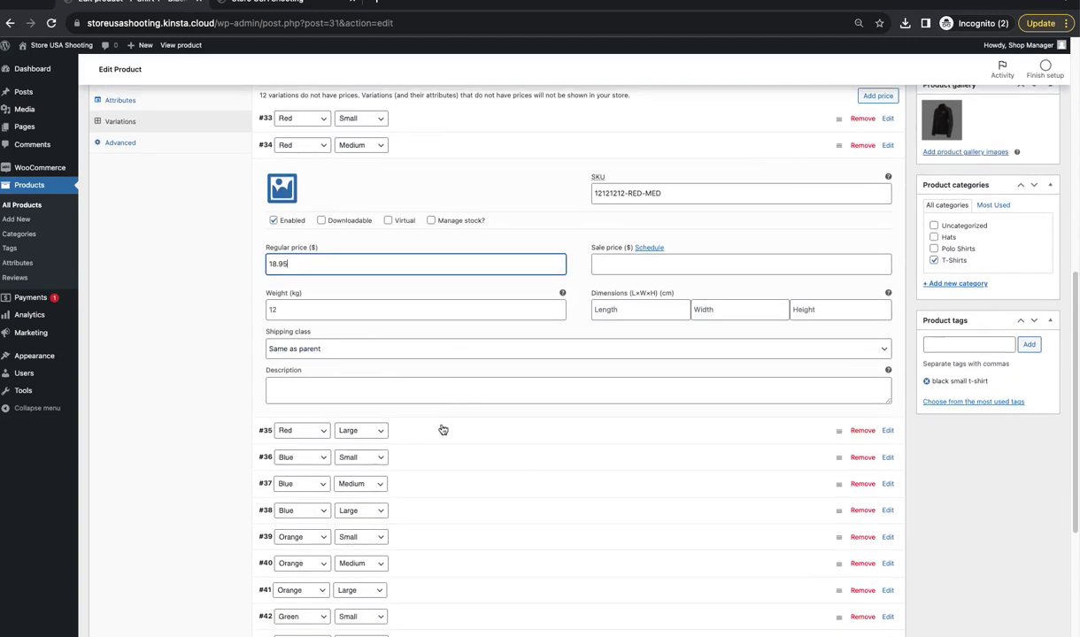
{"action": "left_click", "coordinate": [436, 431]}
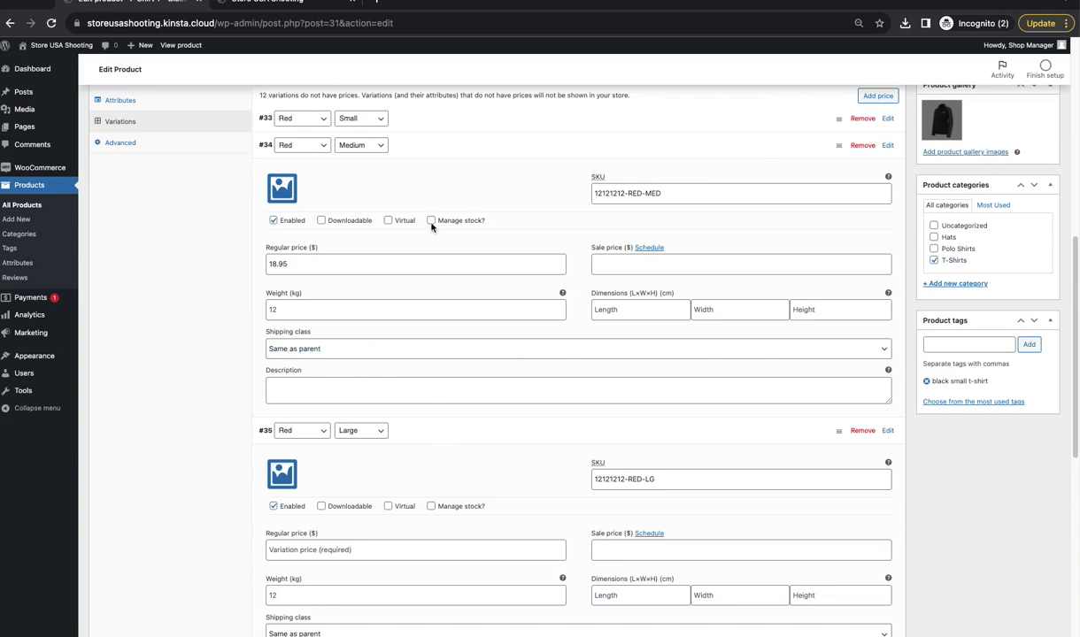
{"action": "left_click", "coordinate": [460, 145]}
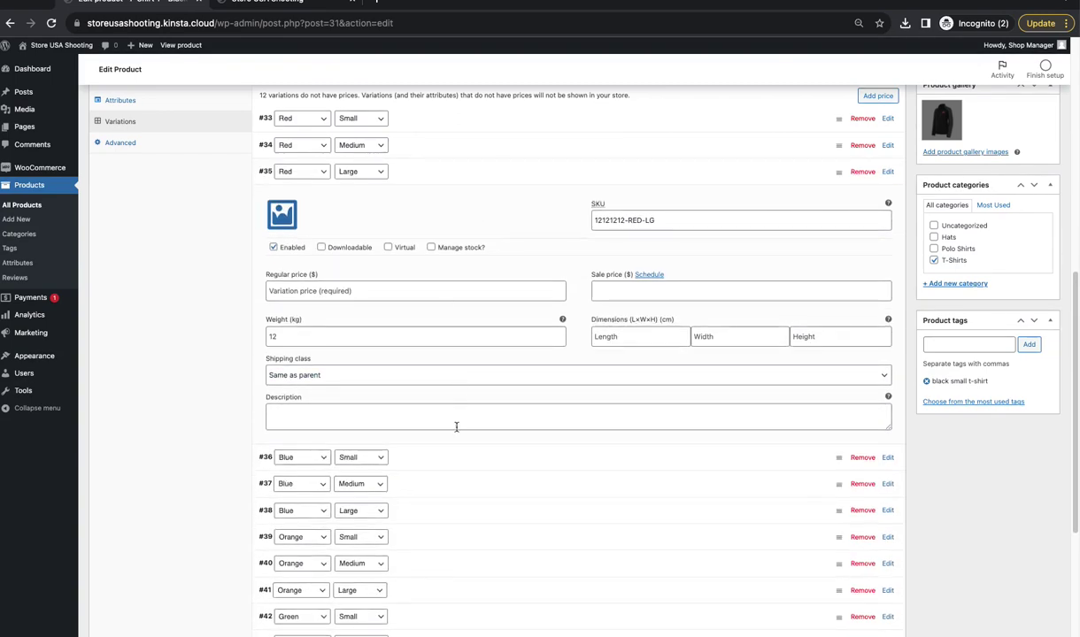
- Set the Blue Small variation's regular price to $24.95 and collapse that variation
{"action": "left_click", "coordinate": [442, 460]}
{"action": "scroll", "coordinate": [439, 463], "scroll_direction": "down", "scroll_amount": 3}
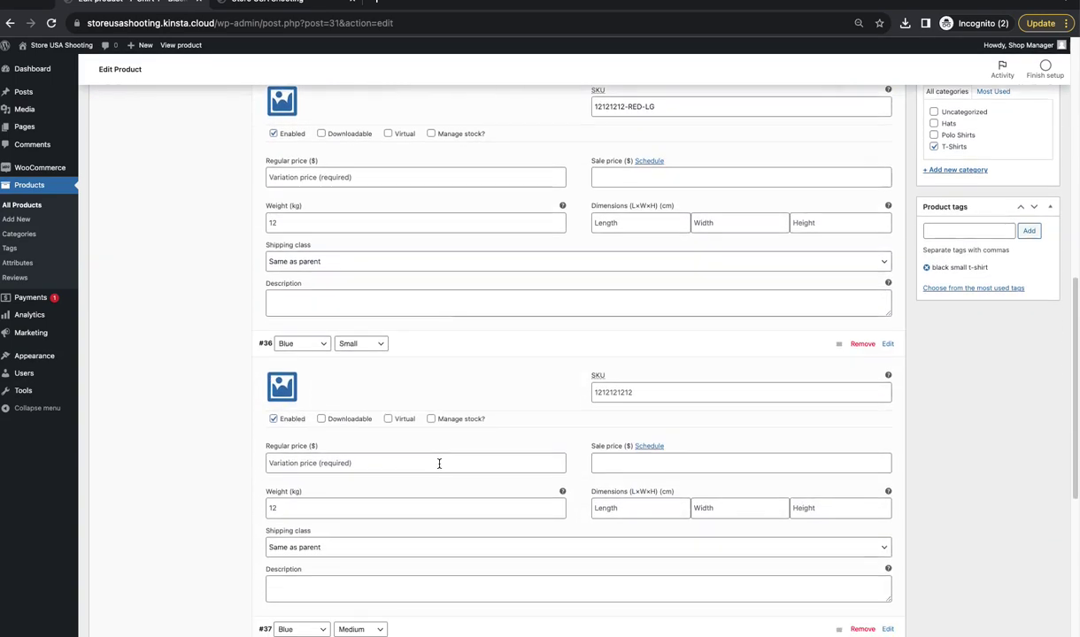
{"action": "scroll", "coordinate": [461, 455], "scroll_direction": "down", "scroll_amount": 2}
{"action": "left_click", "coordinate": [288, 333]}
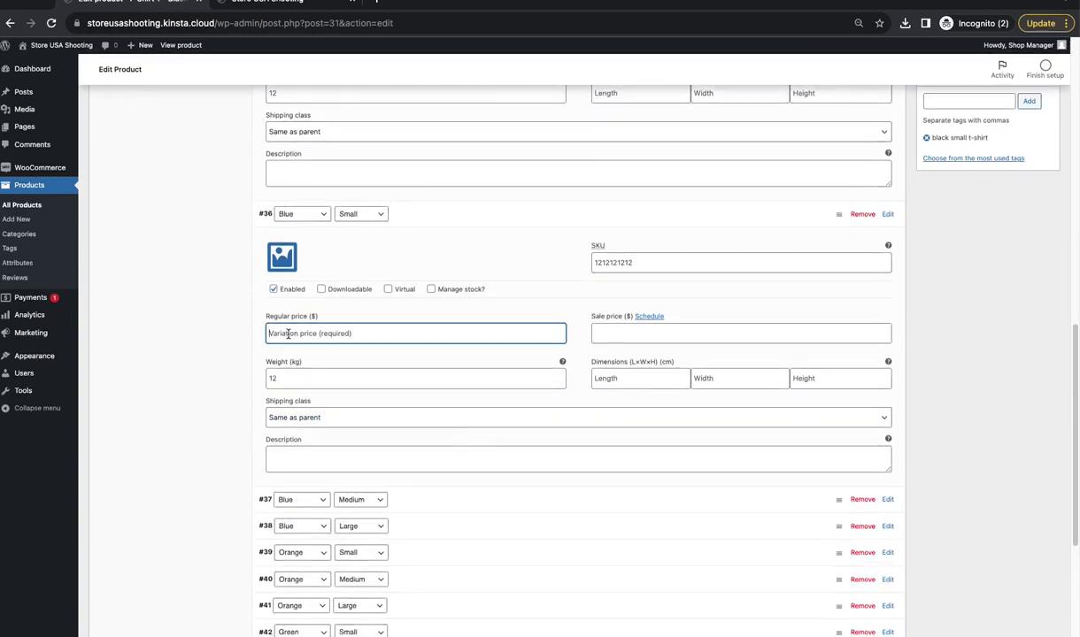
{"action": "type", "text": "24.95"}
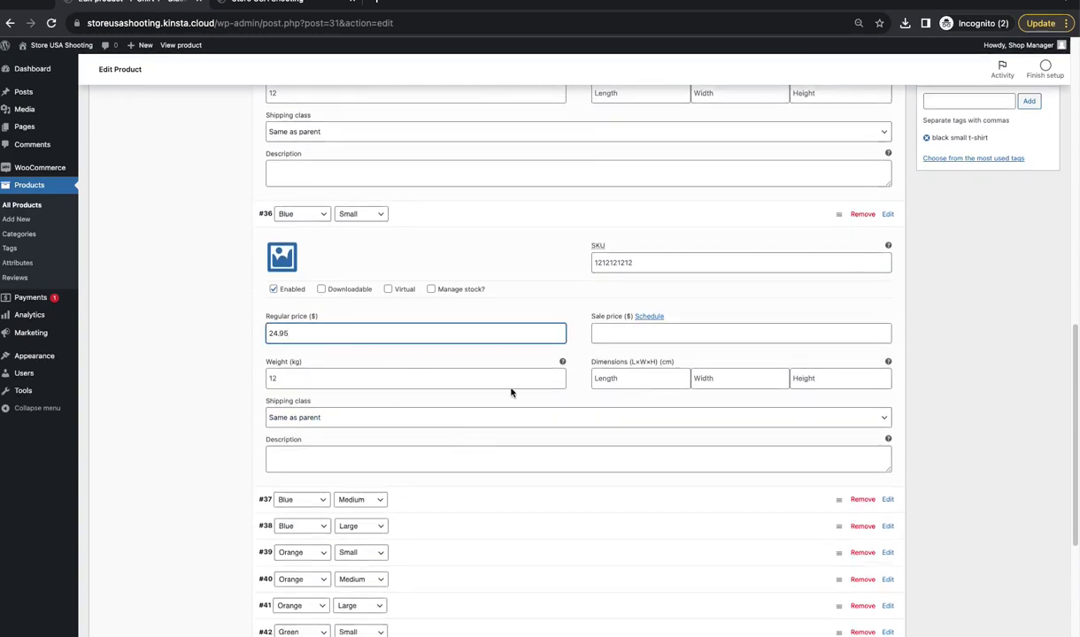
{"action": "scroll", "coordinate": [492, 425], "scroll_direction": "down", "scroll_amount": 1}
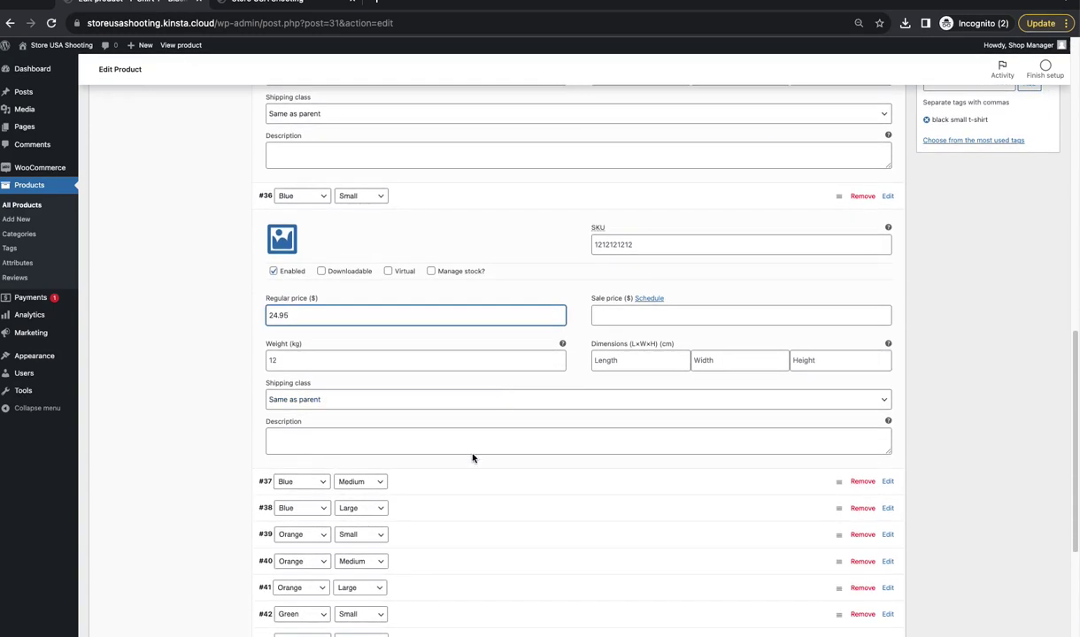
{"action": "left_click", "coordinate": [489, 193]}
- Save the changes made to the product's variations
{"action": "scroll", "coordinate": [535, 282], "scroll_direction": "up", "scroll_amount": 5}
{"action": "scroll", "coordinate": [402, 302], "scroll_direction": "down", "scroll_amount": 5}
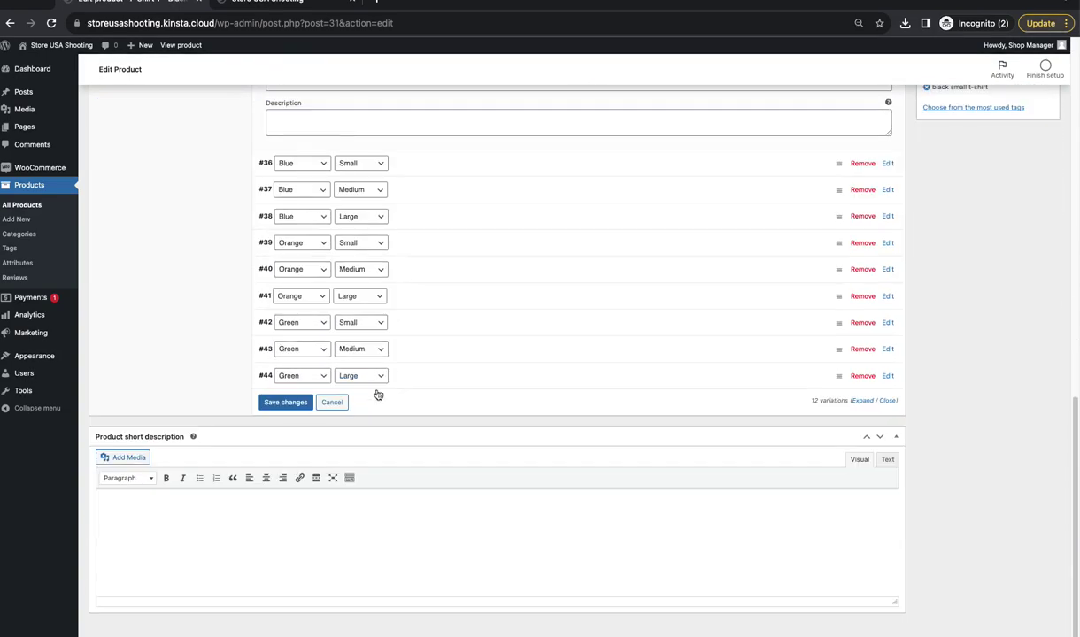
{"action": "left_click", "coordinate": [280, 404]}
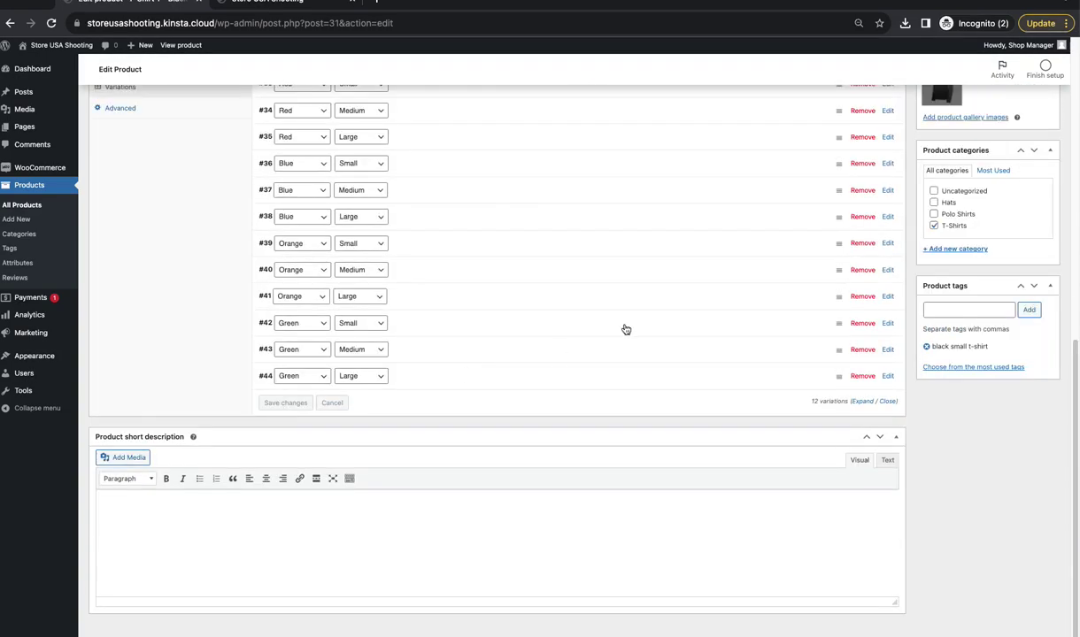
- Open the T-Shirt 1 draft's permalink in a new browser tab and switch to that preview
{"action": "scroll", "coordinate": [921, 407], "scroll_direction": "up", "scroll_amount": 10}
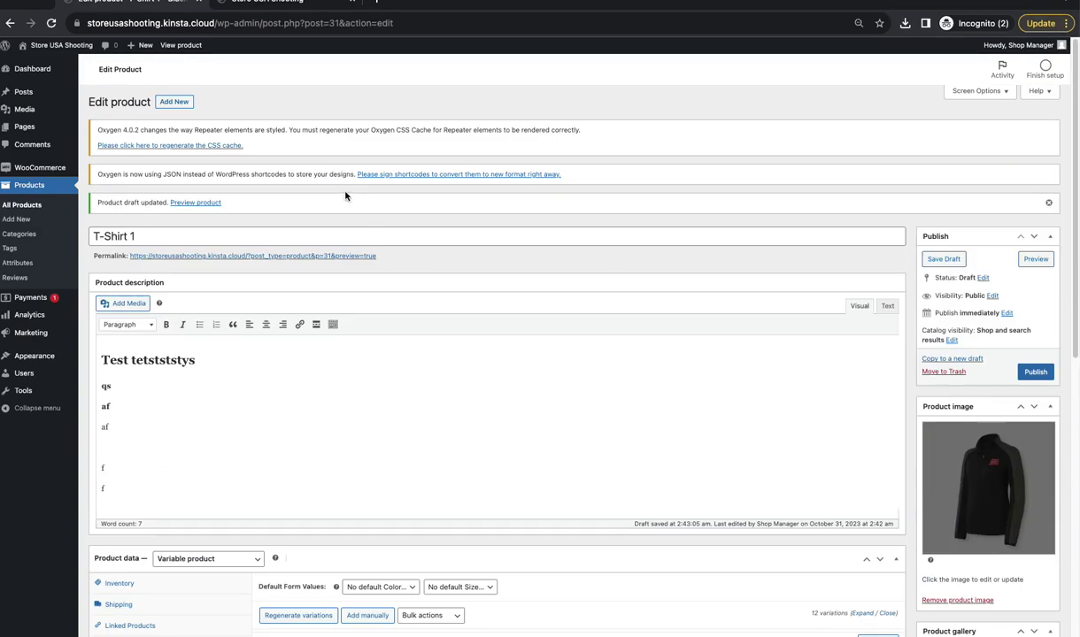
{"action": "right_click", "coordinate": [246, 256]}
{"action": "left_click", "coordinate": [259, 259]}
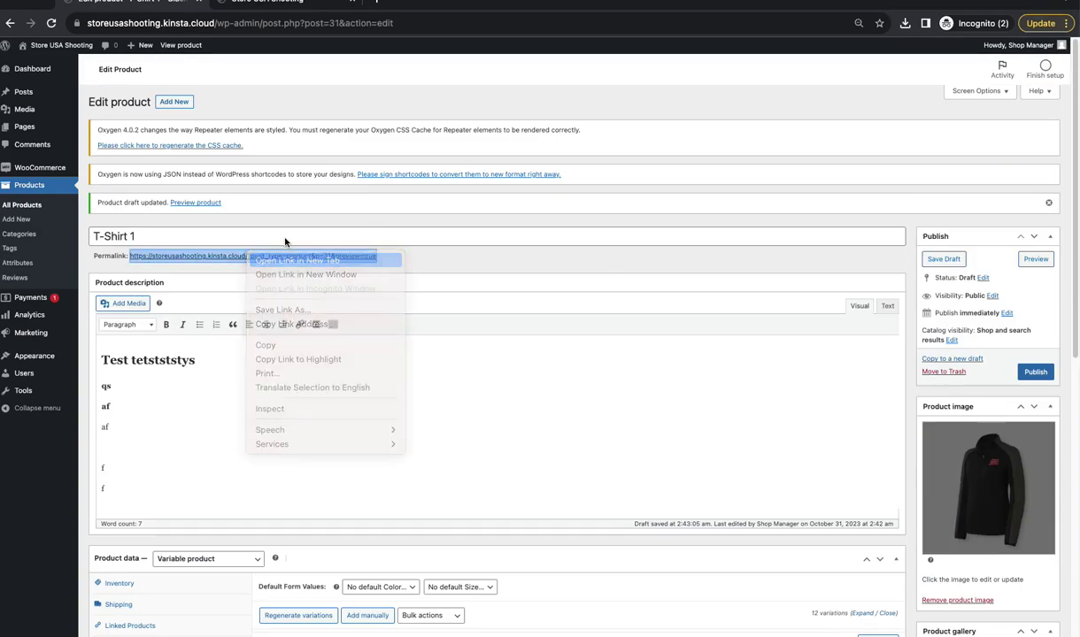
{"action": "left_click", "coordinate": [308, 4]}
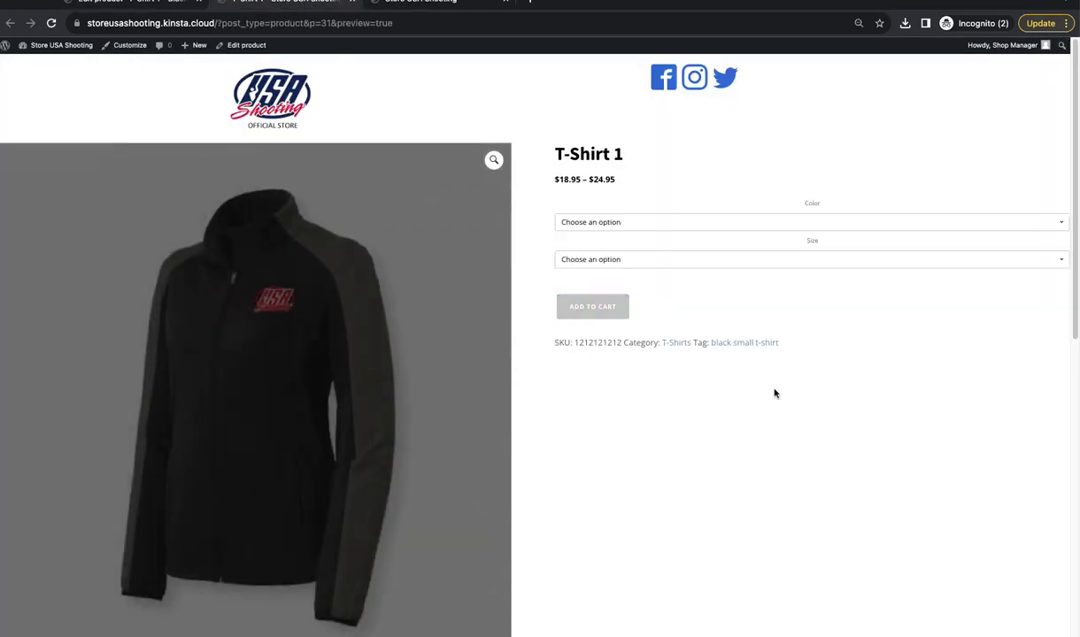
- Check the color choices on the product preview, and select size Small and color Red to view that variation
{"action": "left_click", "coordinate": [744, 223]}
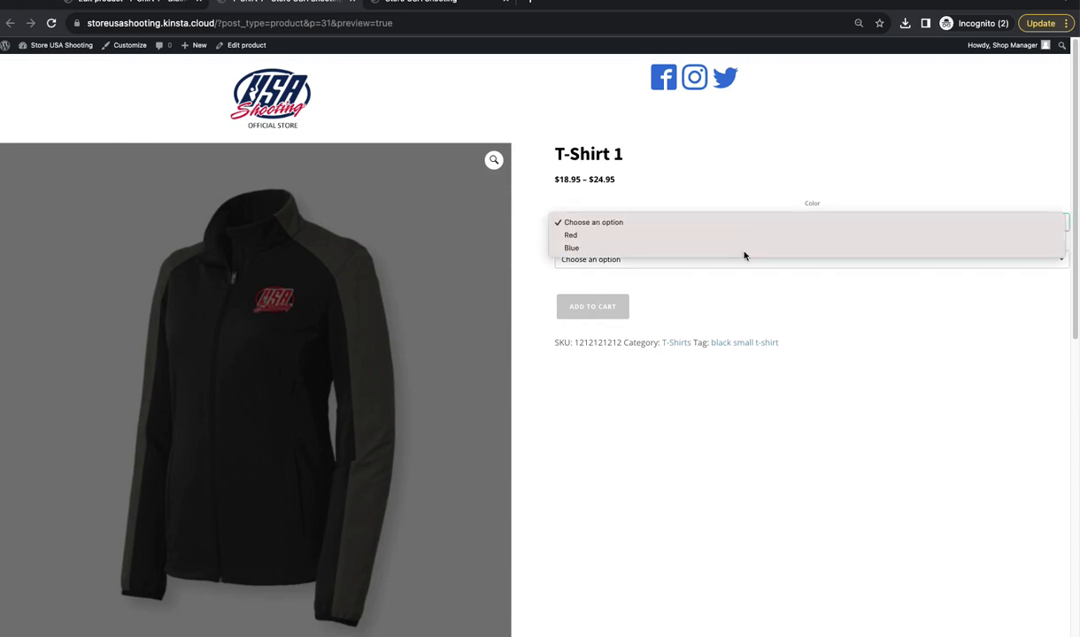
{"action": "left_click", "coordinate": [714, 401]}
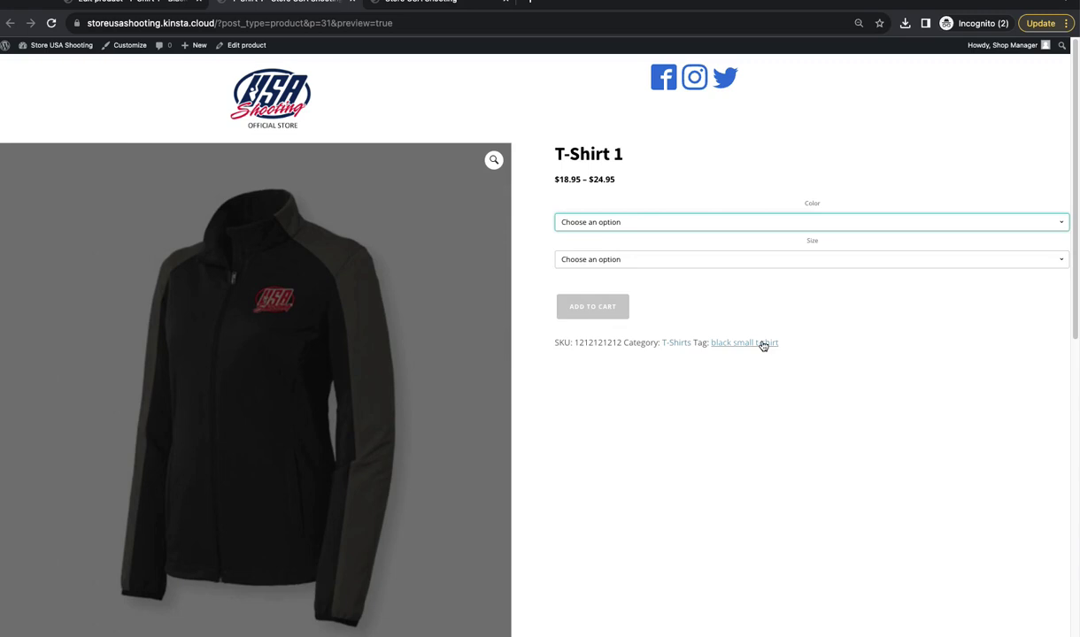
{"action": "left_click", "coordinate": [656, 258]}
{"action": "key", "text": "Return"}
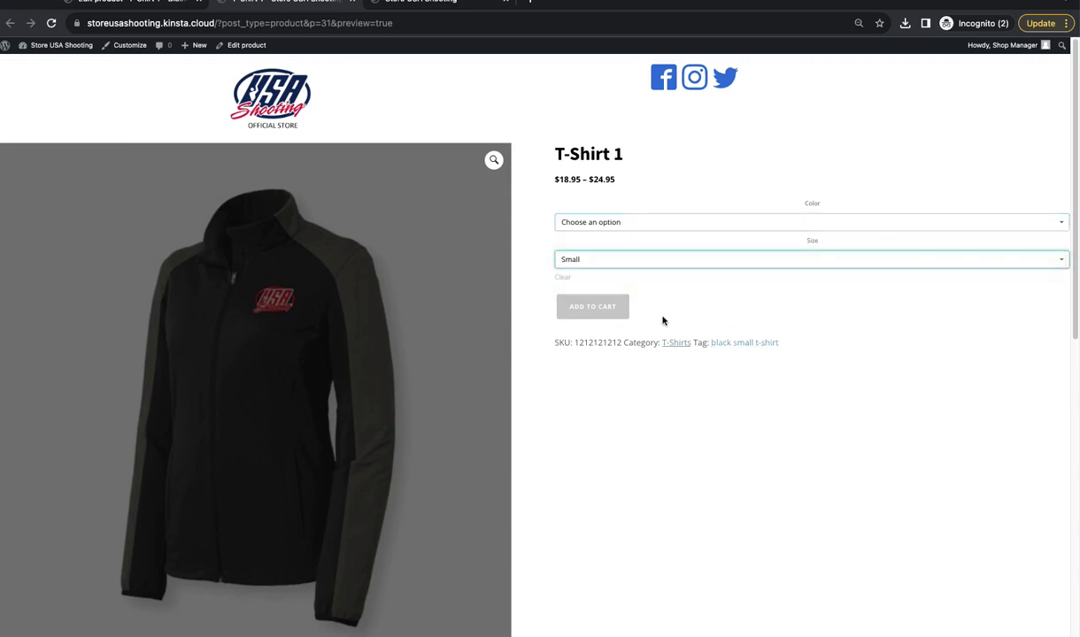
{"action": "left_click", "coordinate": [641, 224]}
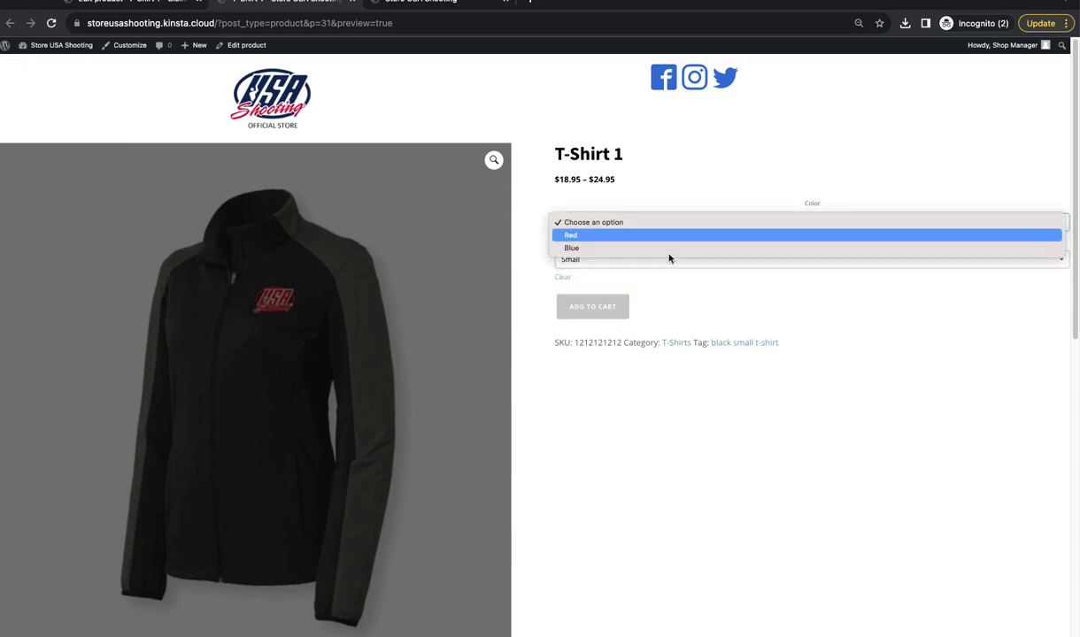
{"action": "key", "text": "Return"}
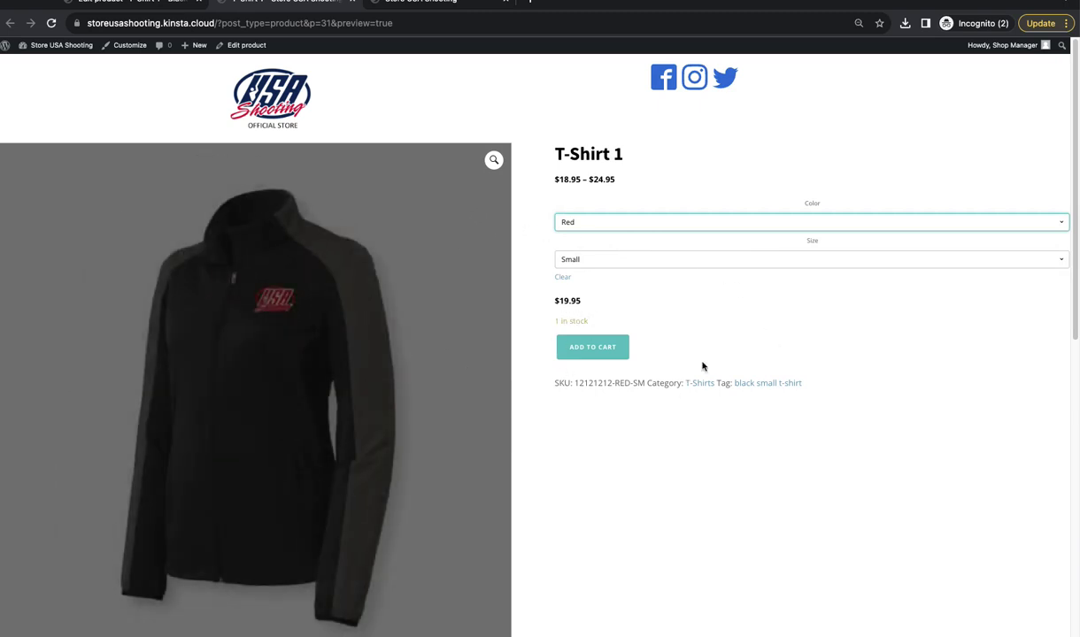
- Switch the previewed color to Blue and check which sizes are offered for it
{"action": "left_click", "coordinate": [667, 220]}
{"action": "left_click", "coordinate": [656, 235]}
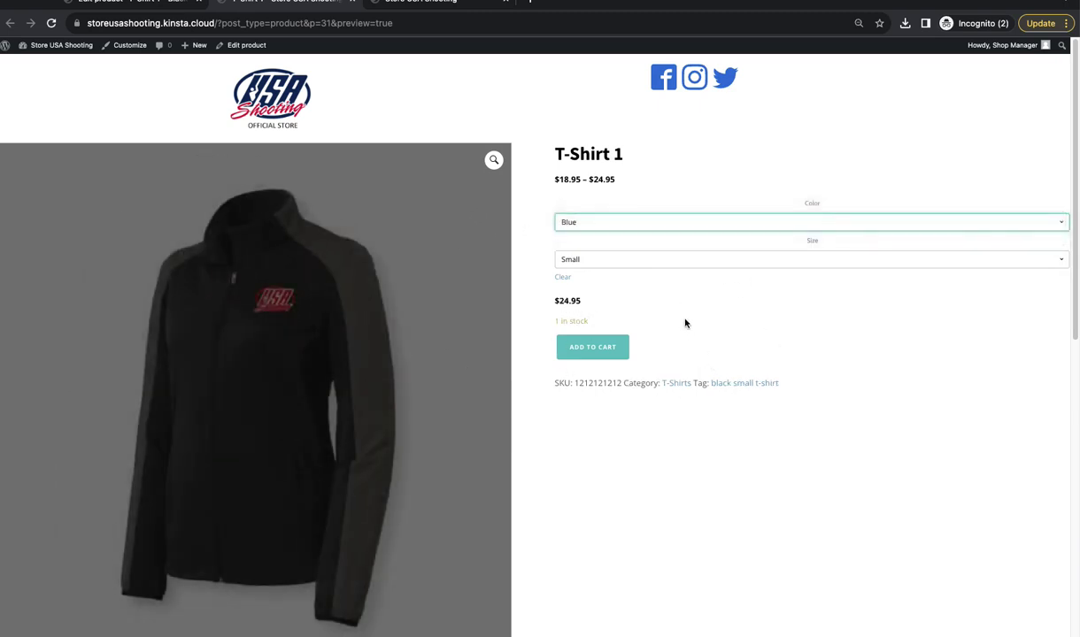
{"action": "left_click", "coordinate": [663, 260]}
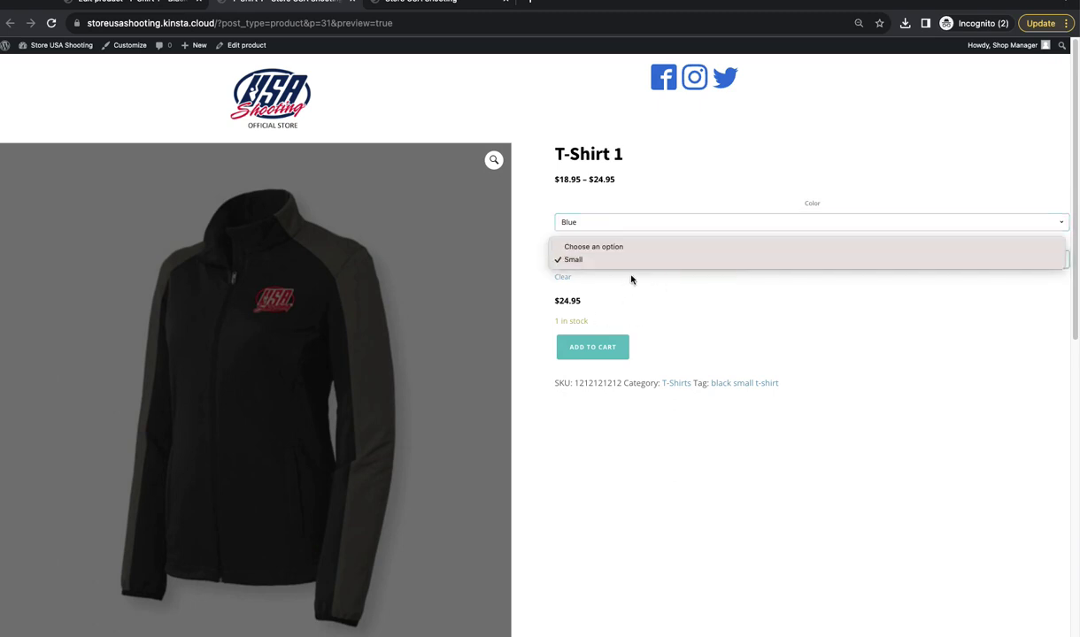
{"action": "left_click", "coordinate": [700, 282]}
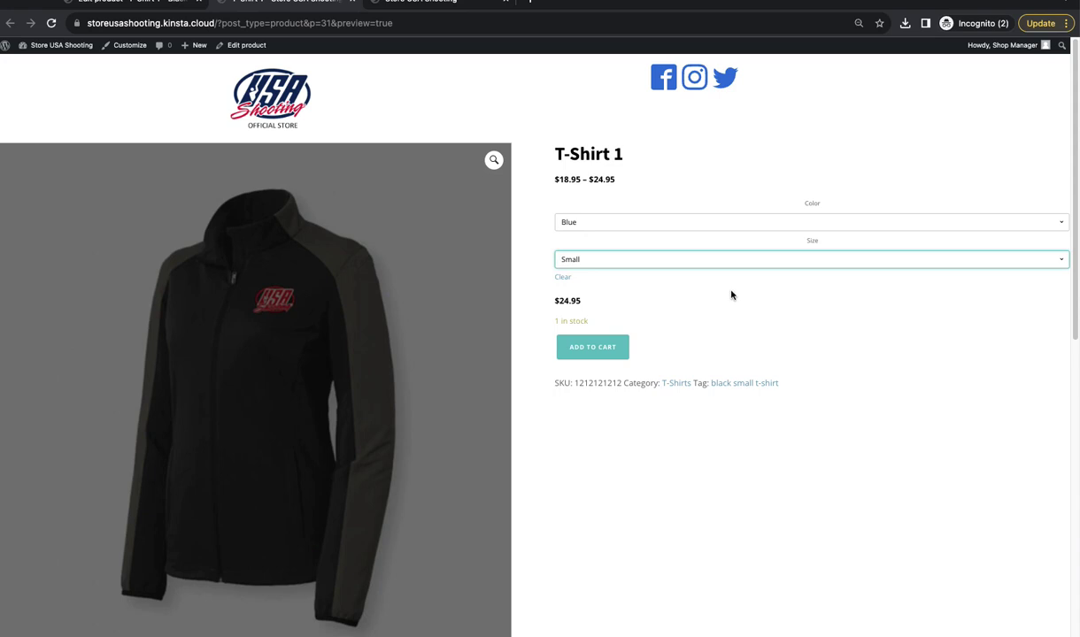
- Select color Red and size Medium in the preview and check the variation's price and SKU
{"action": "left_click", "coordinate": [754, 225]}
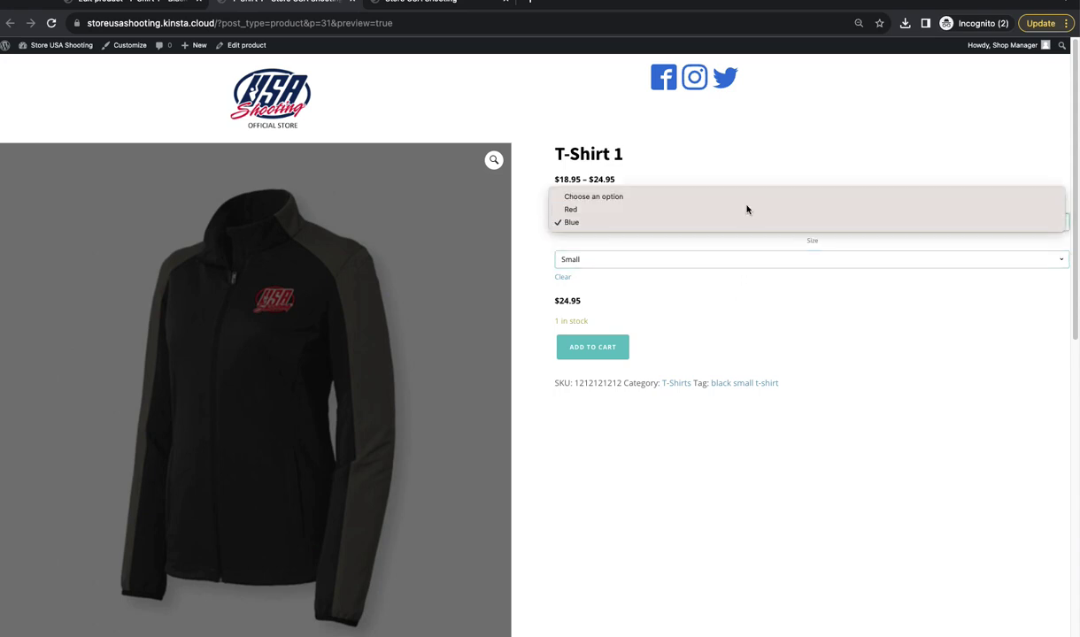
{"action": "left_click", "coordinate": [747, 209]}
{"action": "left_click", "coordinate": [693, 262]}
{"action": "left_click", "coordinate": [690, 272]}
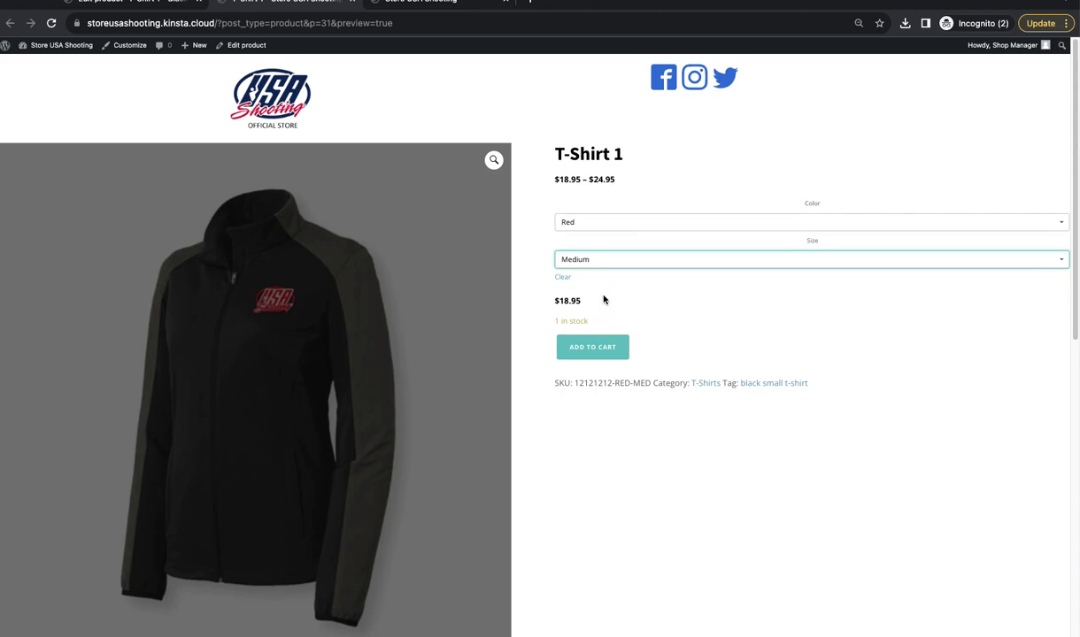
{"action": "left_click_drag", "start_coordinate": [644, 384], "coordinate": [554, 384]}
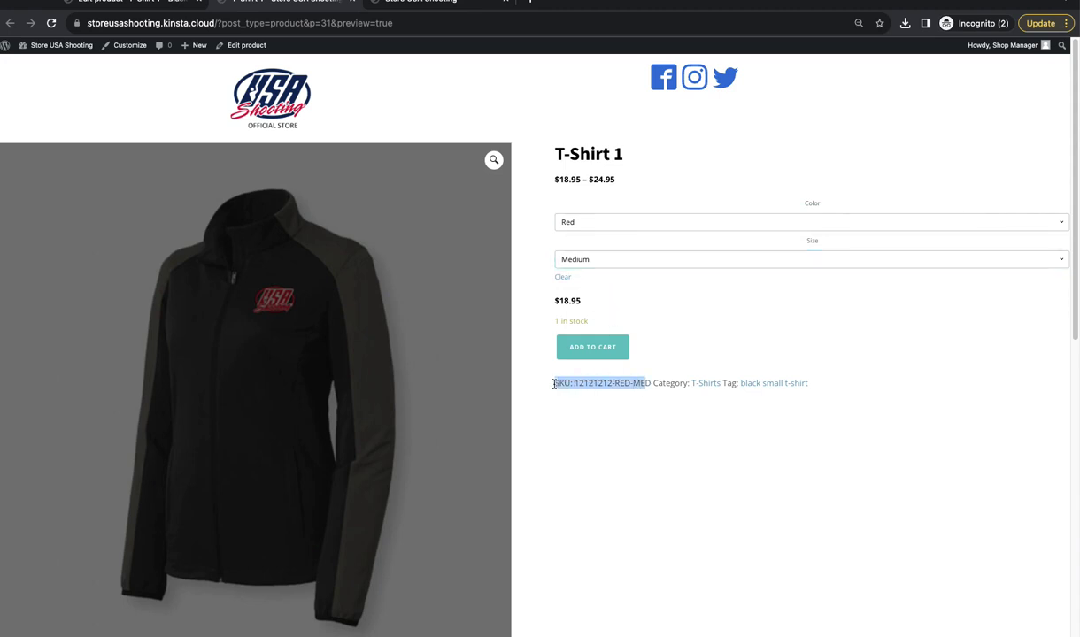
{"action": "left_click", "coordinate": [593, 413]}
- Check the color choices for size Medium and reset both the color and size selections to no option
{"action": "left_click", "coordinate": [697, 224]}
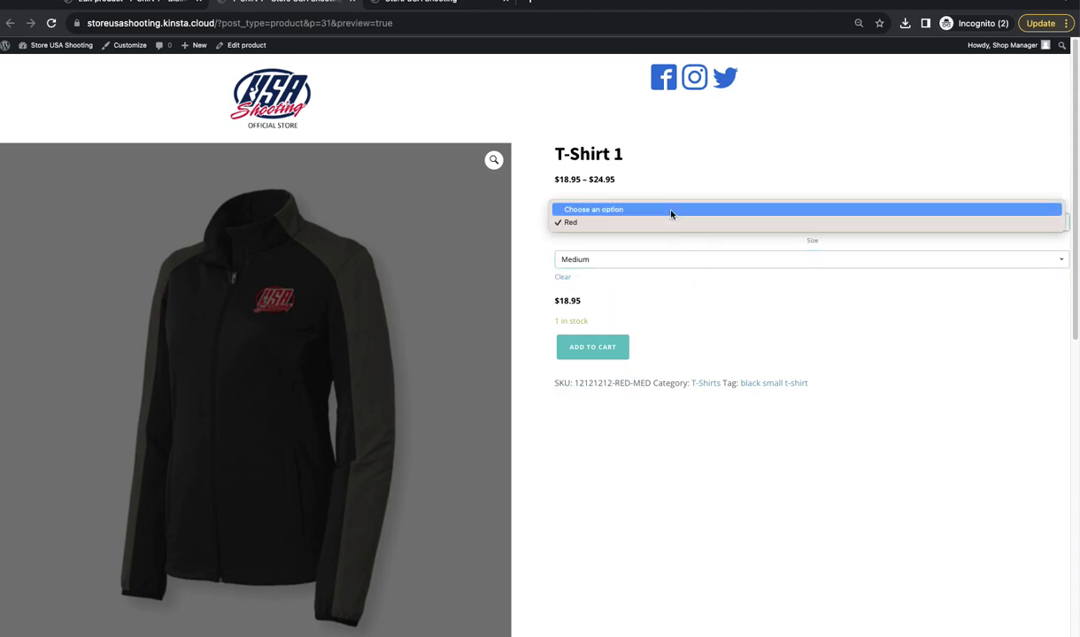
{"action": "left_click", "coordinate": [673, 213]}
{"action": "left_click", "coordinate": [617, 263]}
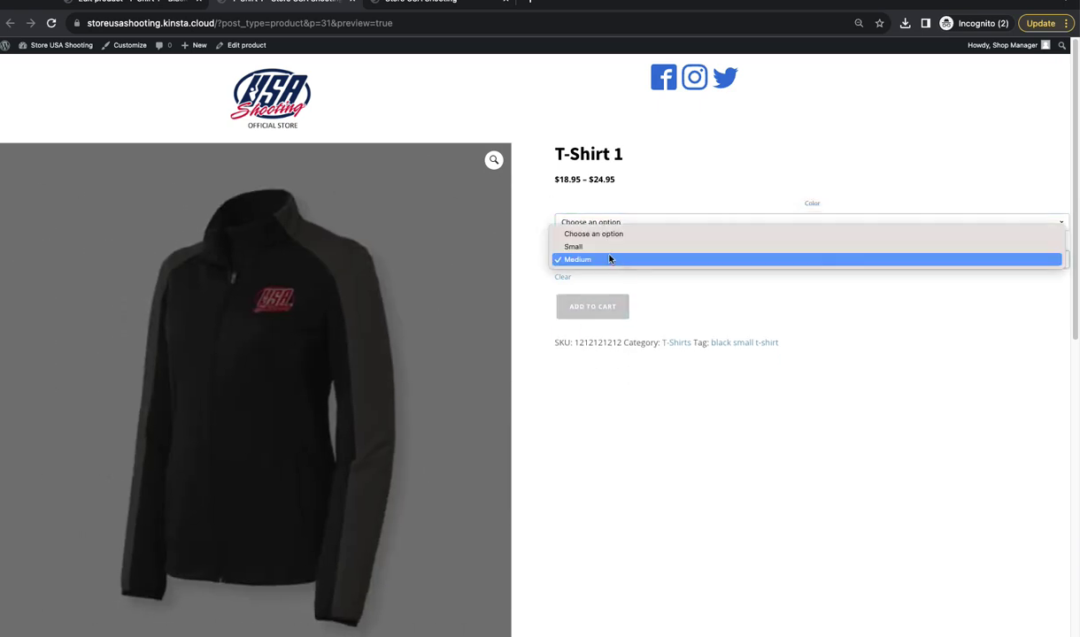
{"action": "left_click", "coordinate": [614, 246]}
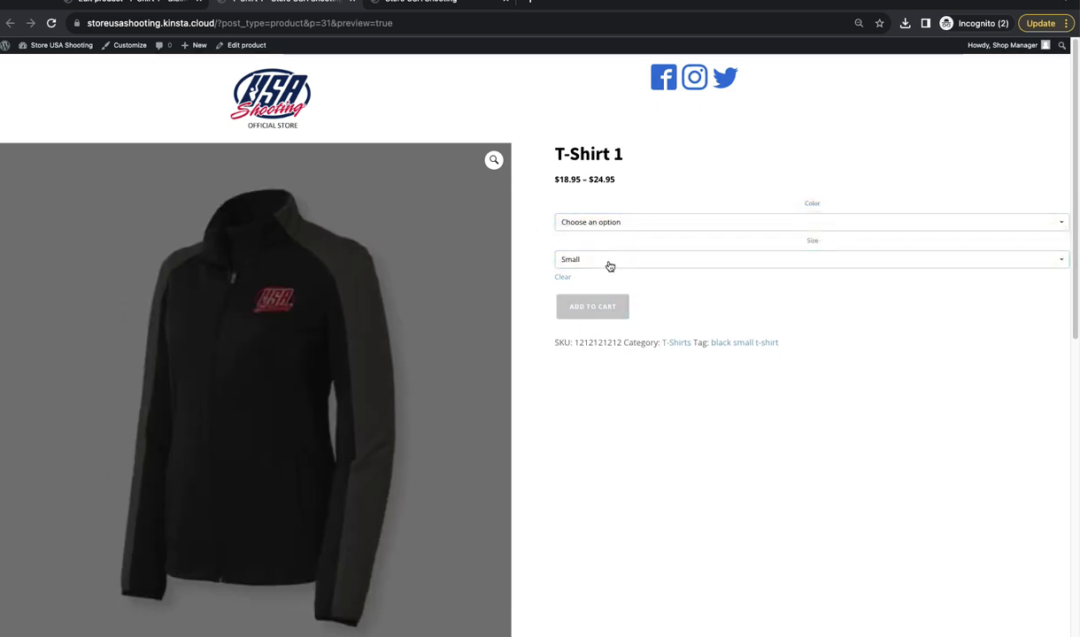
{"action": "left_click", "coordinate": [611, 257]}
{"action": "left_click", "coordinate": [610, 248]}
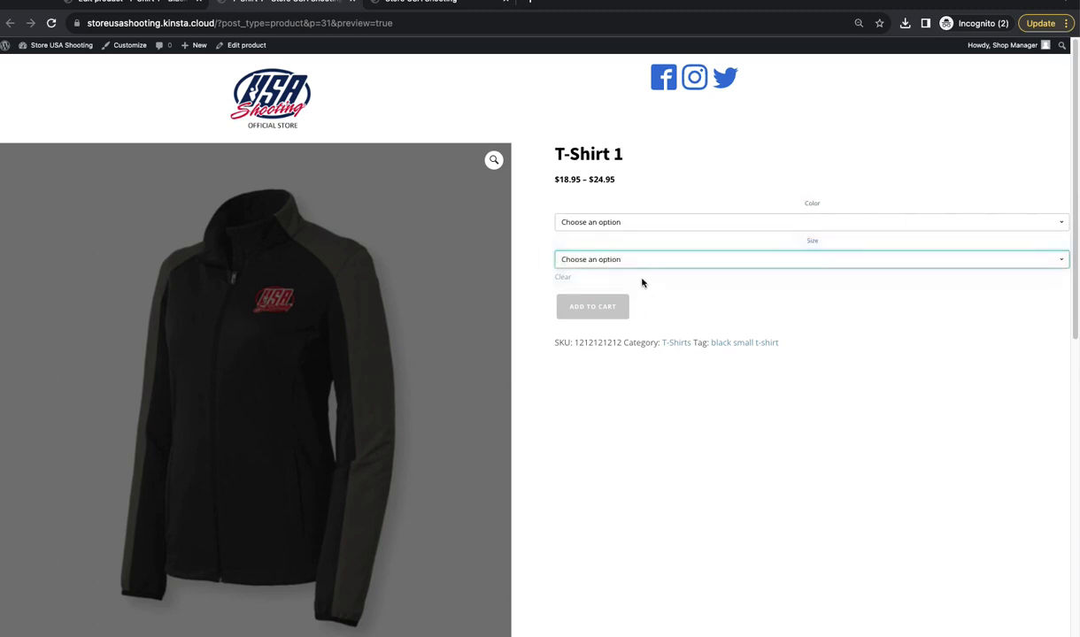
- Select color Red and size Small again to check that variation's price and SKU
{"action": "left_click", "coordinate": [612, 223]}
{"action": "left_click", "coordinate": [607, 235]}
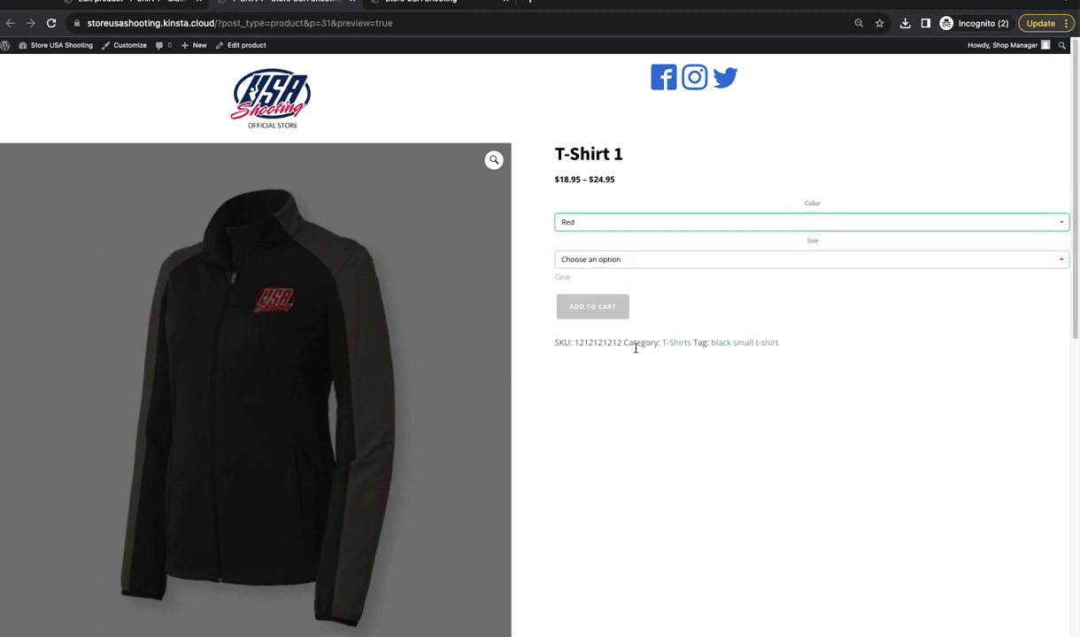
{"action": "left_click", "coordinate": [586, 259]}
{"action": "left_click", "coordinate": [612, 274]}
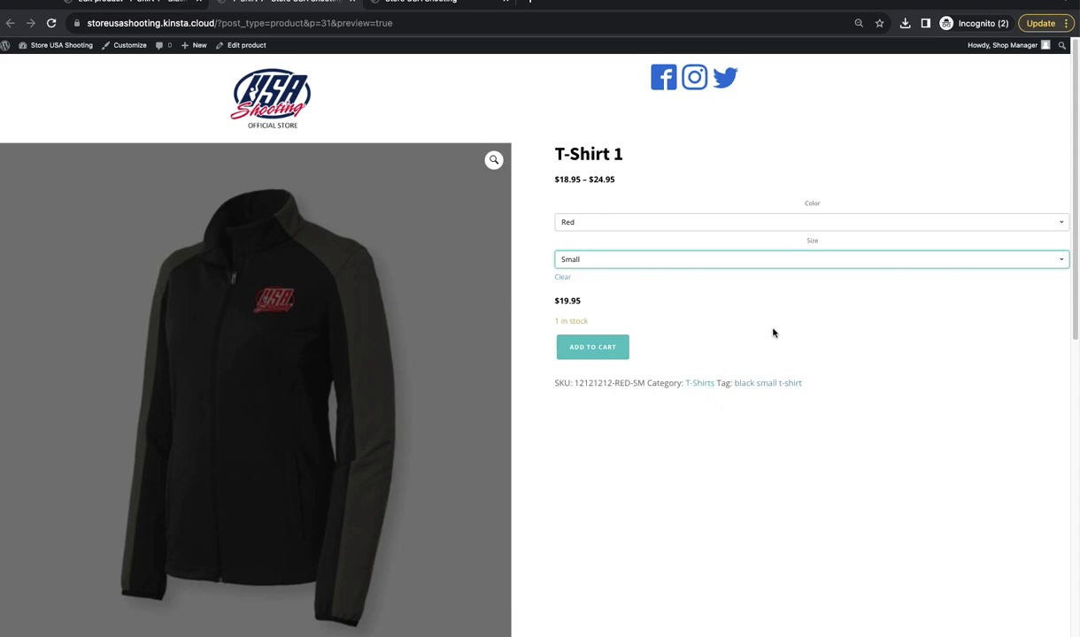
- Return to the product editor and review the variations list, the short description field and the product description
{"action": "left_click", "coordinate": [161, 5]}
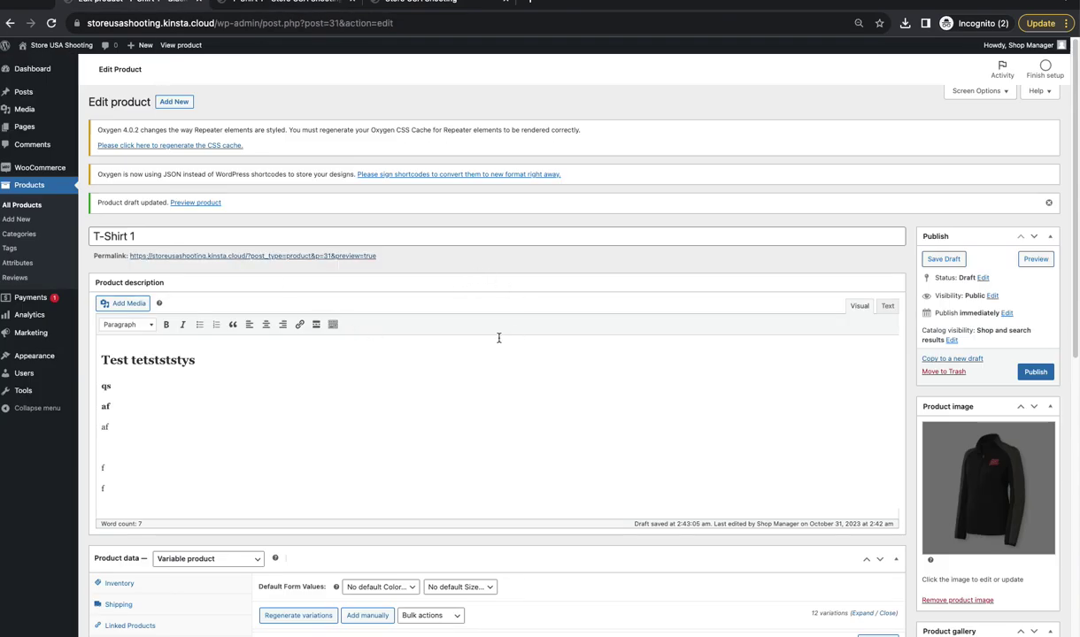
{"action": "scroll", "coordinate": [499, 337], "scroll_direction": "down", "scroll_amount": 5}
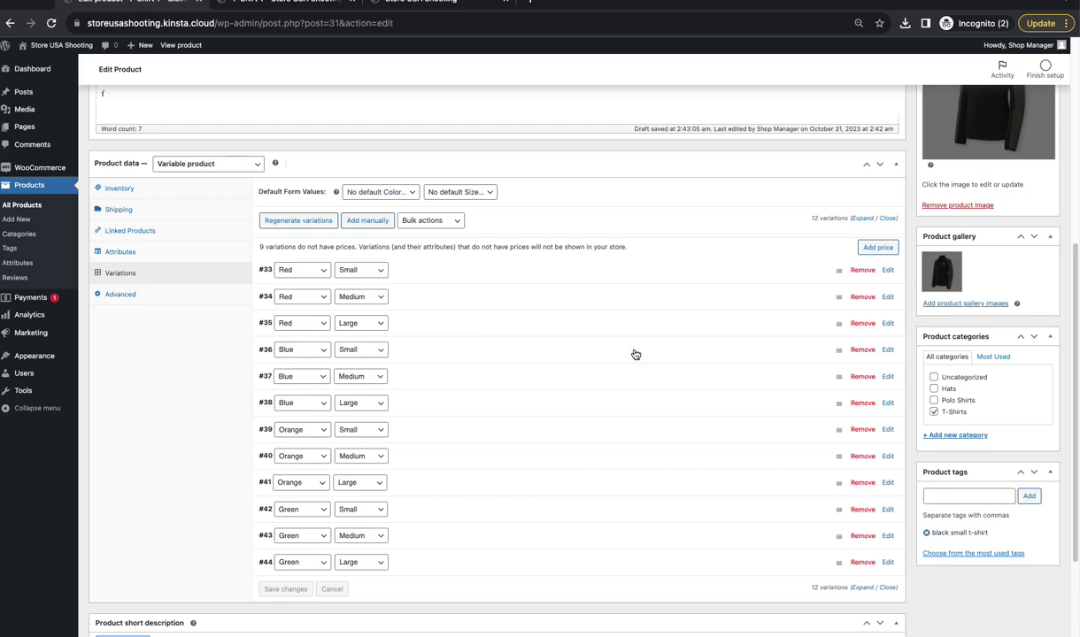
{"action": "scroll", "coordinate": [634, 354], "scroll_direction": "down", "scroll_amount": 2}
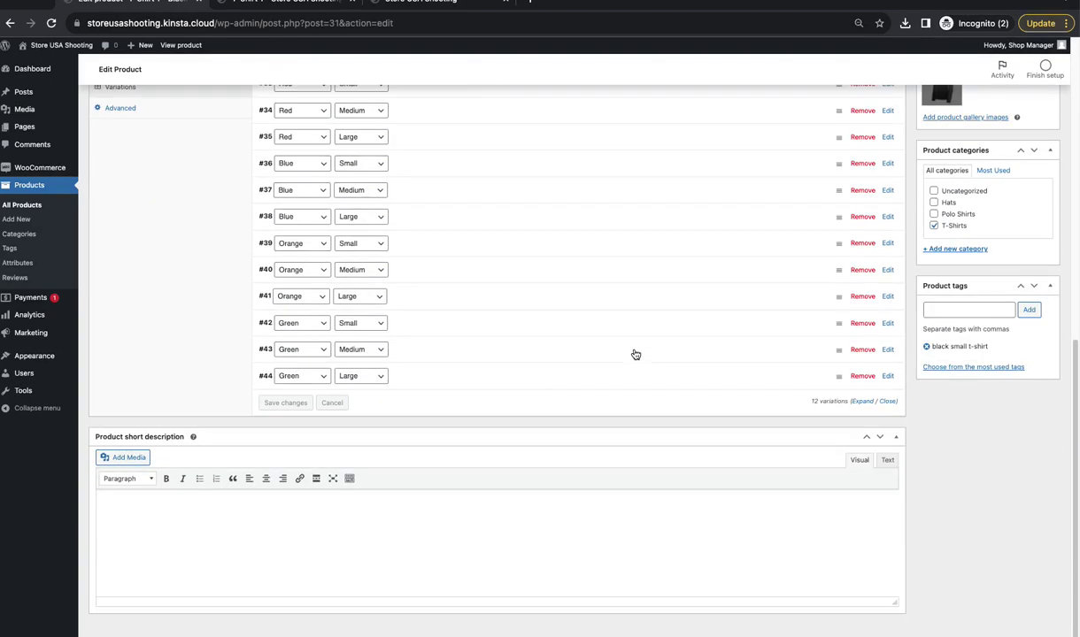
{"action": "left_click", "coordinate": [357, 537]}
{"action": "scroll", "coordinate": [417, 518], "scroll_direction": "up", "scroll_amount": 12}
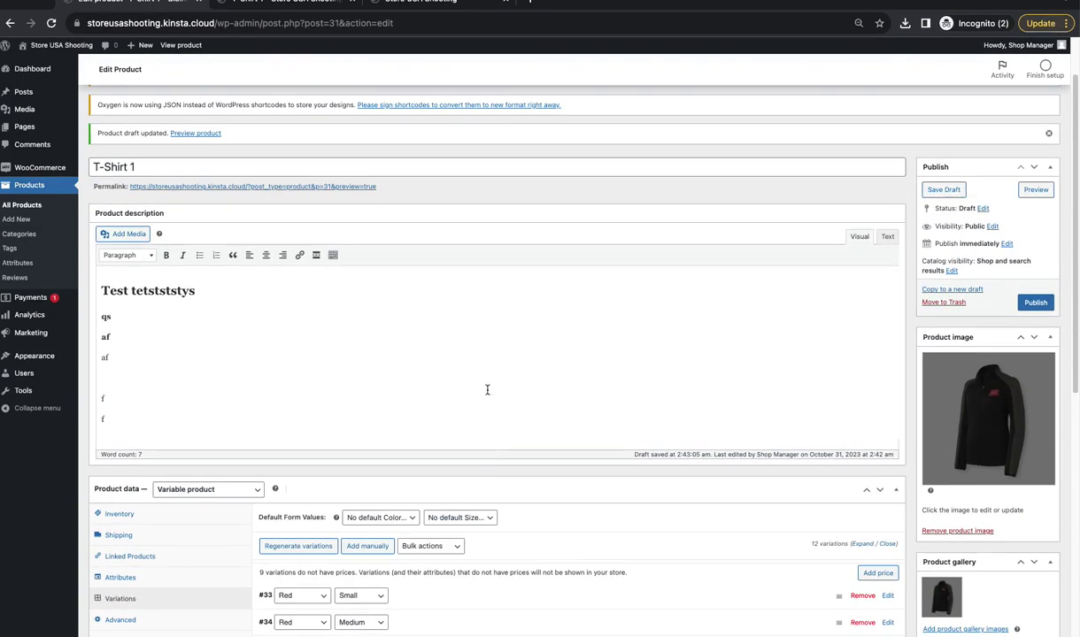
- Review the T-Shirt 1 product's variations and categories and publish the product
{"action": "scroll", "coordinate": [921, 452], "scroll_direction": "down", "scroll_amount": 5}
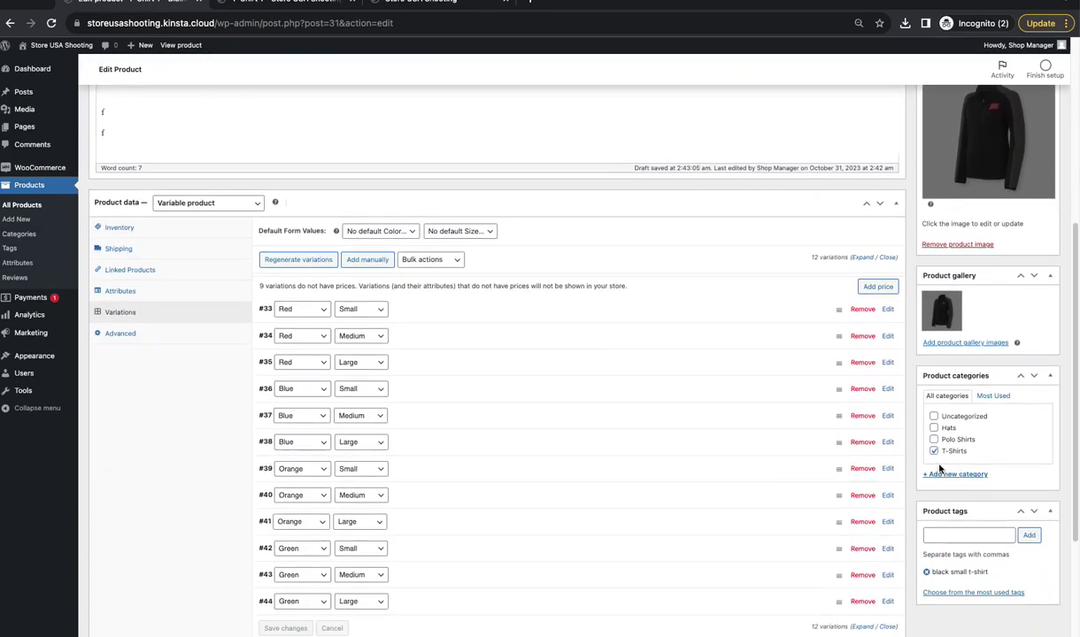
{"action": "scroll", "coordinate": [944, 462], "scroll_direction": "up", "scroll_amount": 5}
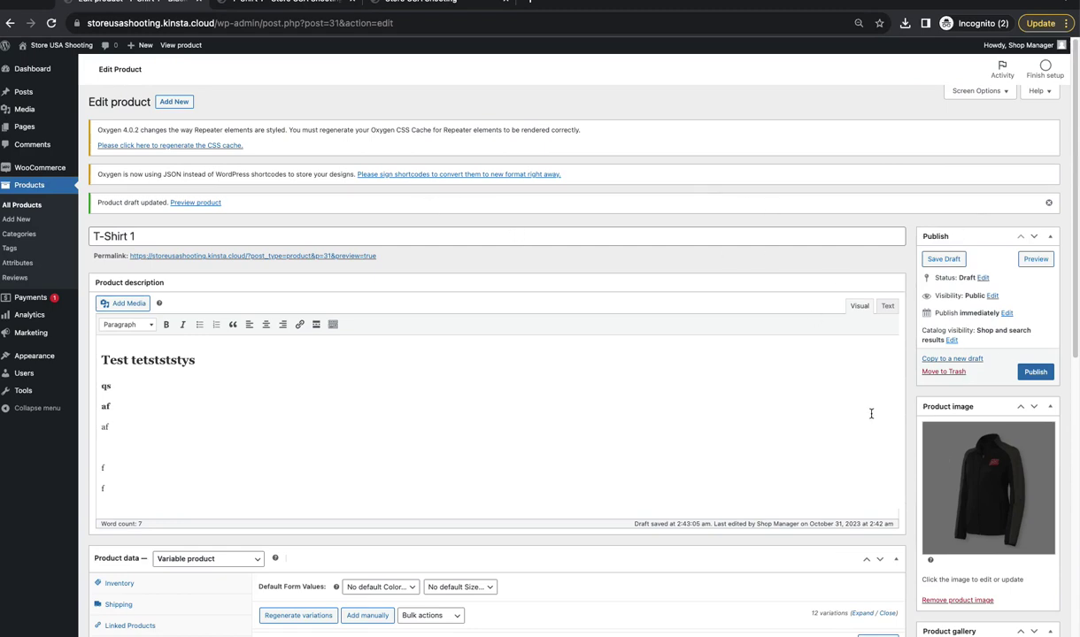
{"action": "left_click", "coordinate": [1036, 372]}
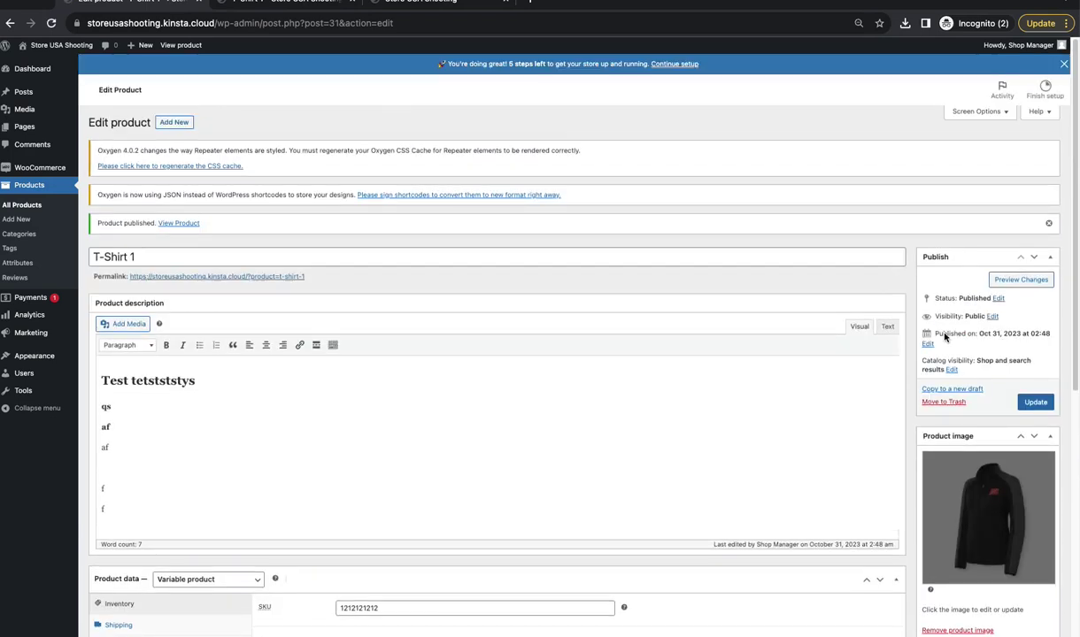
{"action": "left_click", "coordinate": [929, 345]}
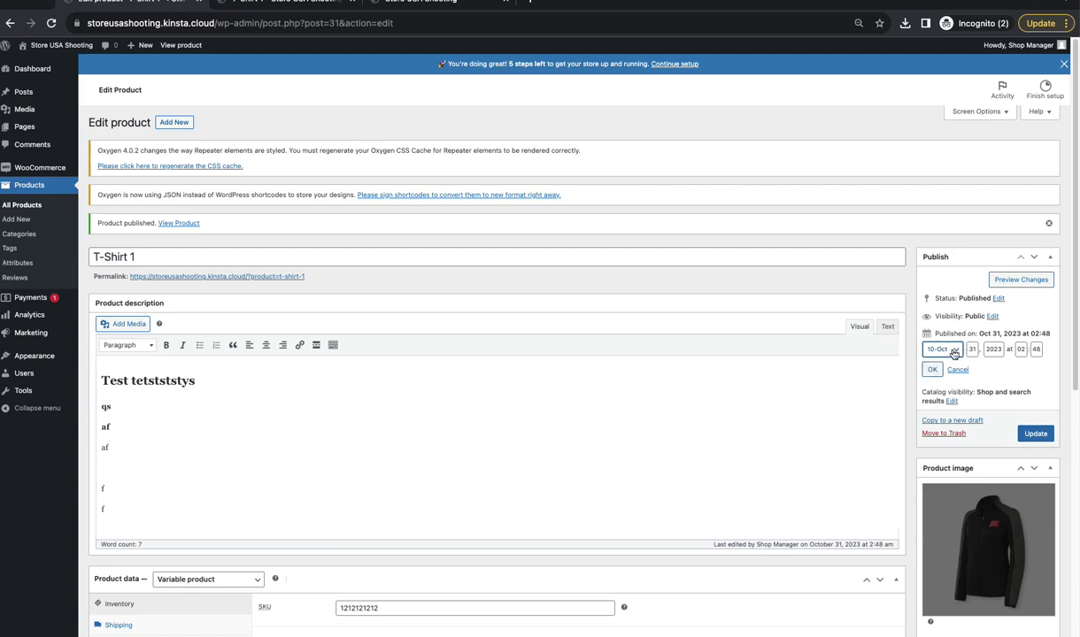
{"action": "left_click", "coordinate": [954, 351]}
{"action": "left_click", "coordinate": [948, 359]}
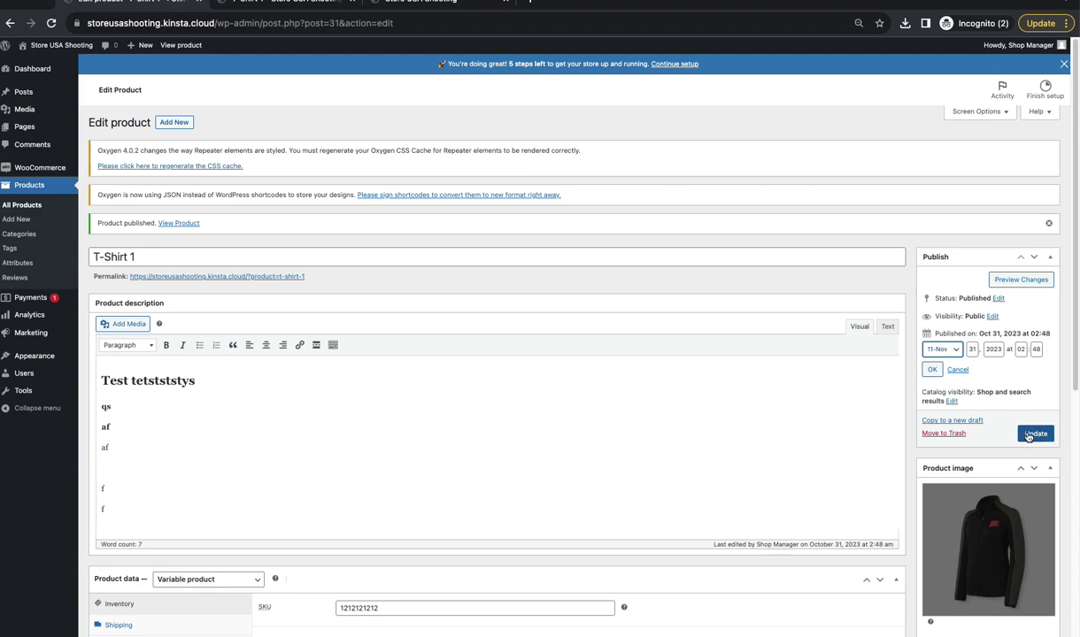
{"action": "left_click", "coordinate": [957, 369]}
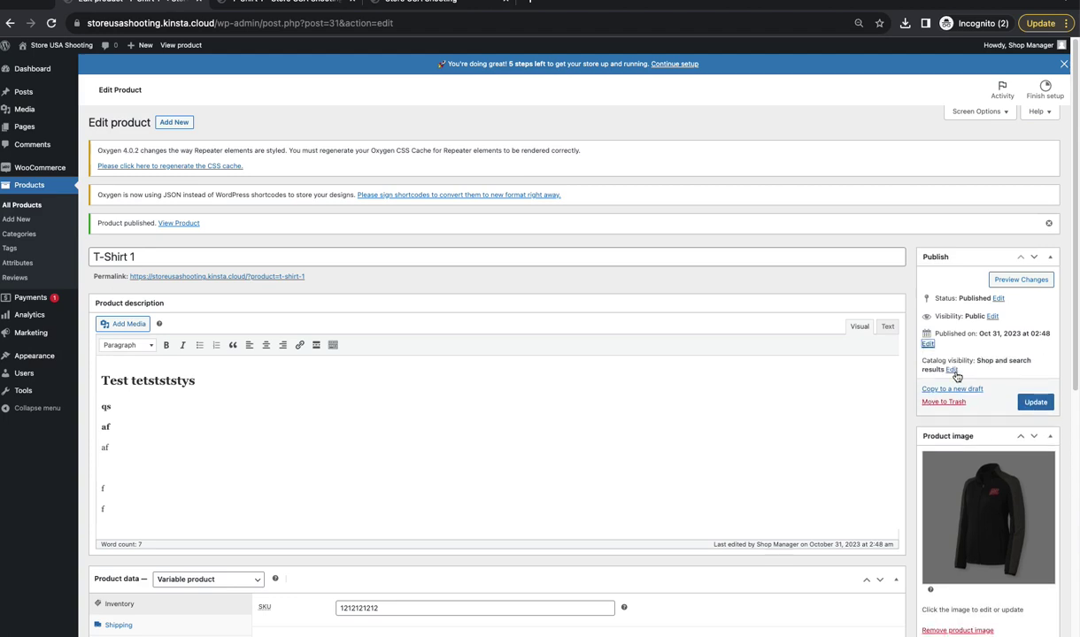
- Set the T-Shirt 1 product's status back to Draft and update the product
{"action": "left_click", "coordinate": [998, 299]}
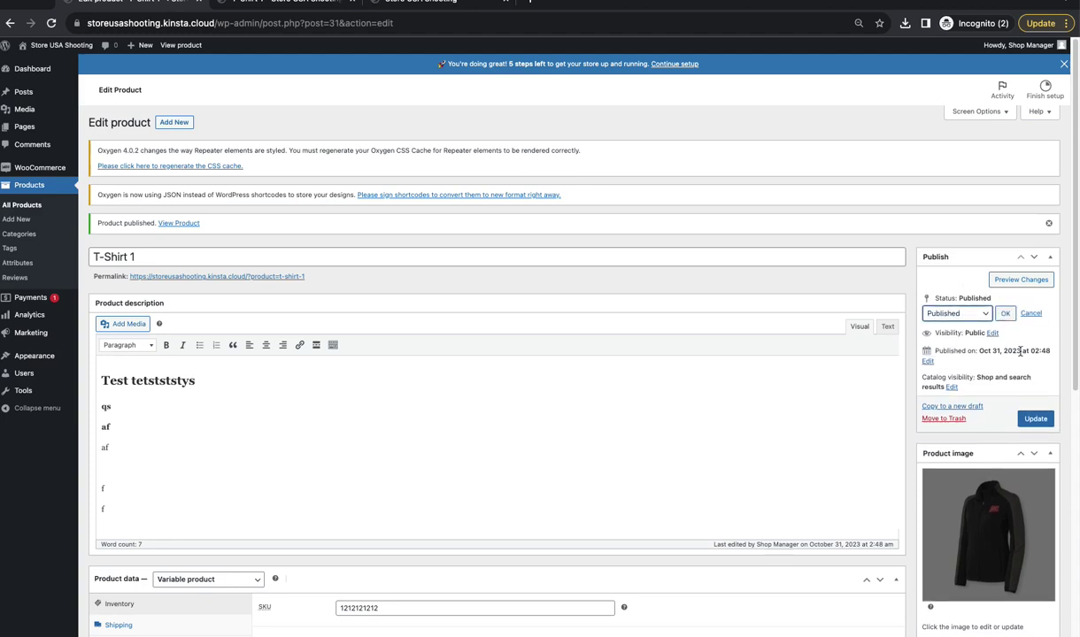
{"action": "left_click", "coordinate": [946, 314]}
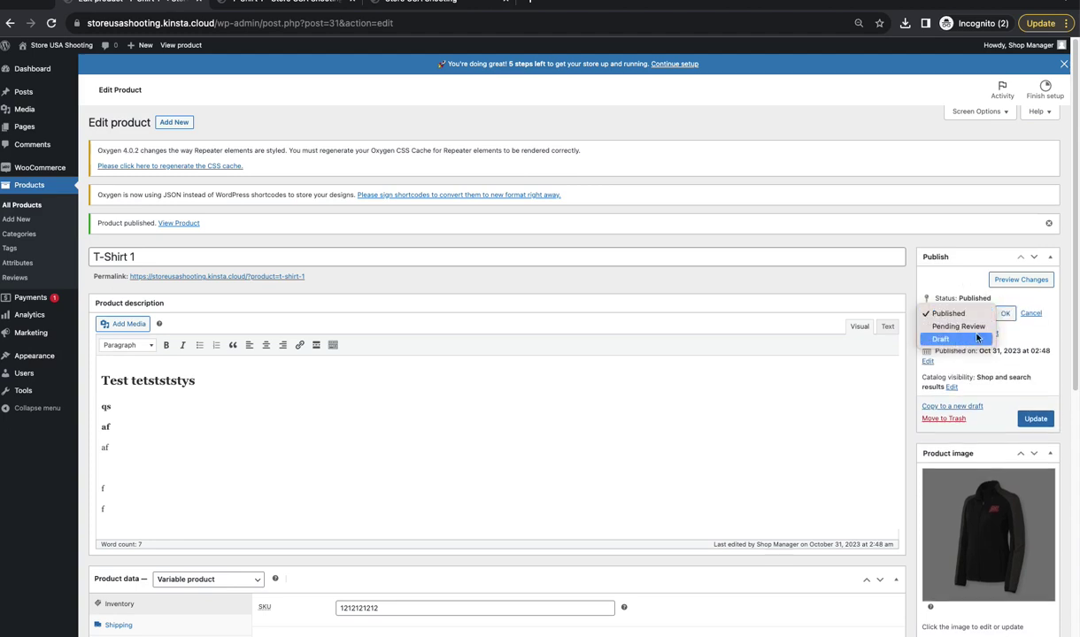
{"action": "left_click", "coordinate": [949, 343]}
{"action": "left_click", "coordinate": [1005, 314]}
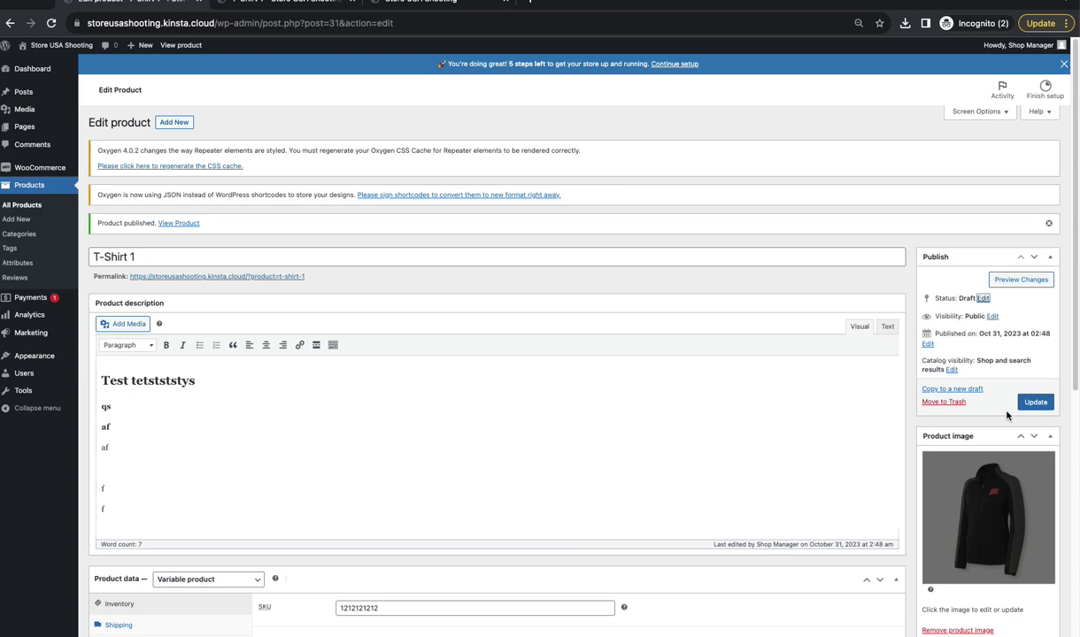
{"action": "left_click", "coordinate": [1036, 403]}
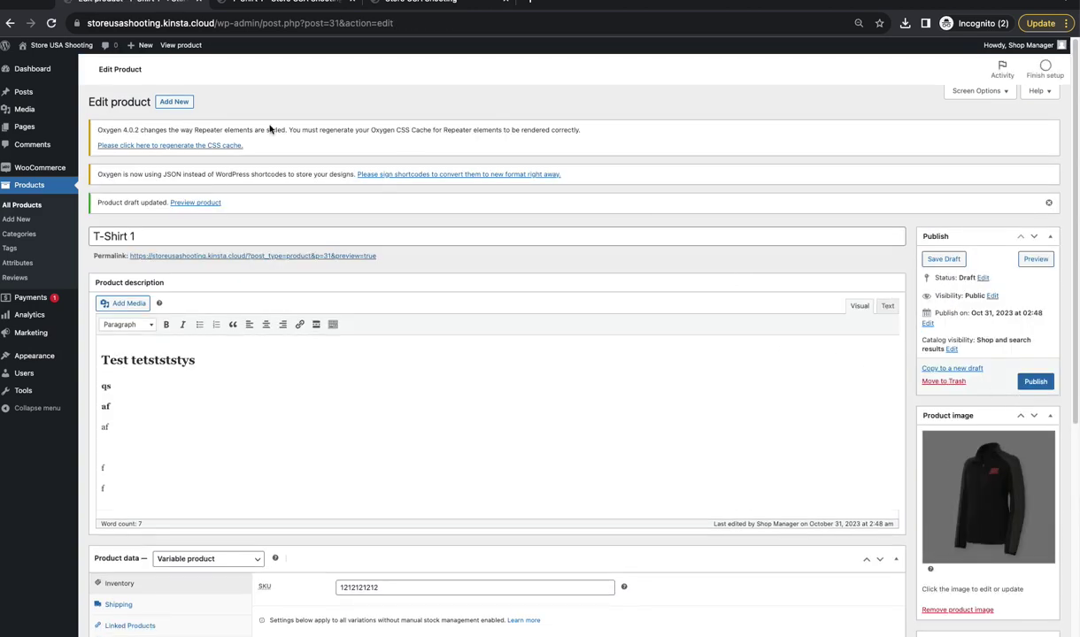
- Open the product's preview page from its permalink and select color Red and size Small
{"action": "left_click", "coordinate": [230, 256]}
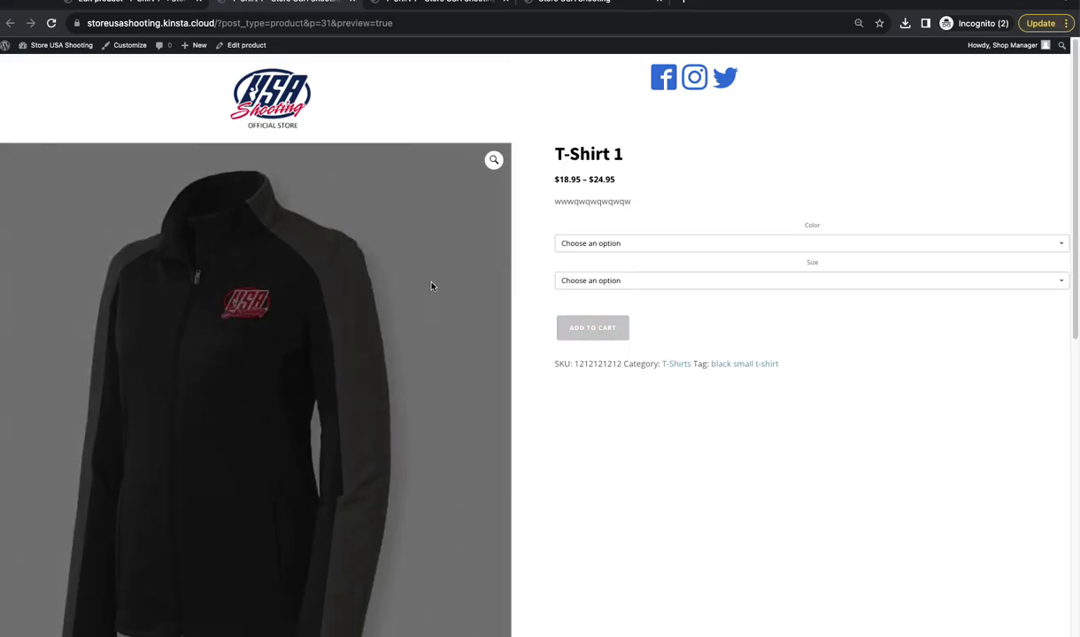
{"action": "left_click", "coordinate": [597, 247]}
{"action": "left_click", "coordinate": [611, 255]}
{"action": "left_click", "coordinate": [614, 281]}
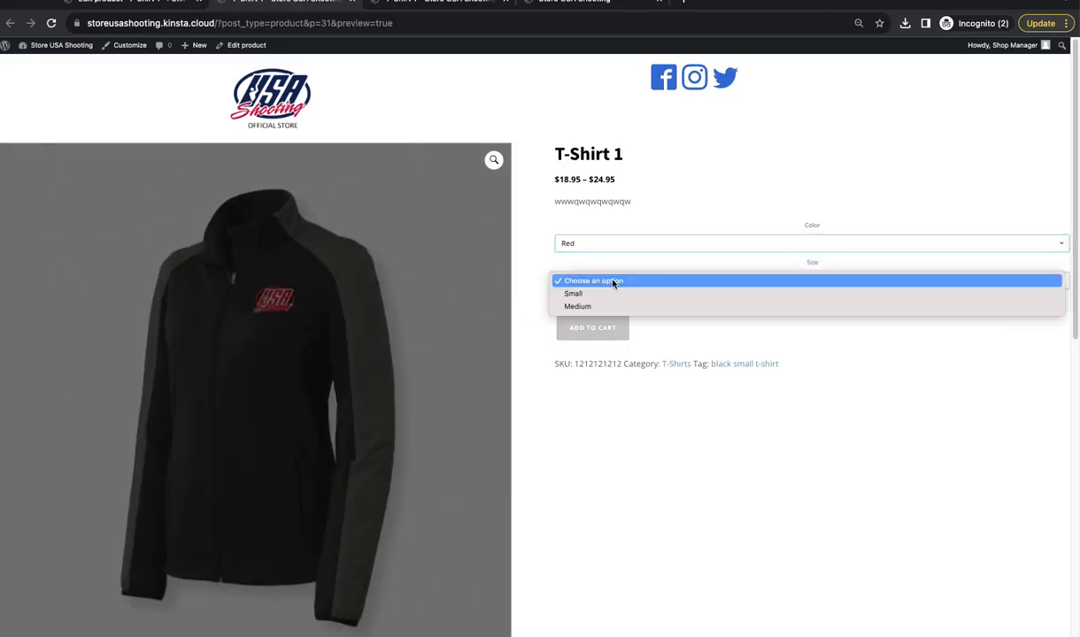
{"action": "key", "text": "Return"}
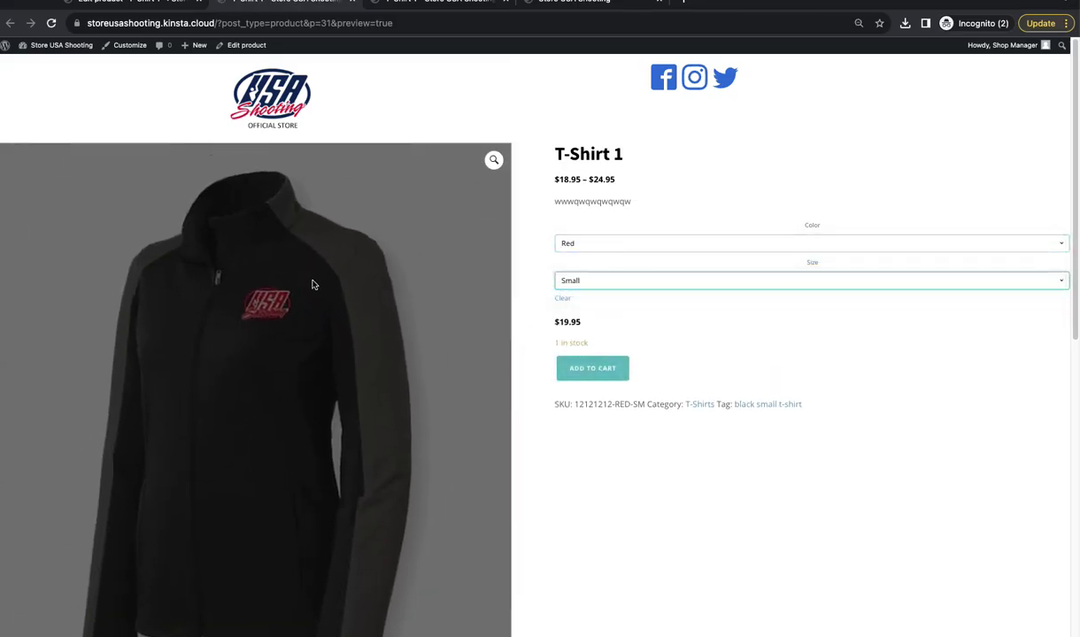
- Review the product's additional information, reviews and description sections on the preview page
{"action": "scroll", "coordinate": [552, 454], "scroll_direction": "down", "scroll_amount": 10}
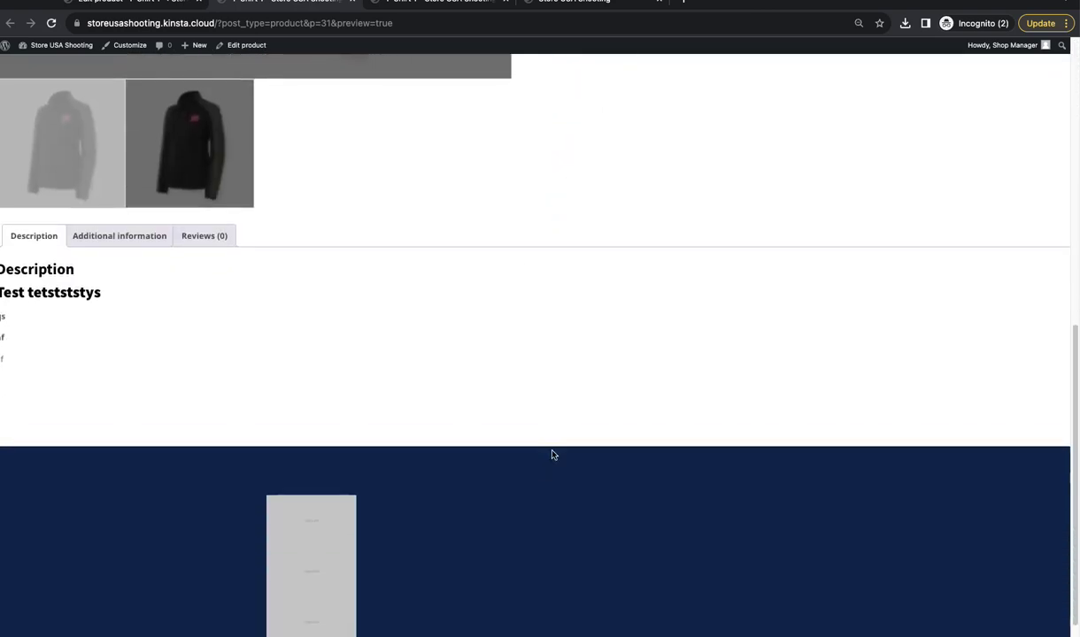
{"action": "left_click", "coordinate": [90, 236]}
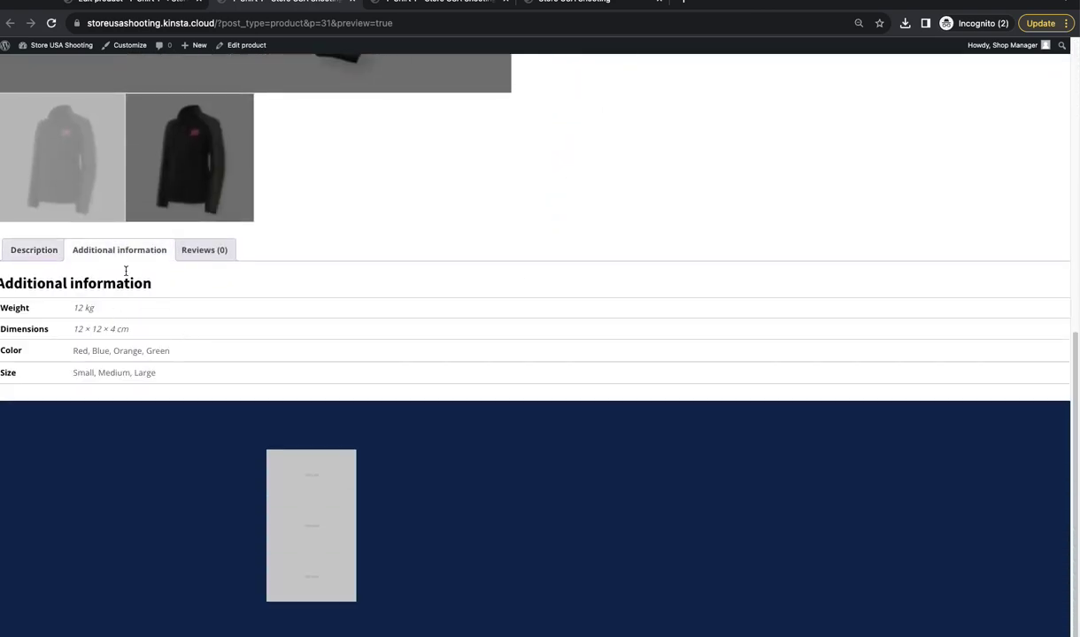
{"action": "left_click", "coordinate": [197, 249]}
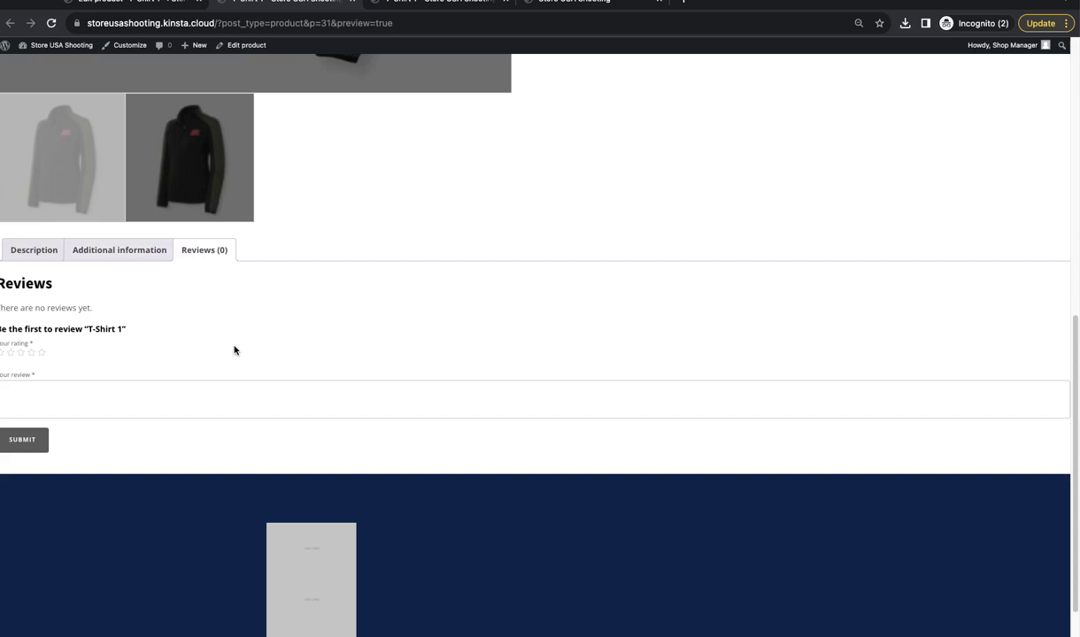
{"action": "left_click", "coordinate": [117, 251]}
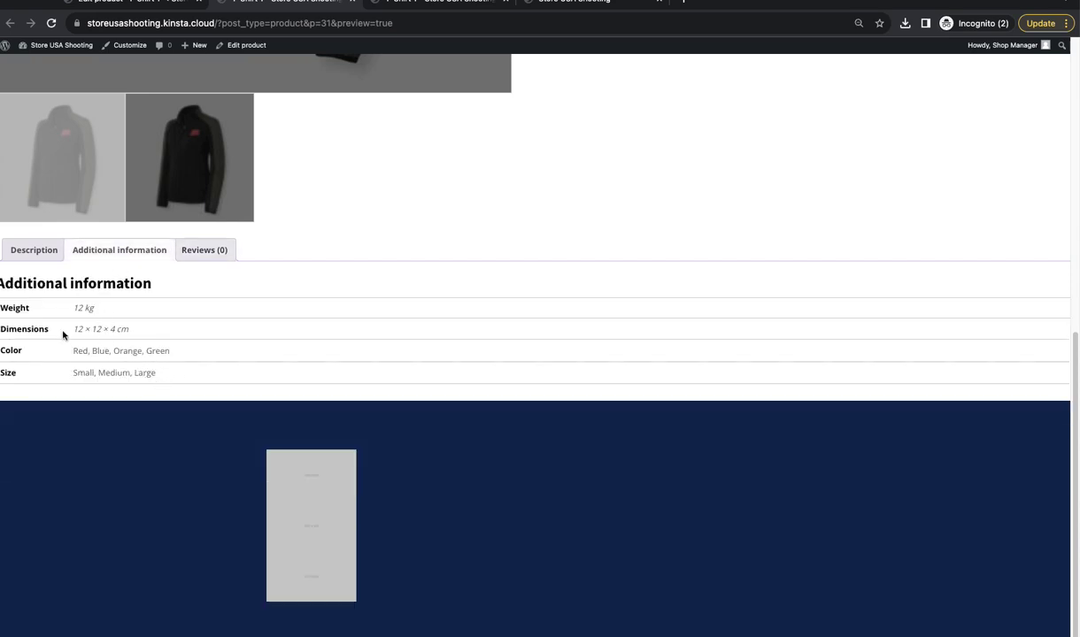
{"action": "left_click", "coordinate": [30, 250]}
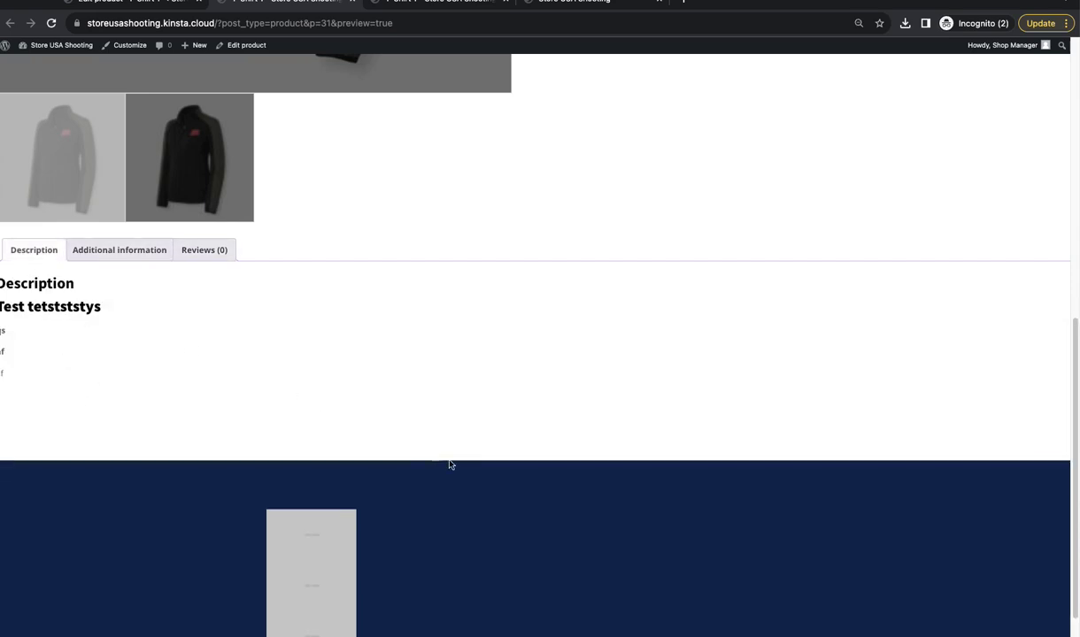
{"action": "scroll", "coordinate": [450, 456], "scroll_direction": "up", "scroll_amount": 10}
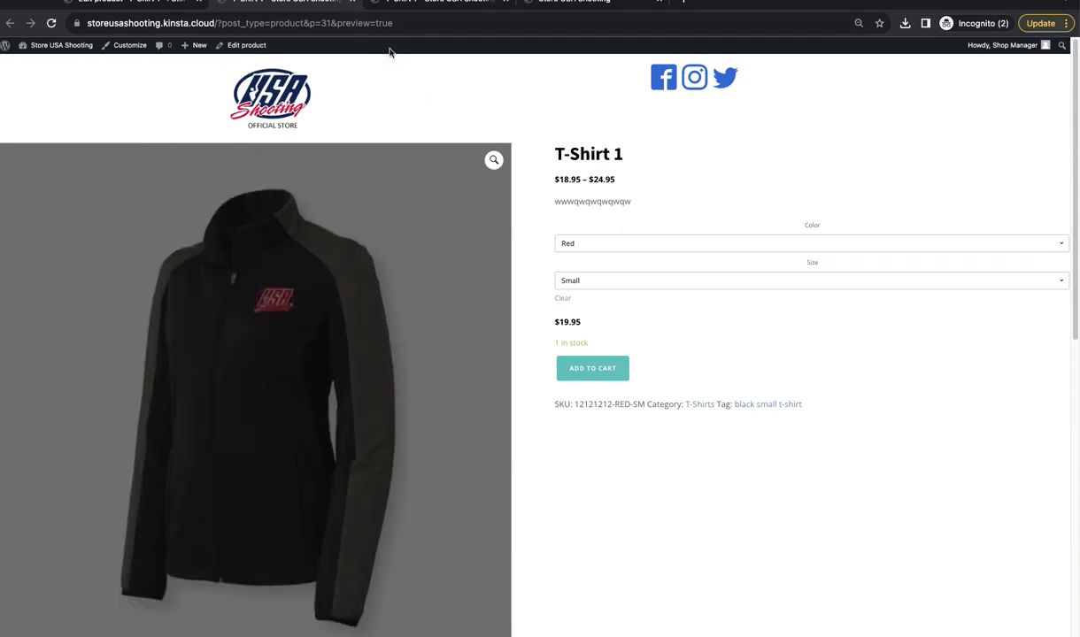